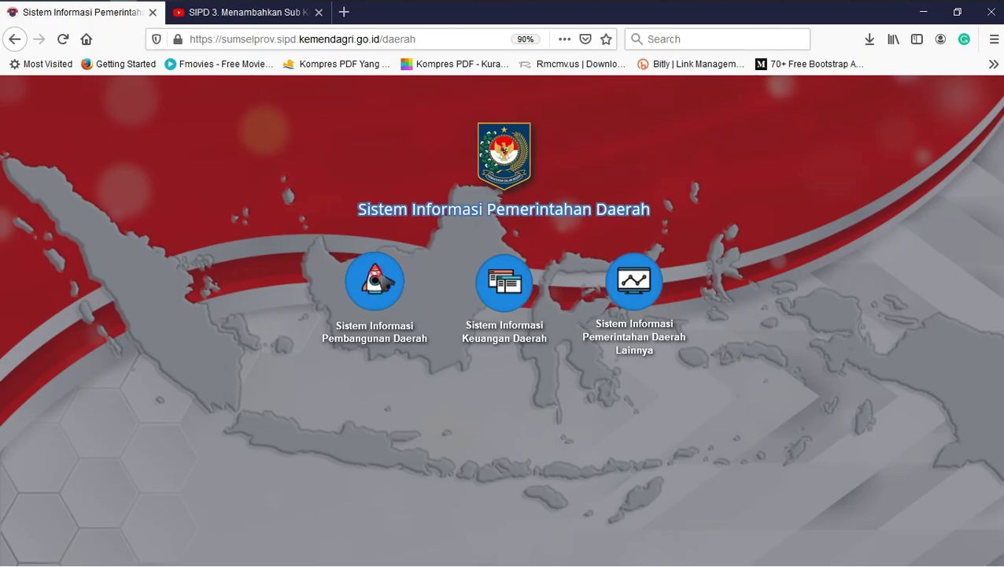
- Log in to Sistem Informasi Pembangunan Daerah by entering the account password
left_click(385, 282)
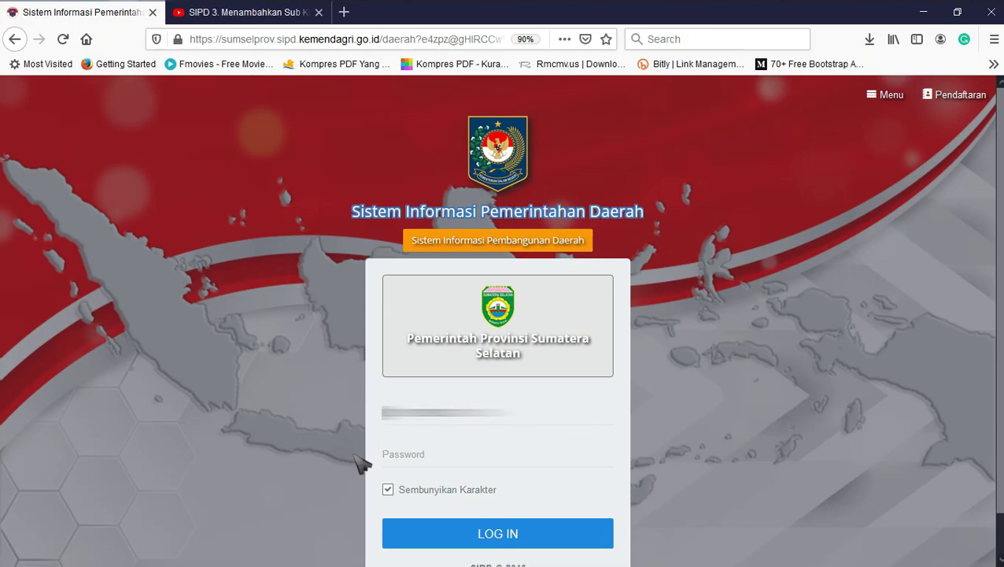
left_click(395, 454)
type("*********")
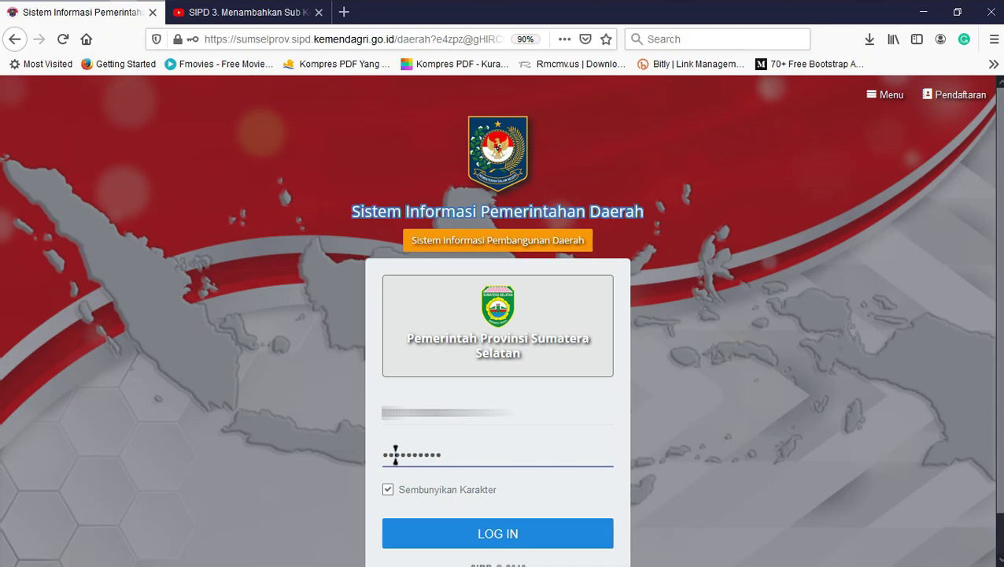
left_click(455, 539)
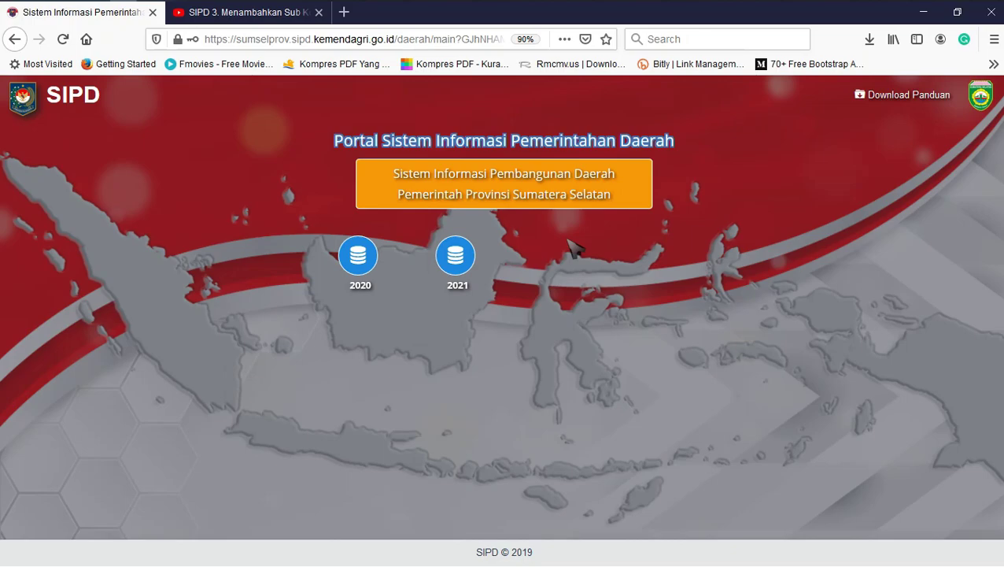
- Check the list of downloadable SIPD guides and open the 2021 planning data
left_click(905, 95)
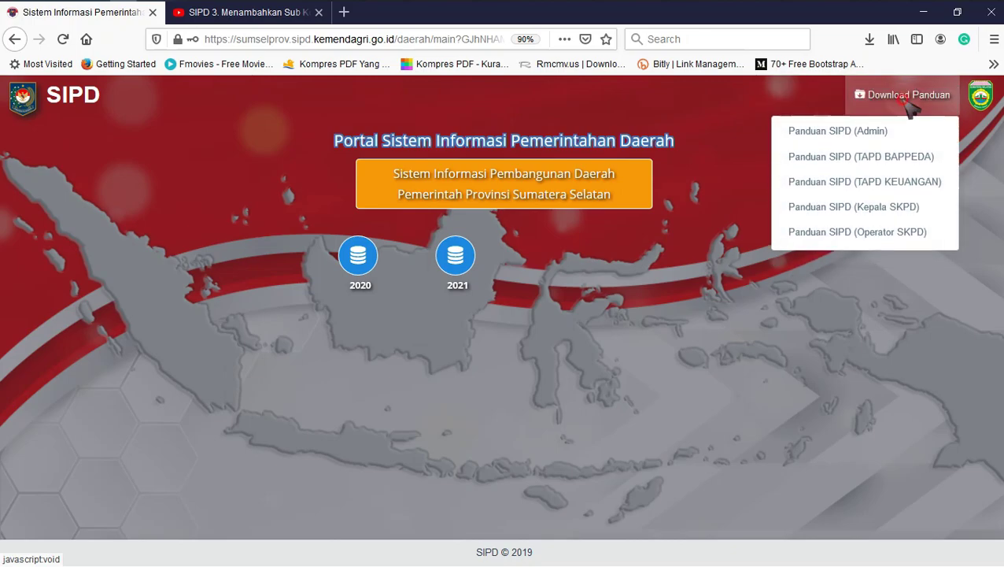
left_click(907, 102)
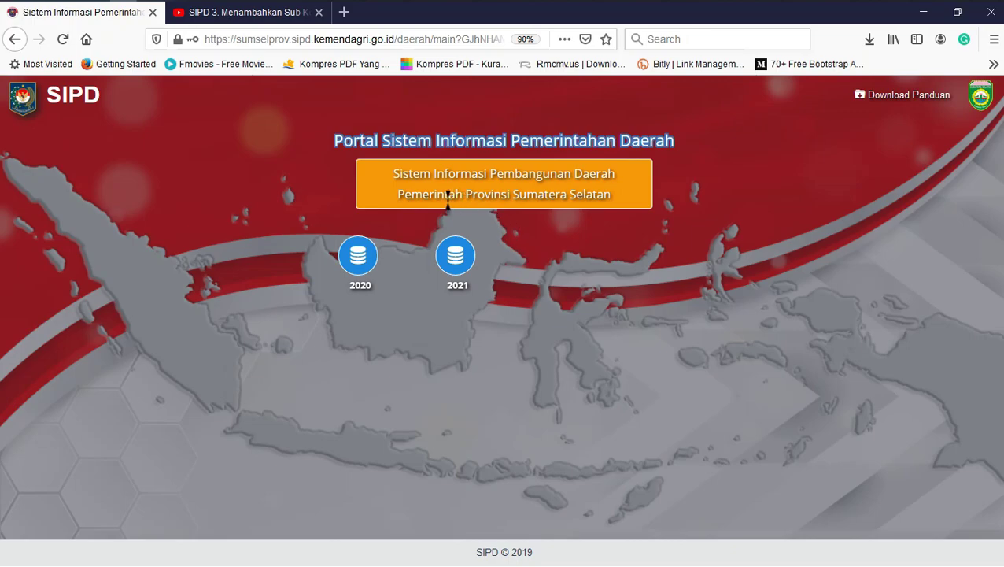
left_click(454, 252)
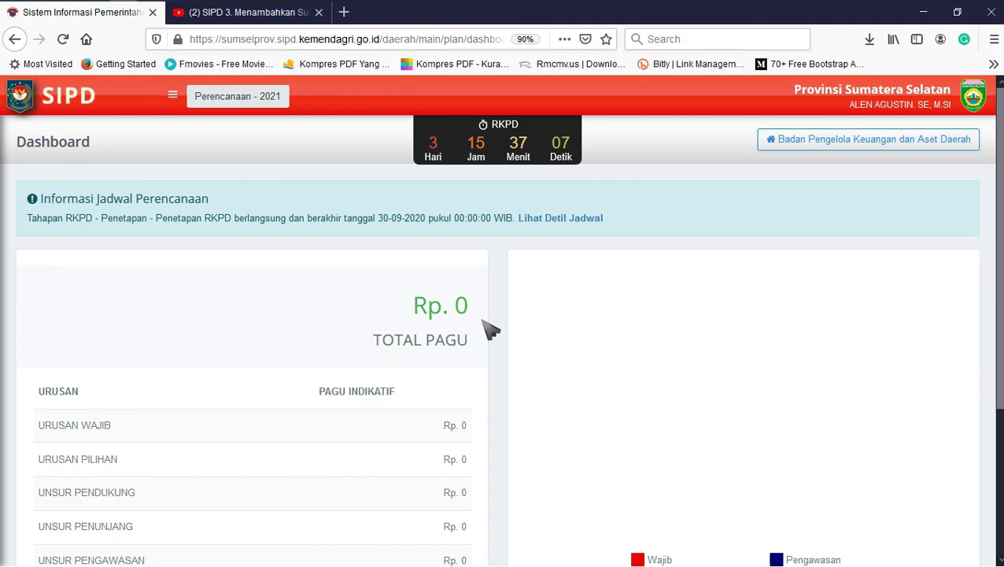
- Check the account options and open the Sub Kegiatan Belanja page
left_click(974, 98)
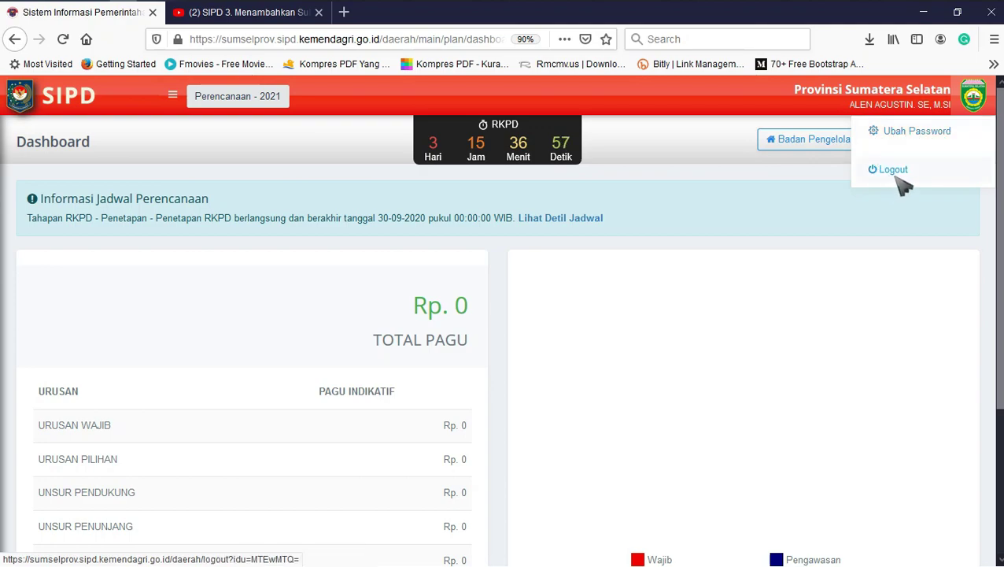
left_click(535, 325)
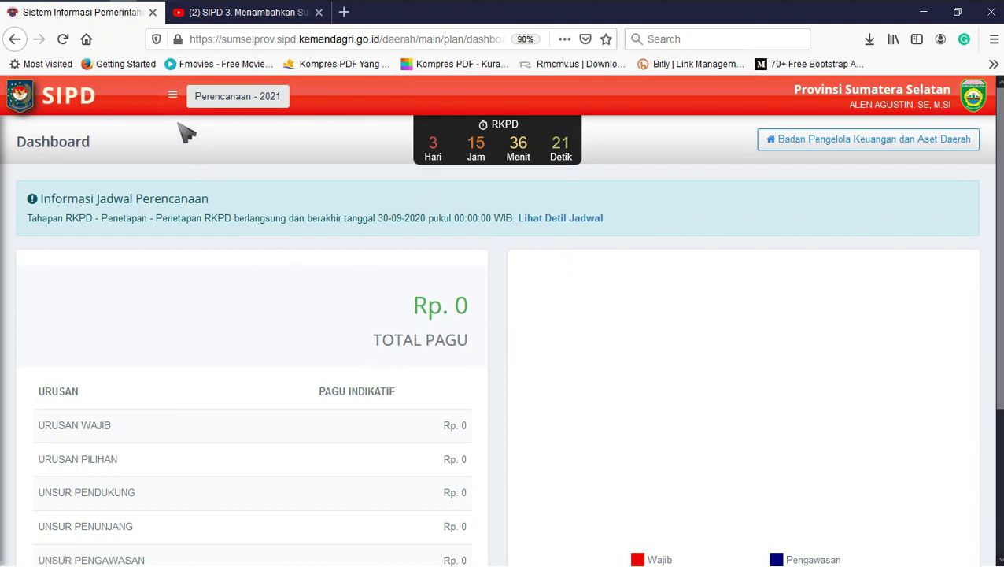
left_click(173, 98)
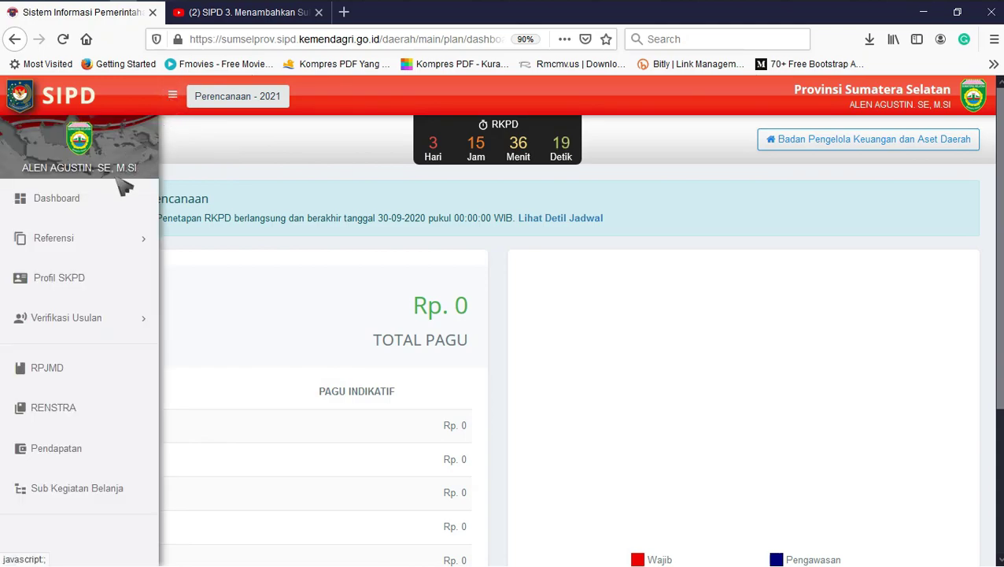
left_click(88, 489)
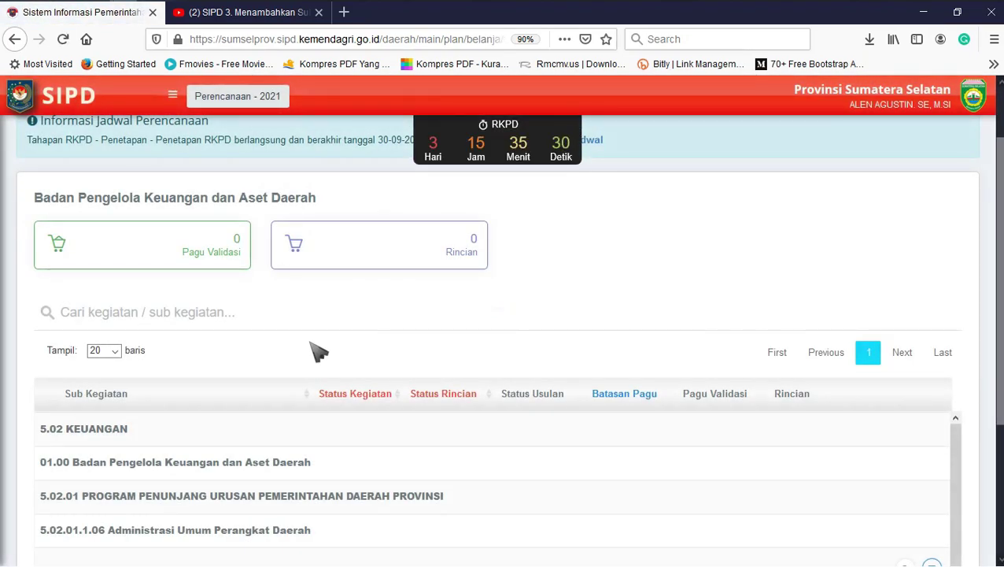
- Examine the program, kegiatan and sub kegiatan entries listed for Badan Pengelola Keuangan dan Aset Daerah
scroll(314, 352, "down", 2)
scroll(314, 355, "down", 3)
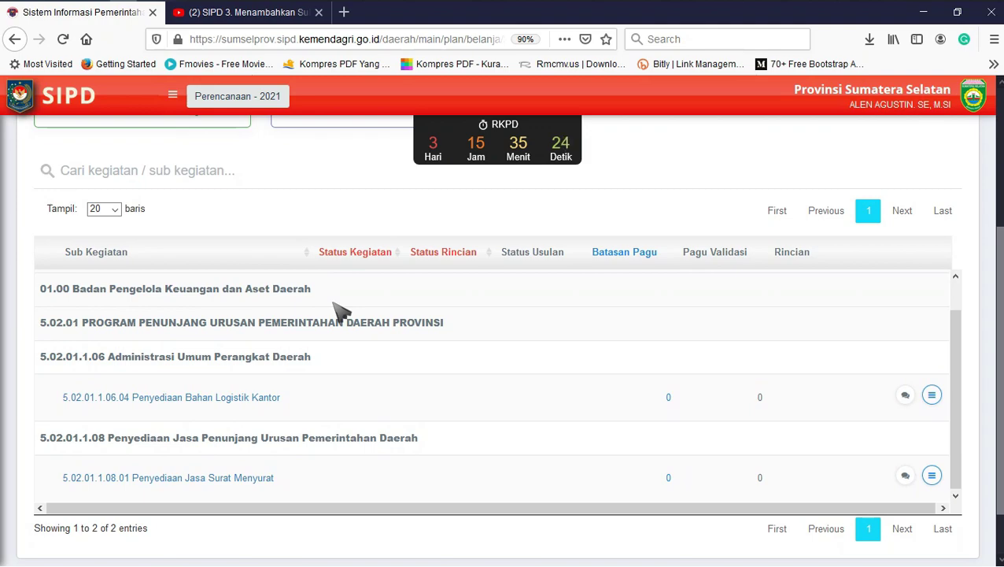
left_click_drag(309, 481, 126, 482)
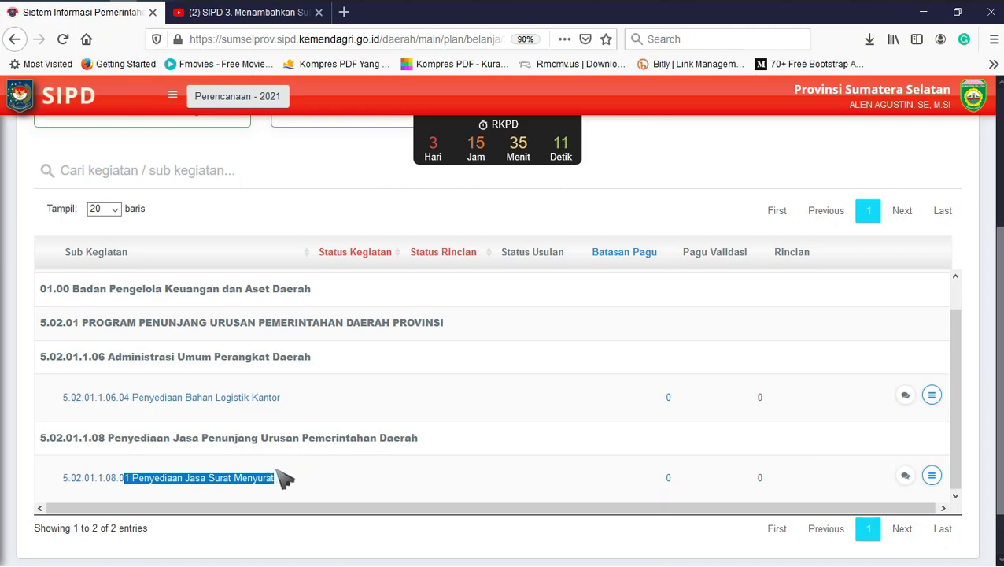
left_click_drag(306, 400, 71, 397)
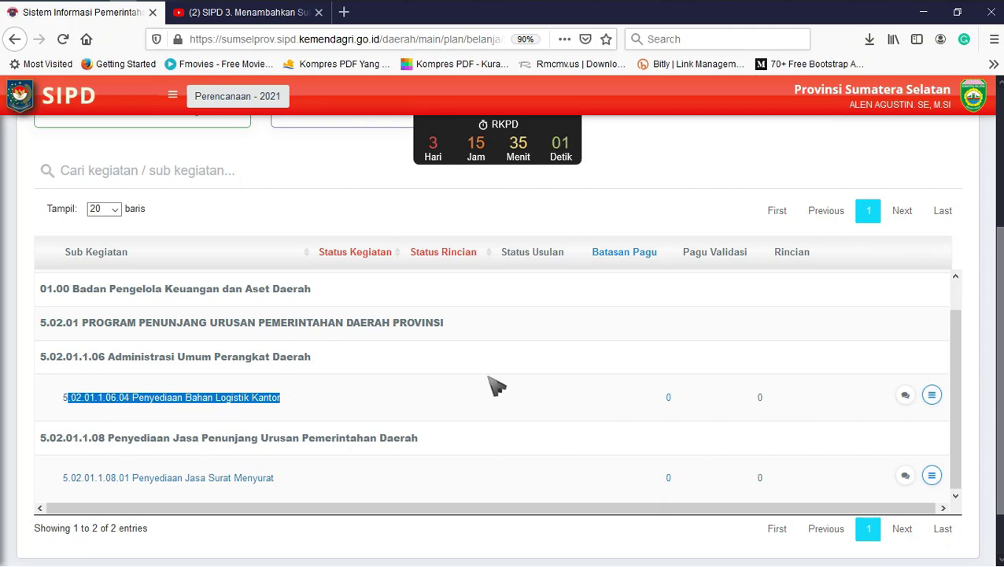
left_click_drag(485, 324, 43, 336)
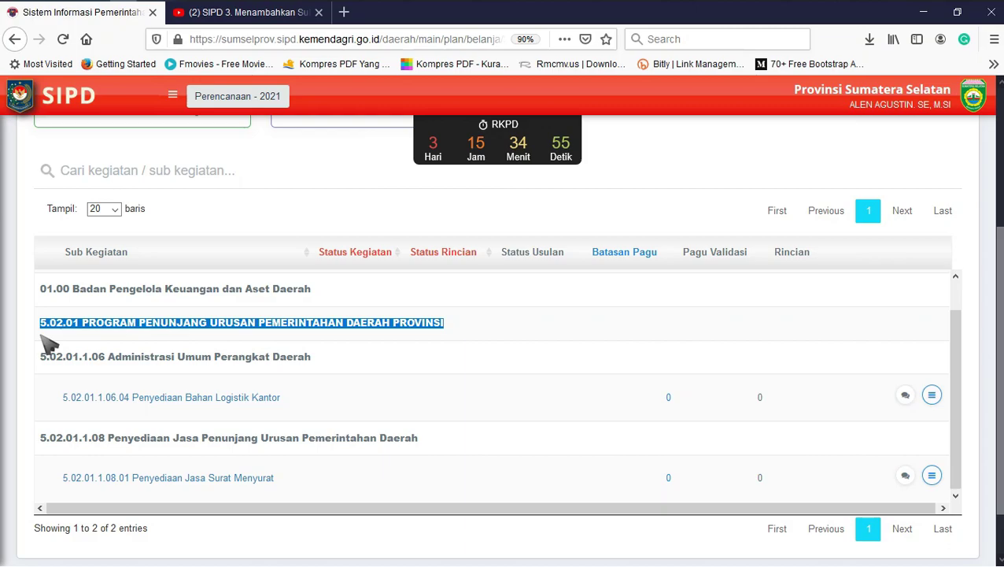
left_click(331, 356)
left_click_drag(340, 359, 41, 364)
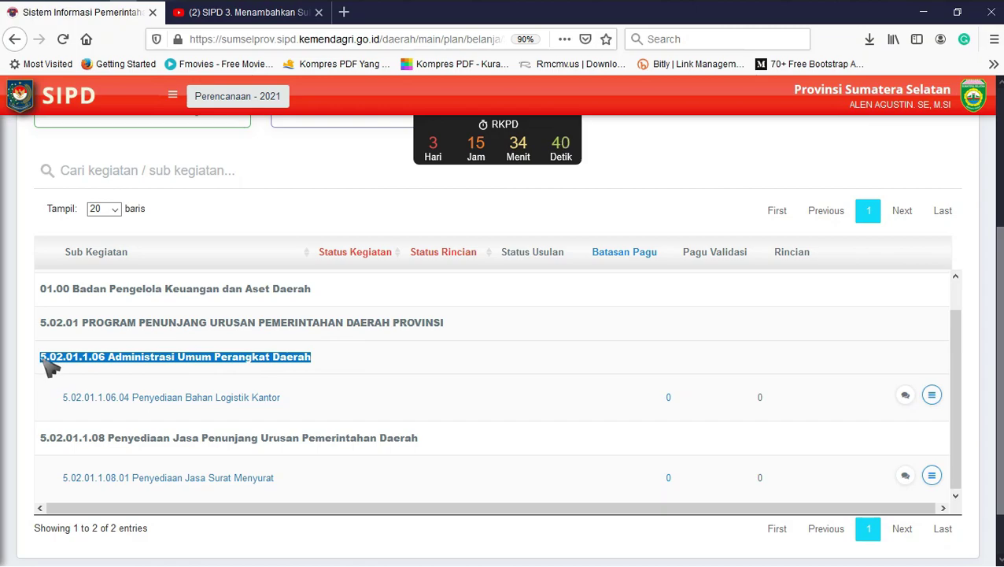
left_click_drag(315, 399, 69, 403)
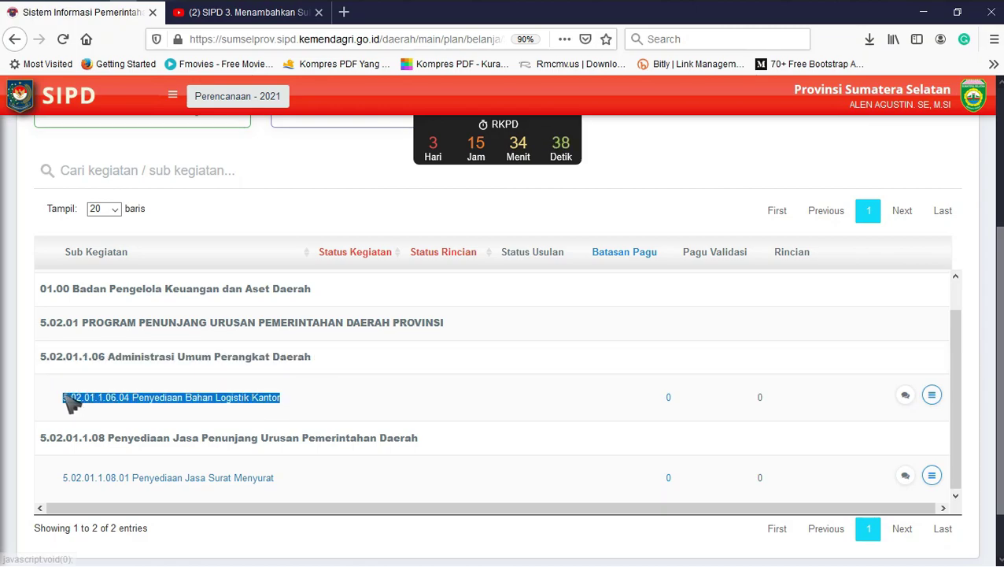
left_click(386, 407)
scroll(386, 408, "up", 1)
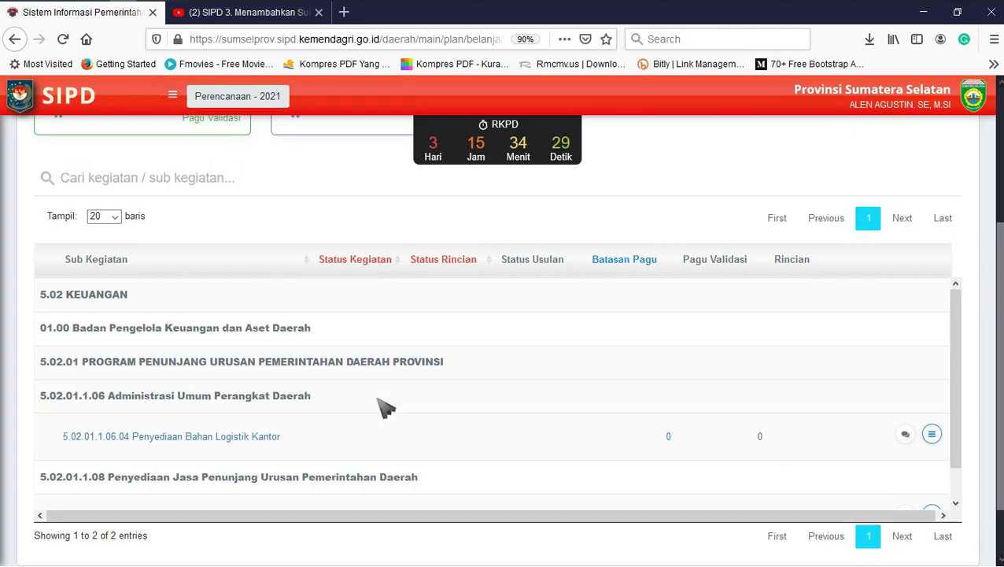
scroll(385, 408, "up", 5)
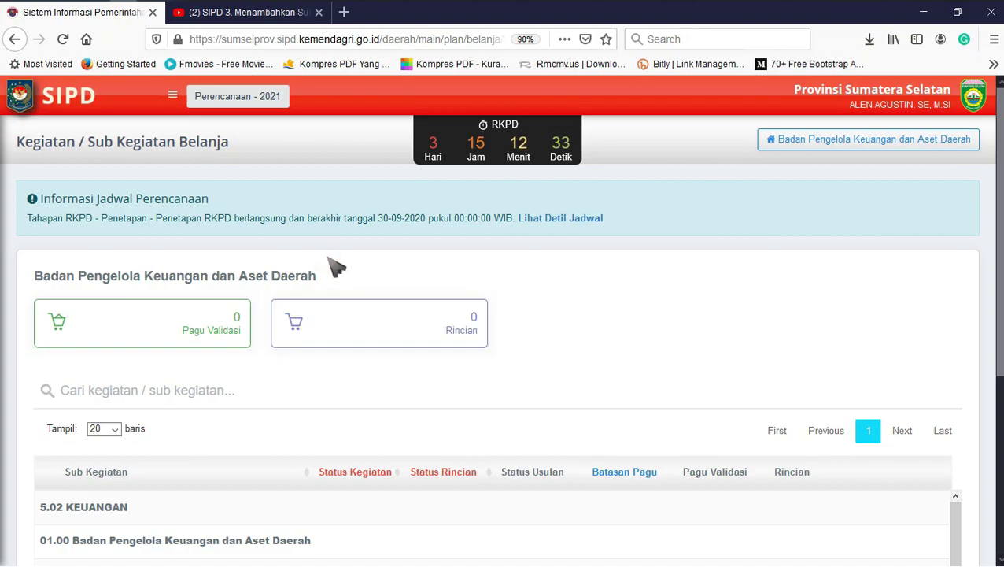
- Open Detil Rincian for sub kegiatan 5.02.01.1.06.04 Penyediaan Bahan Logistik Kantor
scroll(336, 263, "down", 1)
scroll(336, 267, "down", 3)
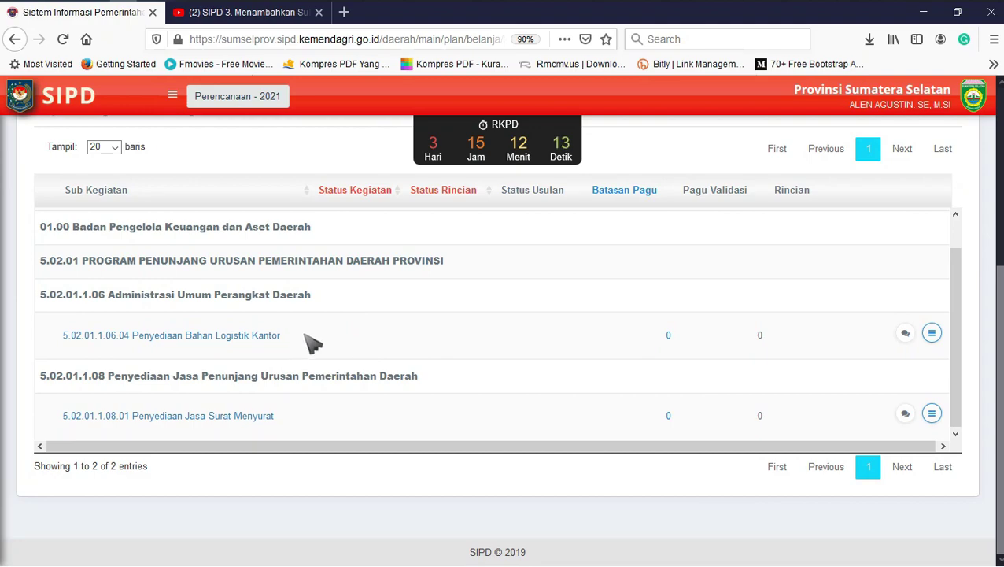
left_click_drag(309, 336, 63, 335)
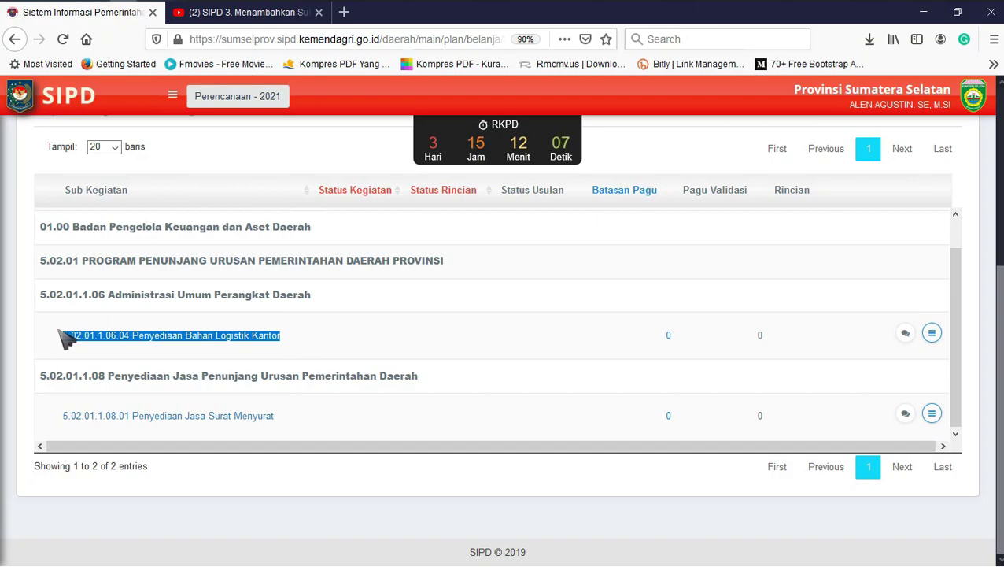
left_click_drag(297, 417, 57, 408)
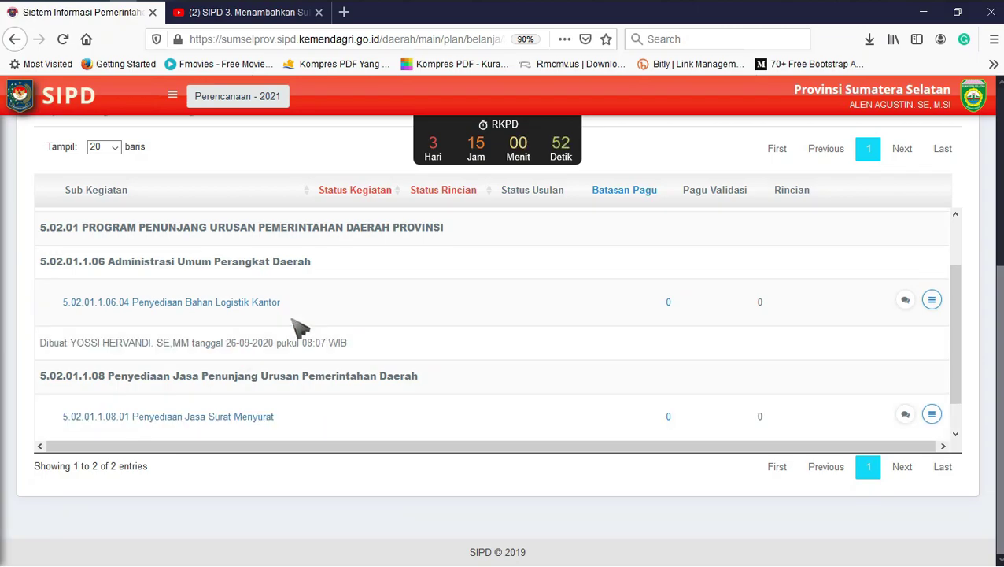
left_click_drag(283, 305, 35, 318)
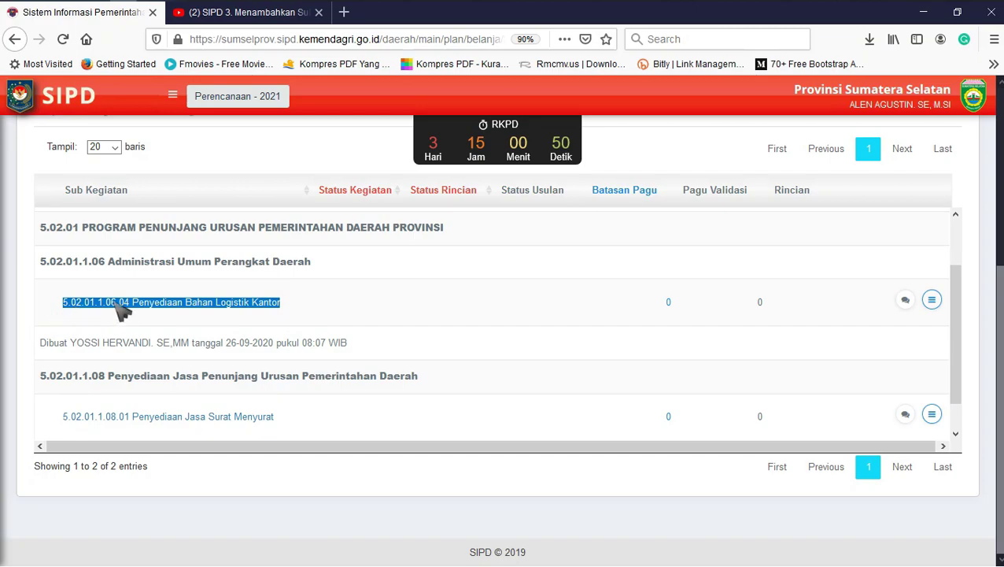
left_click(930, 302)
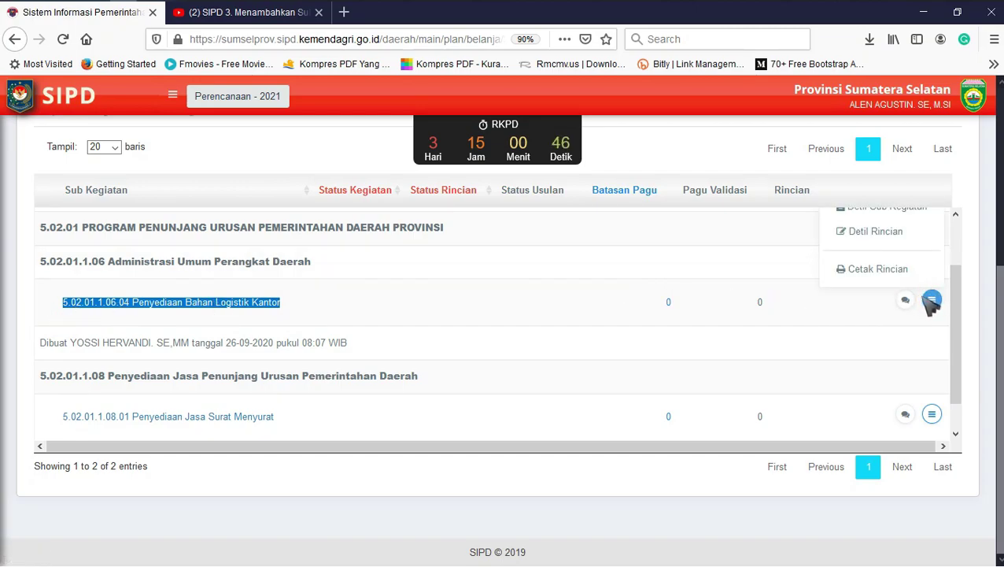
scroll(929, 308, "up", 2)
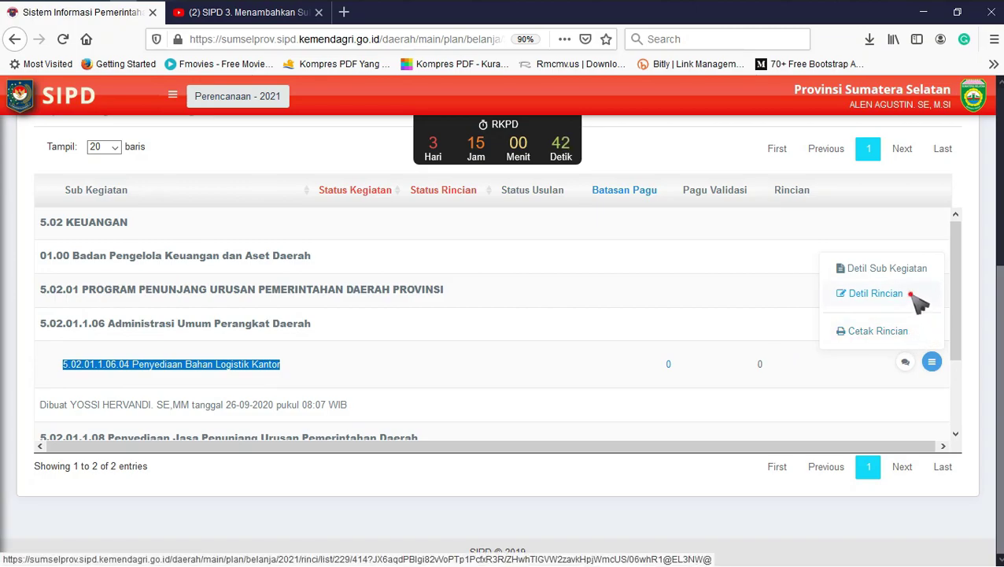
left_click(874, 294)
- Review the sub kegiatan's details, its expense item table and the available options for adding items
scroll(690, 341, "down", 3)
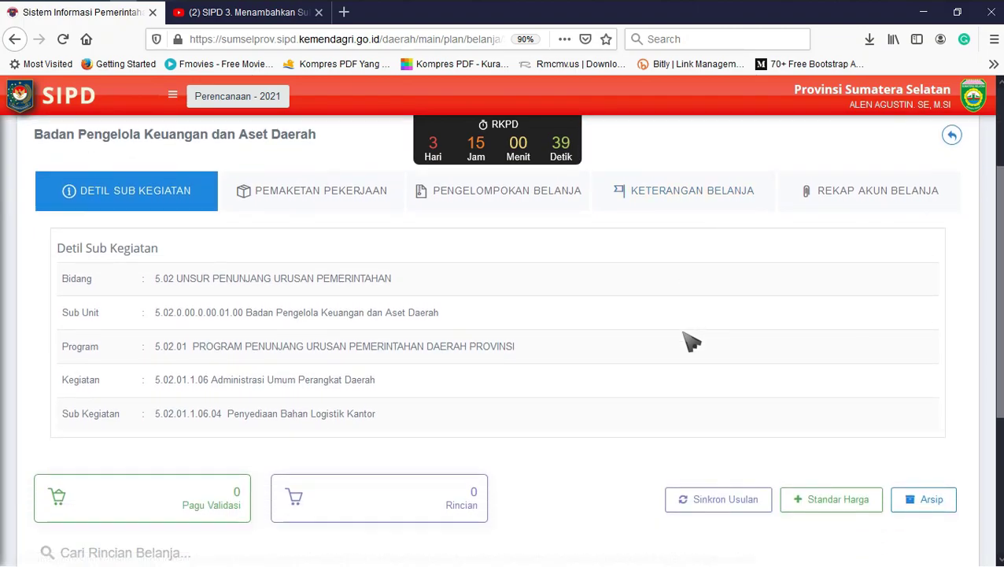
scroll(691, 341, "down", 3)
scroll(602, 330, "down", 1)
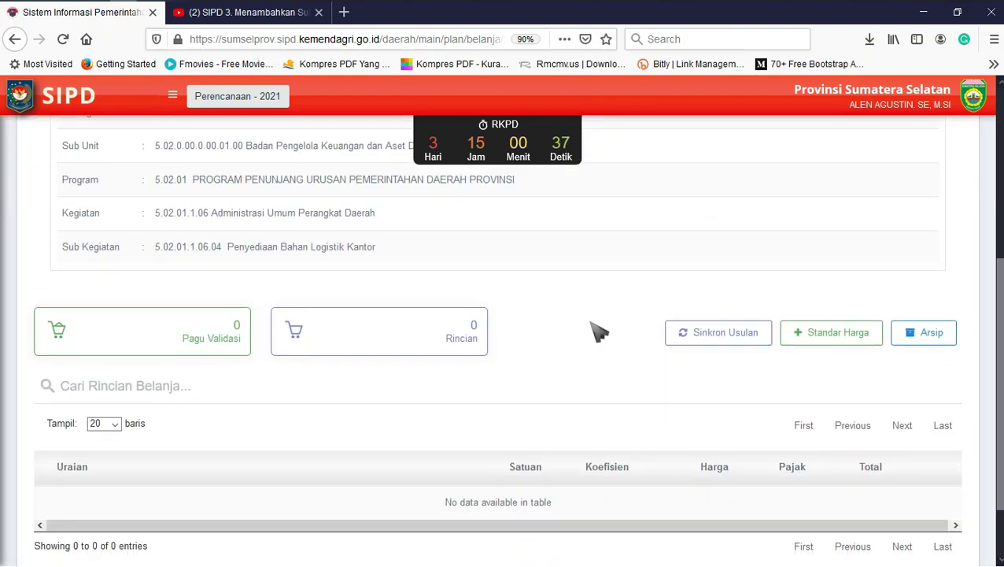
scroll(602, 329, "down", 1)
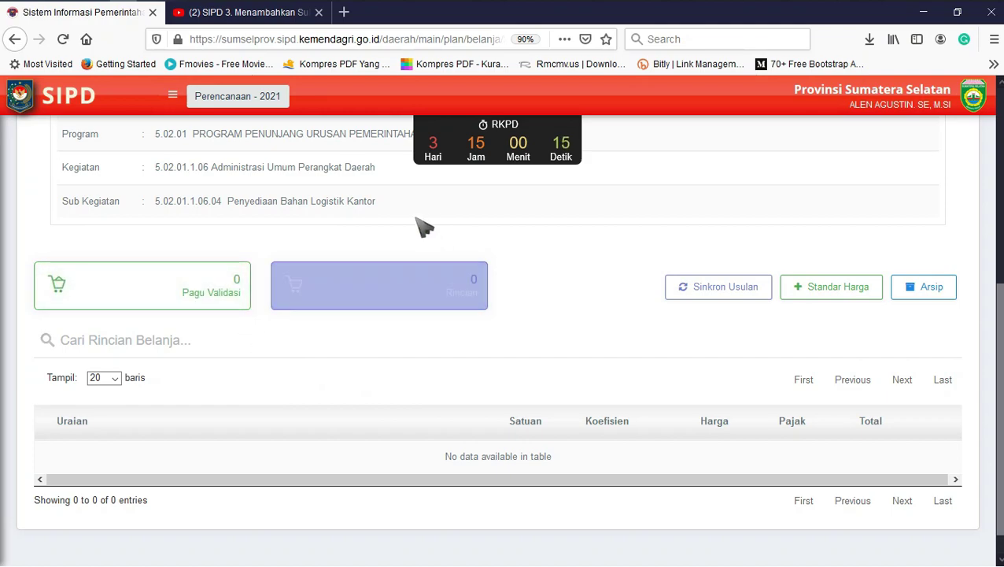
left_click_drag(386, 203, 159, 206)
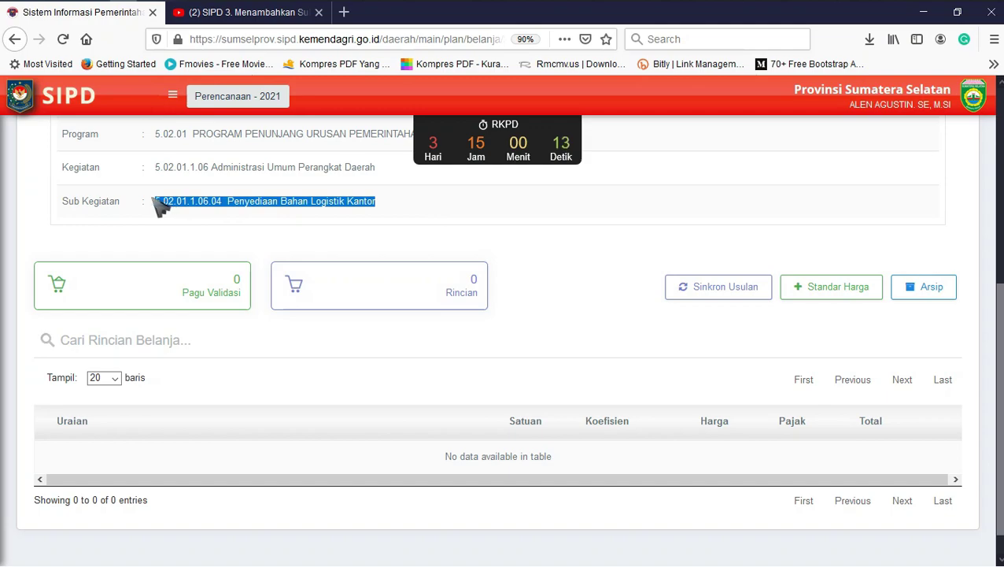
left_click(377, 240)
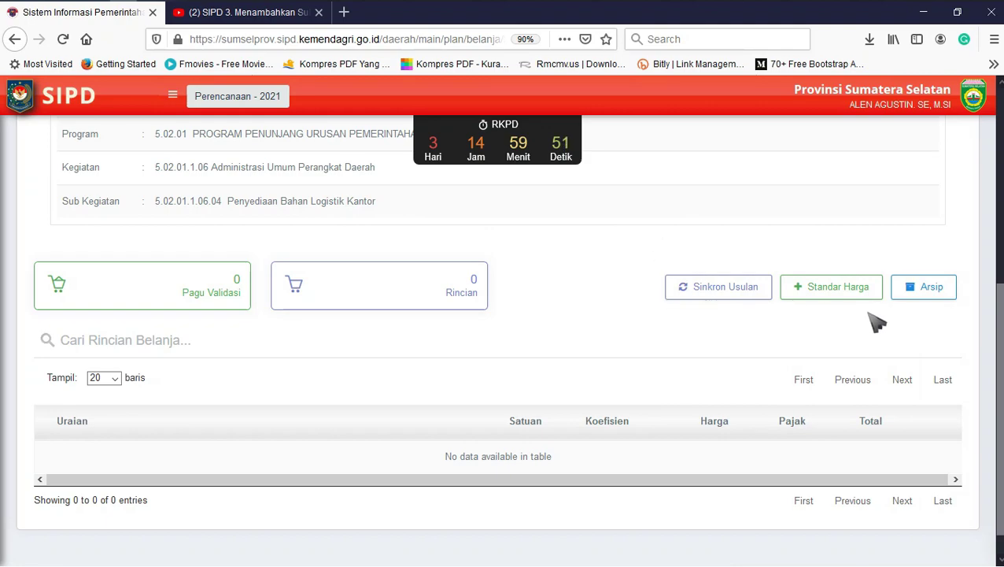
left_click(698, 287)
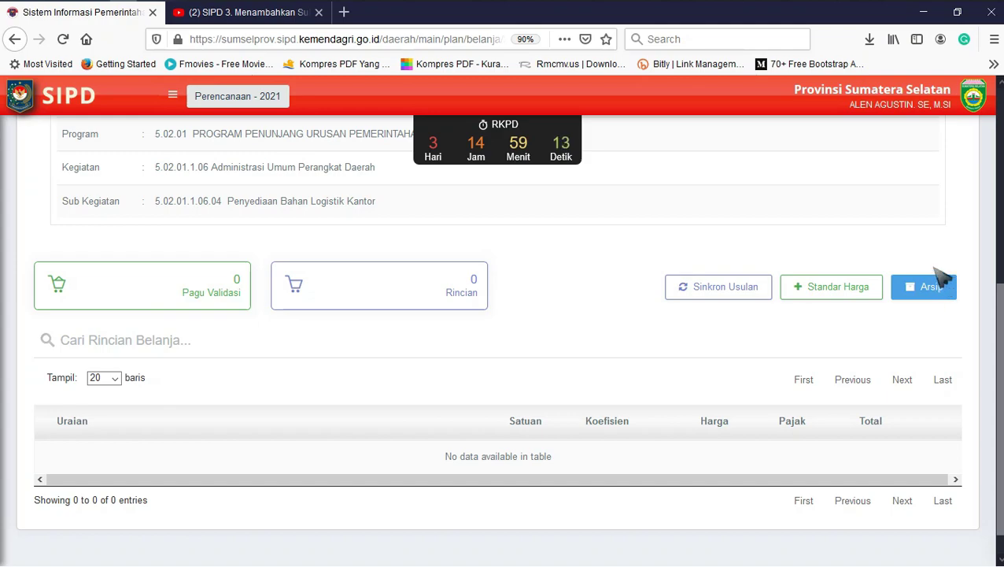
- Start a Standar Harga expense item with type Belanja Barang Jasa dan Modal and account 5.1.02.01.01.001 Belanja Alat Tulis Kantor
left_click(839, 288)
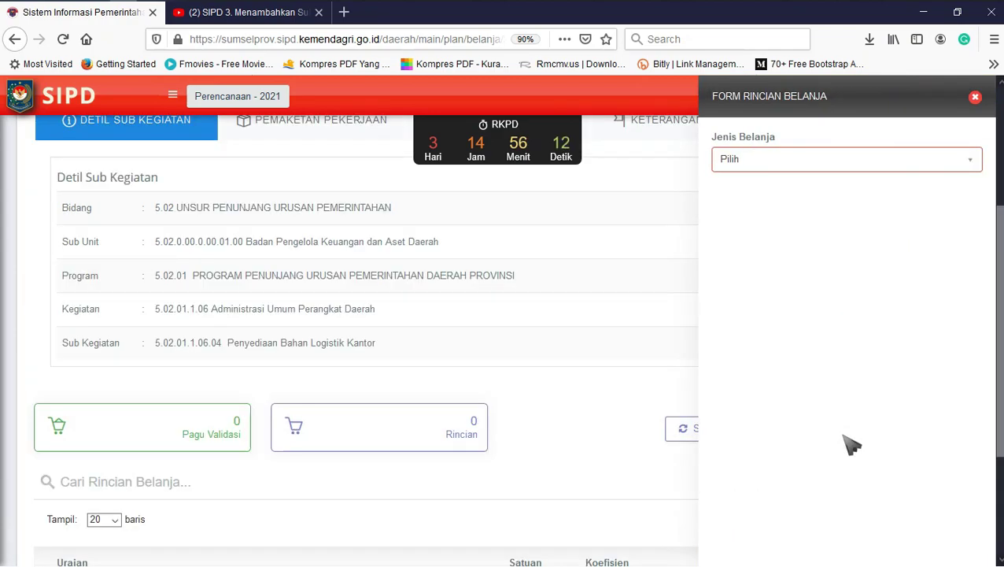
left_click(783, 159)
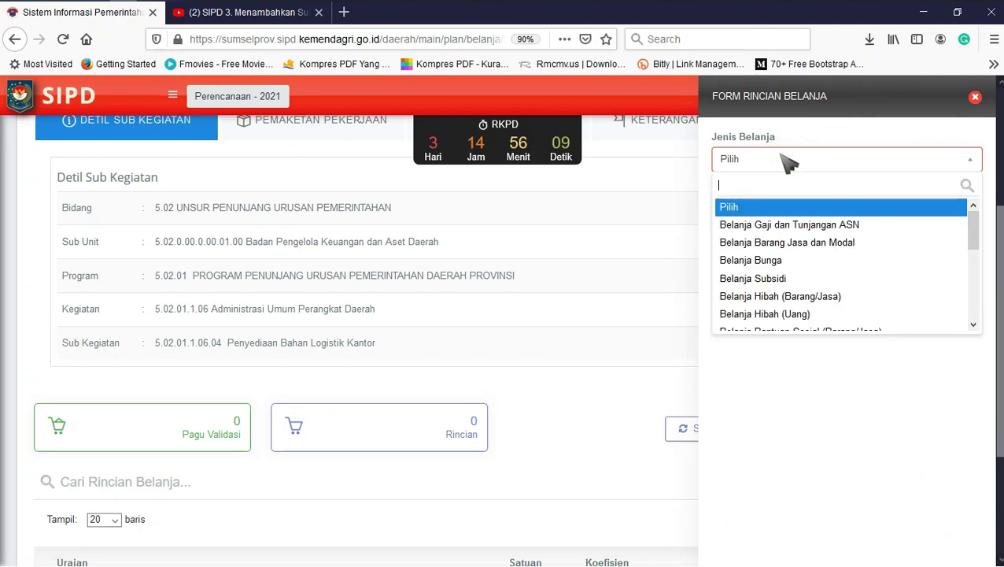
left_click(799, 243)
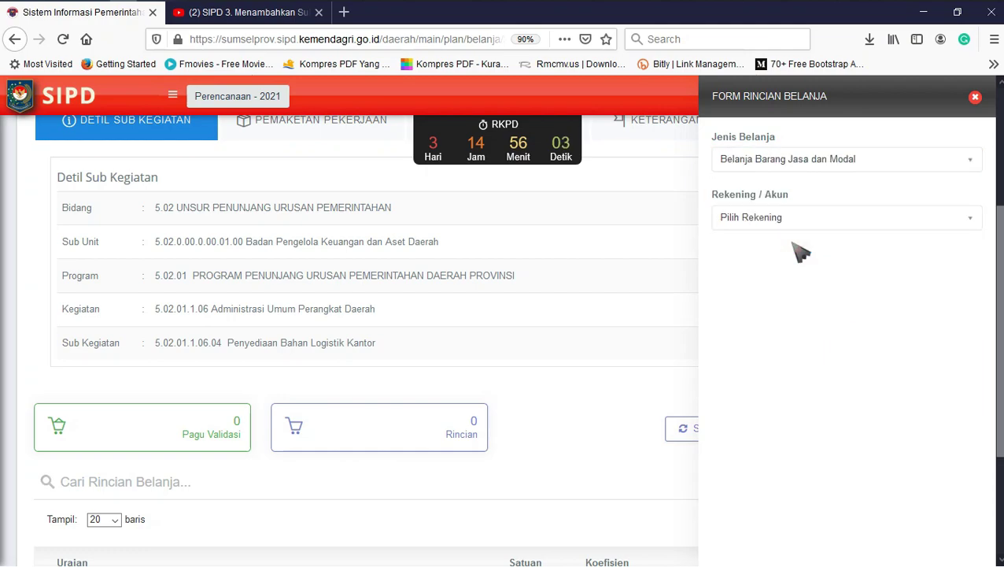
left_click(788, 218)
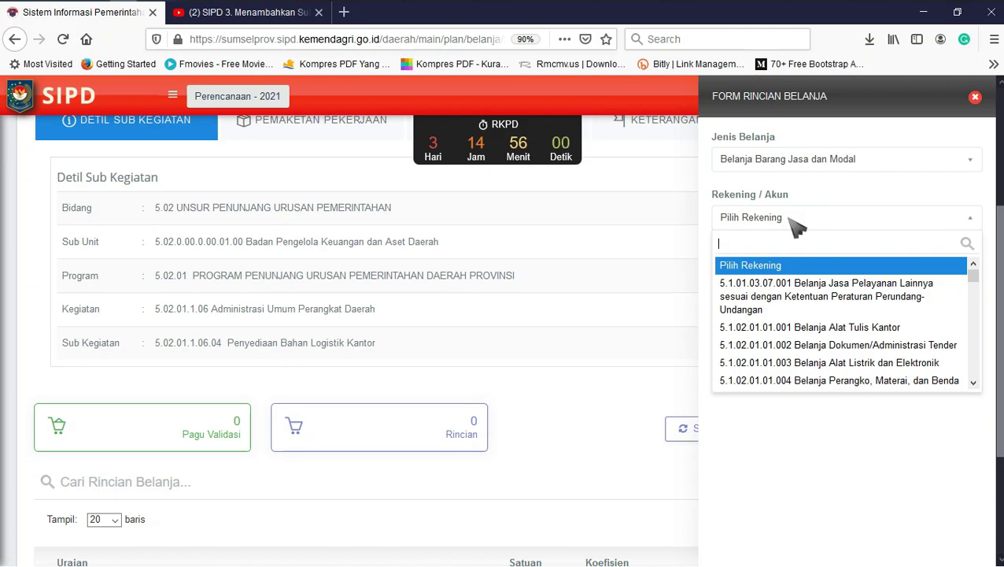
left_click(811, 329)
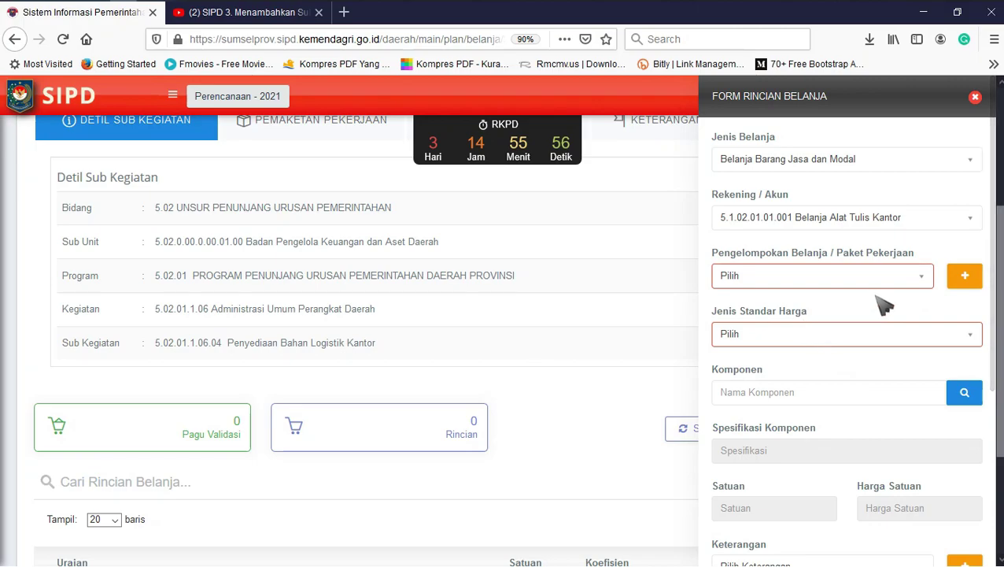
- Check which choices are available for the item's Pengelompokan Belanja / Paket Pekerjaan
scroll(783, 377, "down", 3)
scroll(802, 381, "up", 5)
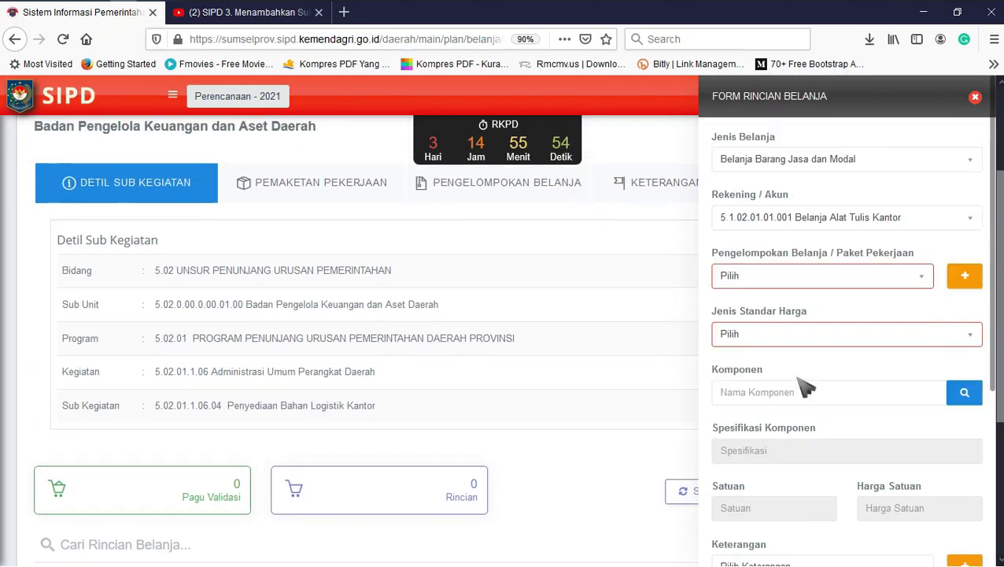
left_click(927, 252)
left_click_drag(936, 261, 713, 263)
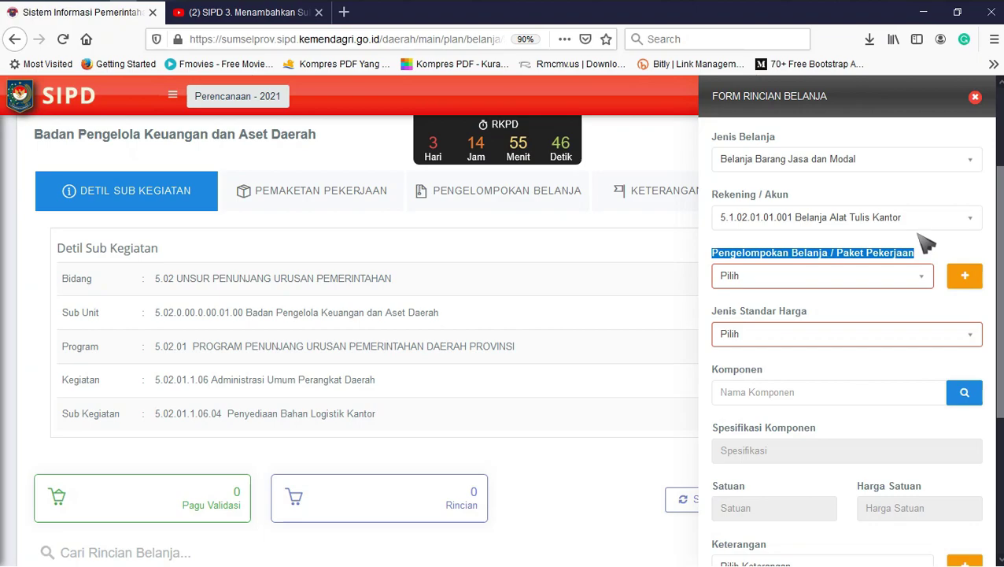
left_click(926, 276)
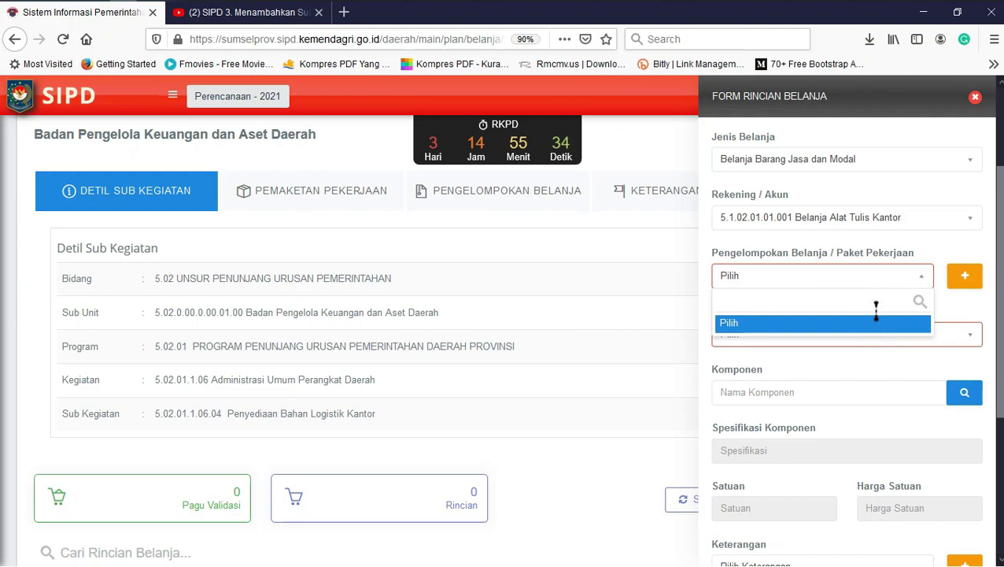
left_click(942, 250)
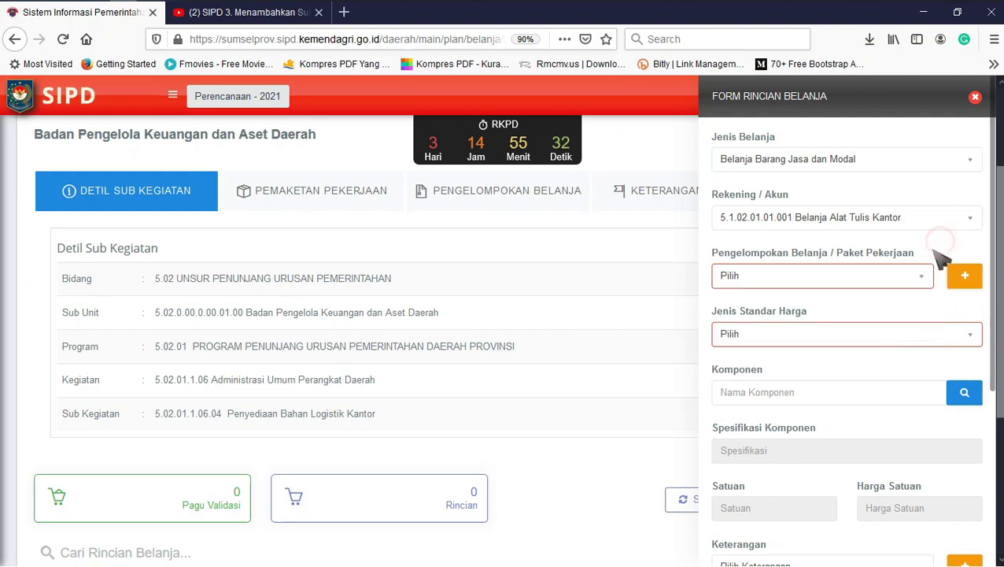
- Add a grouping of category Pengelompokan Belanja described as Bidang BMD and select it for the expense item
left_click(973, 281)
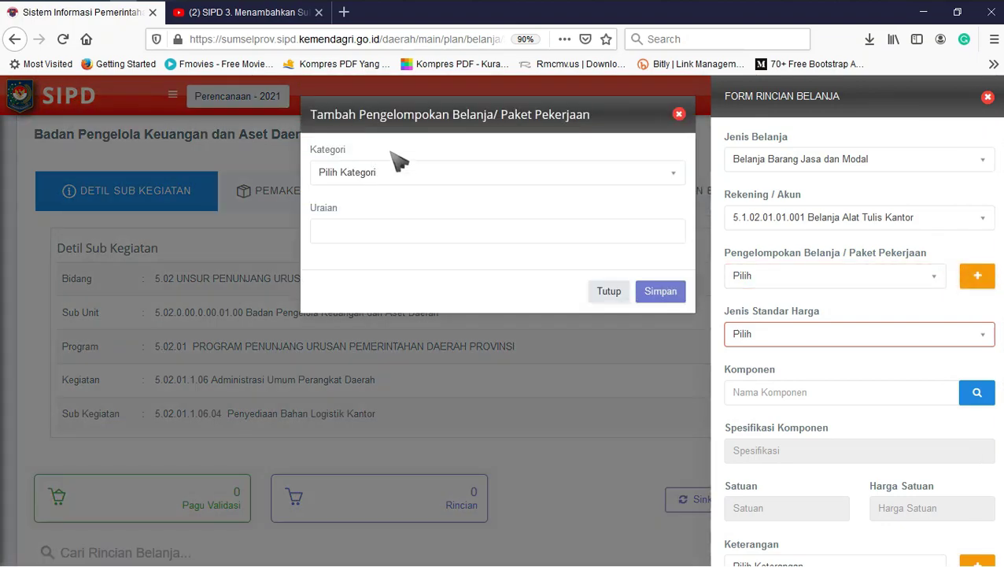
left_click(404, 174)
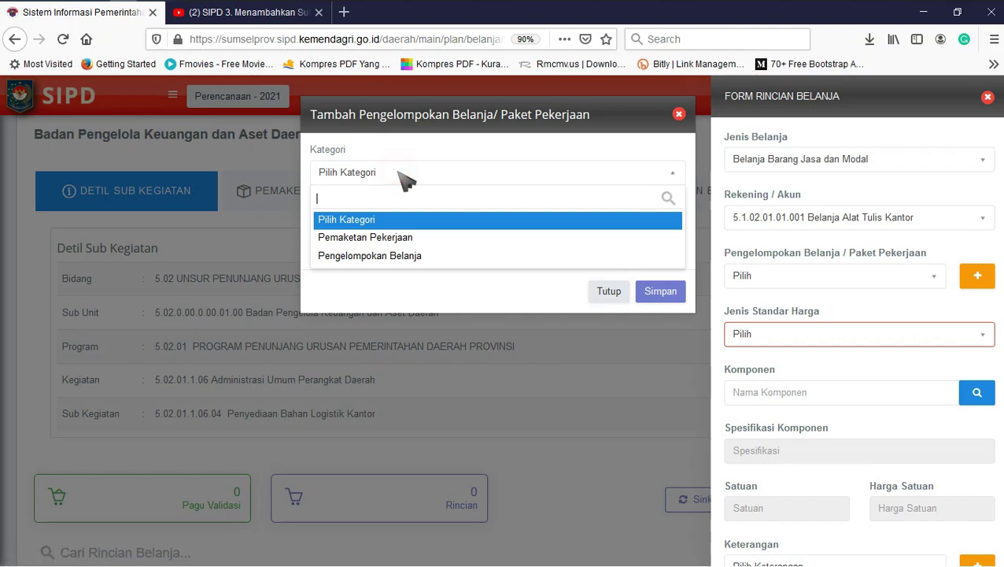
left_click(423, 258)
left_click(389, 225)
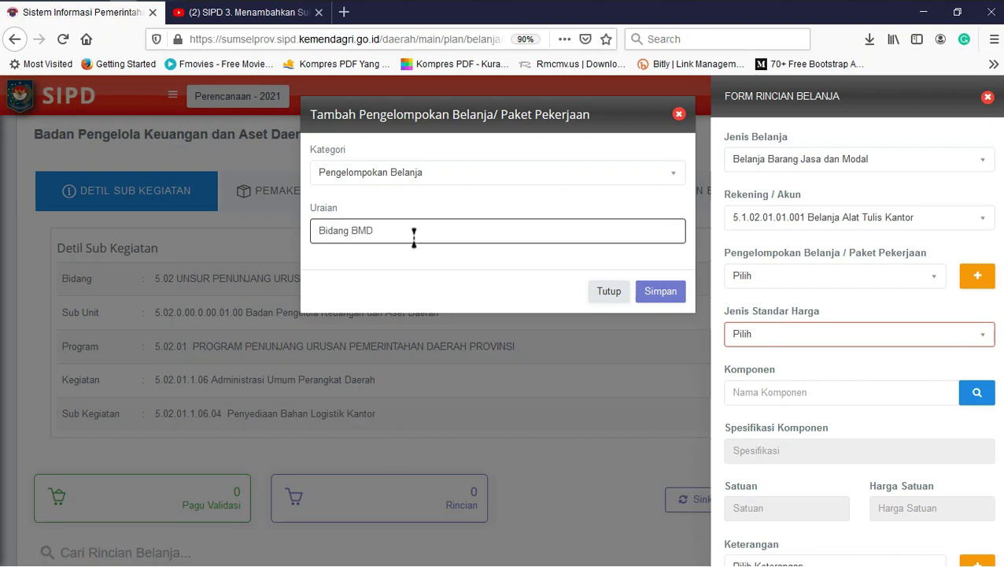
left_click(661, 291)
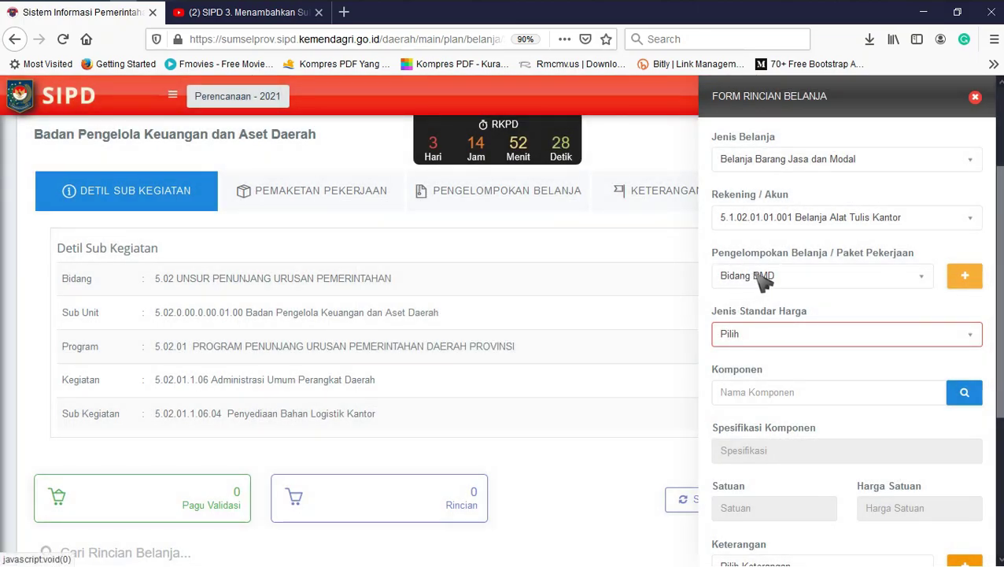
left_click(903, 281)
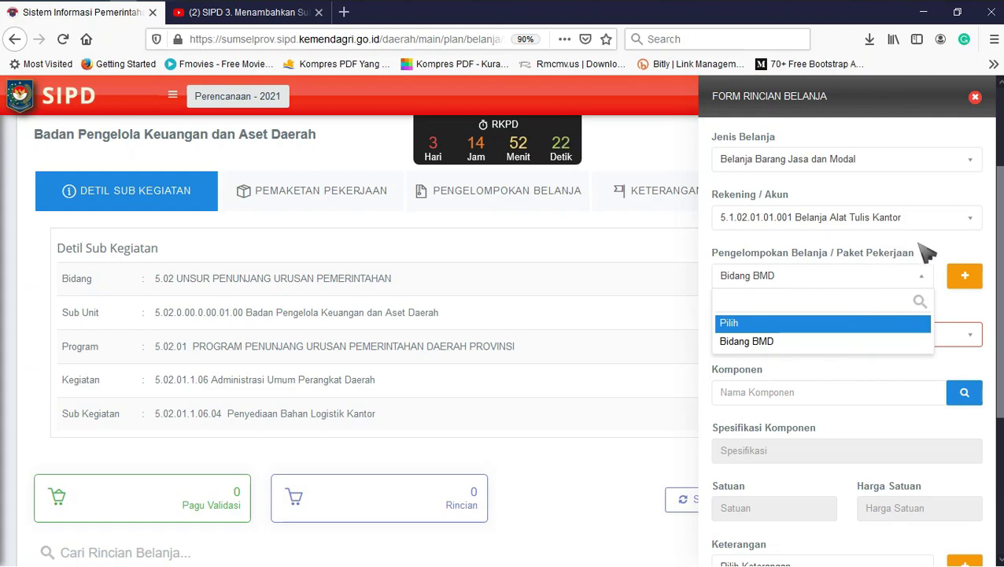
left_click(883, 341)
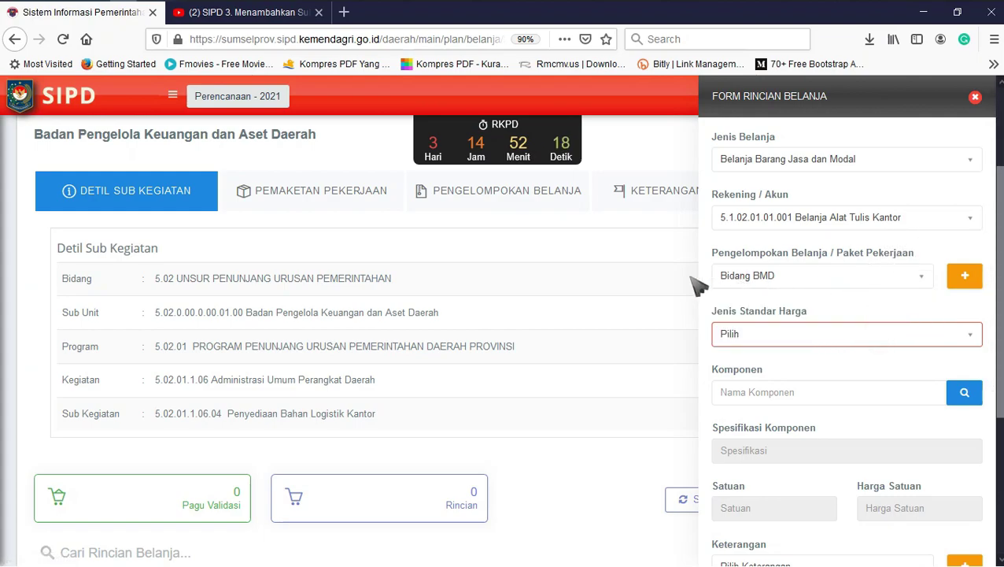
- Add another grouping of category Pengelompokan Belanja with the description Bidang Sekretariat
left_click(965, 279)
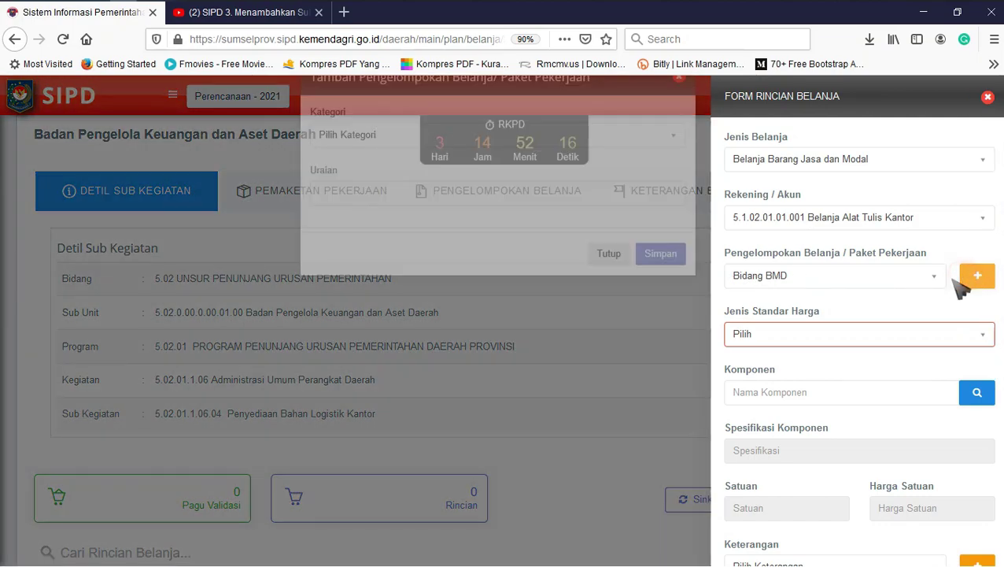
left_click(464, 172)
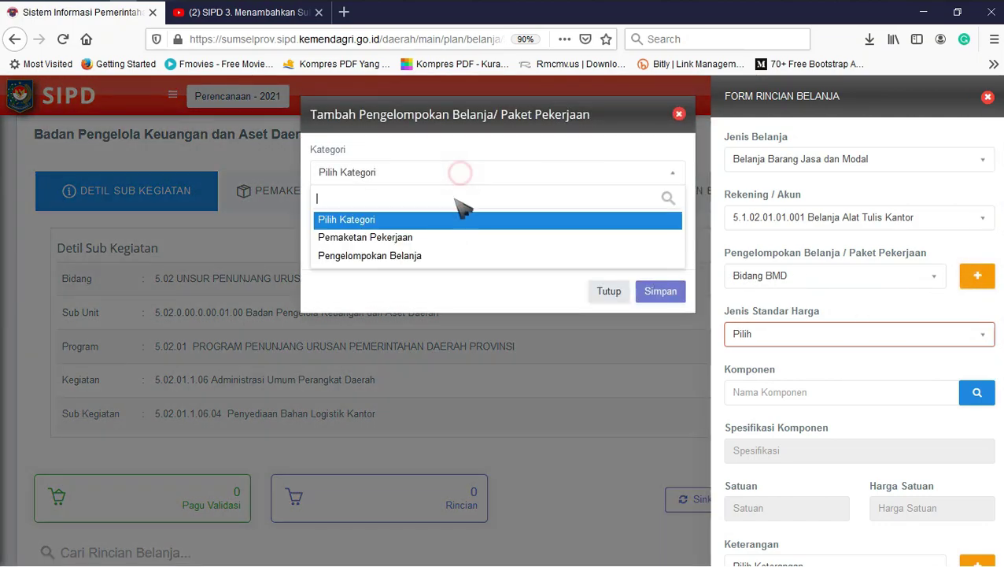
left_click(464, 256)
left_click(432, 230)
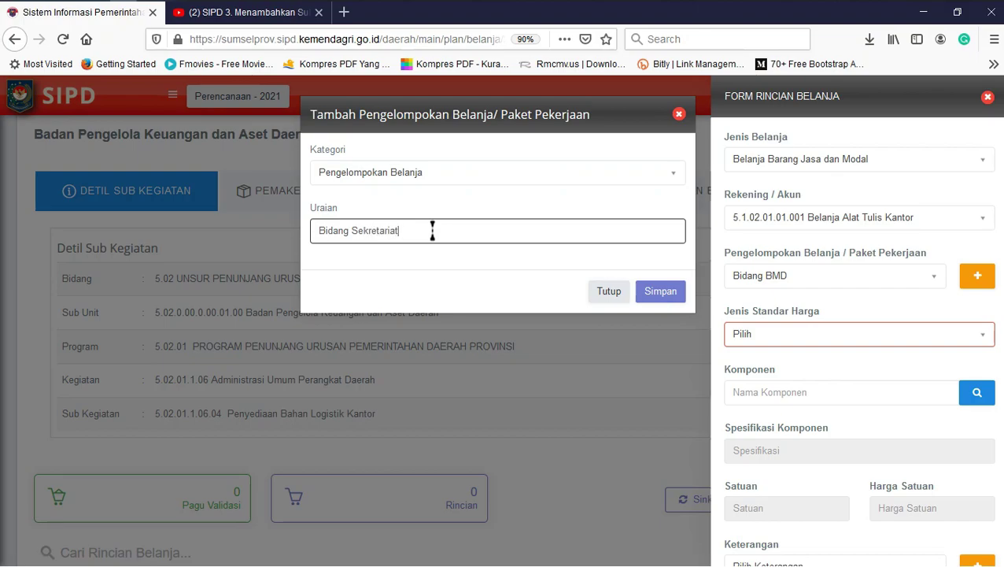
left_click(662, 293)
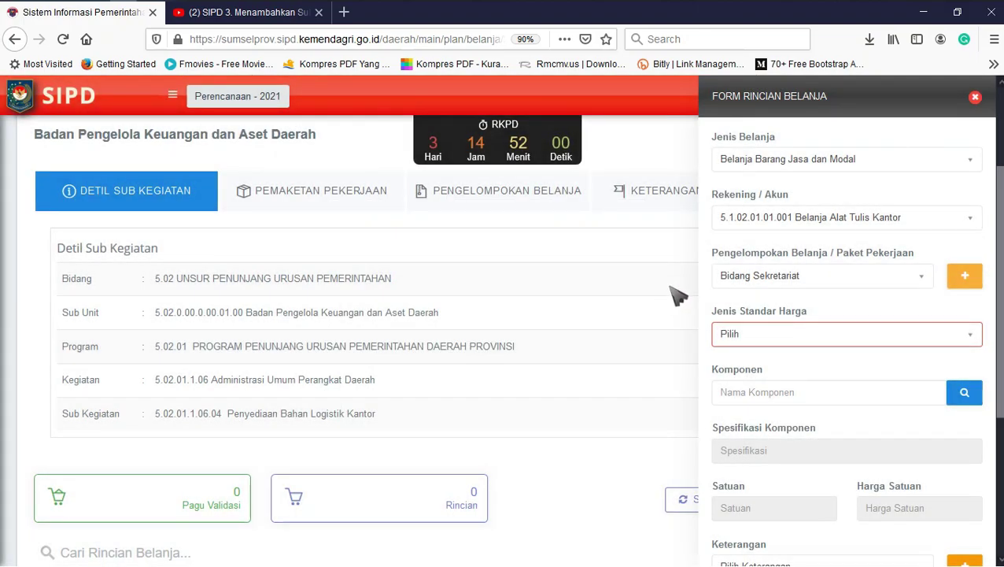
- Assign the expense item to the Bidang BMD grouping and set its Jenis Standar Harga to SSH
left_click(841, 275)
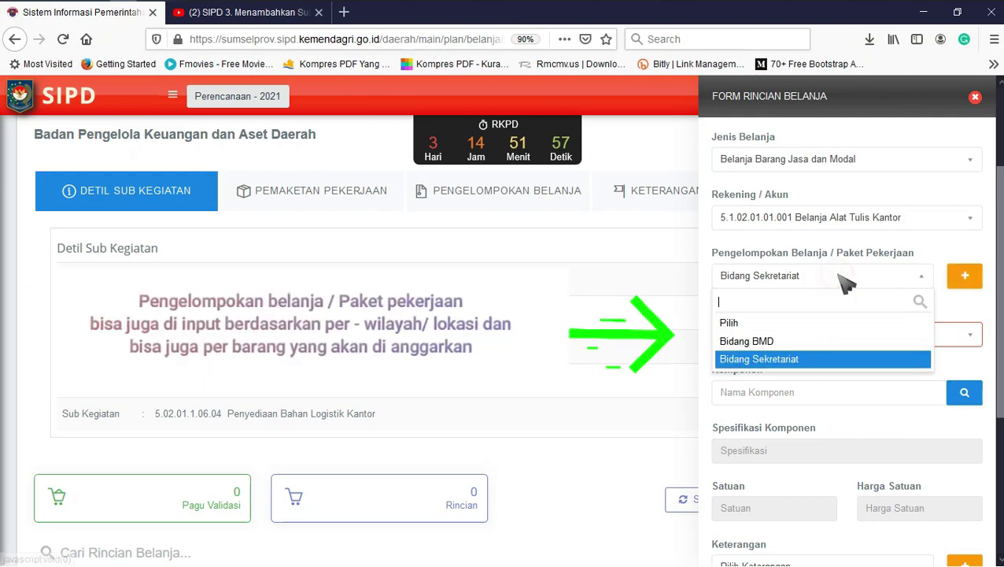
left_click(793, 343)
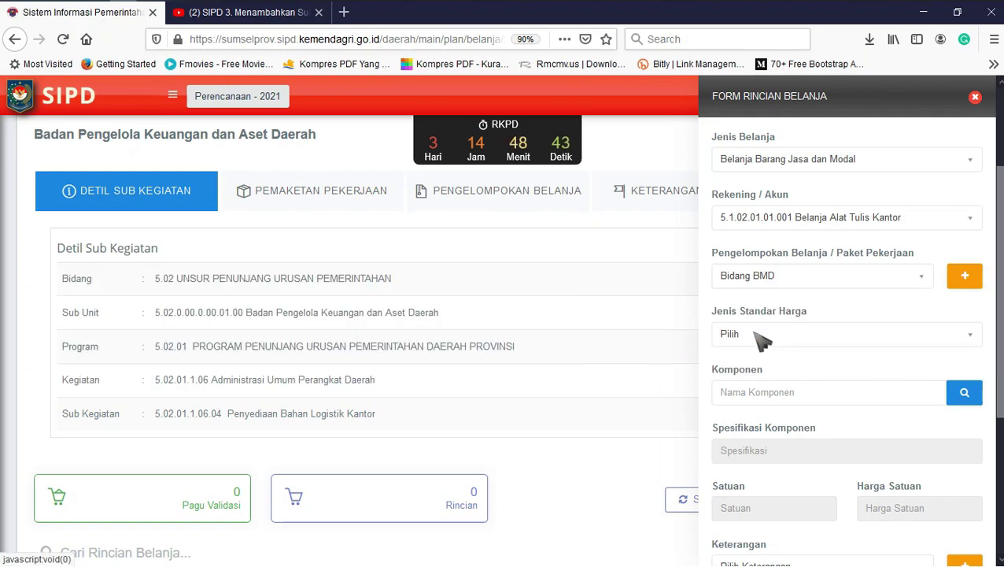
left_click(760, 338)
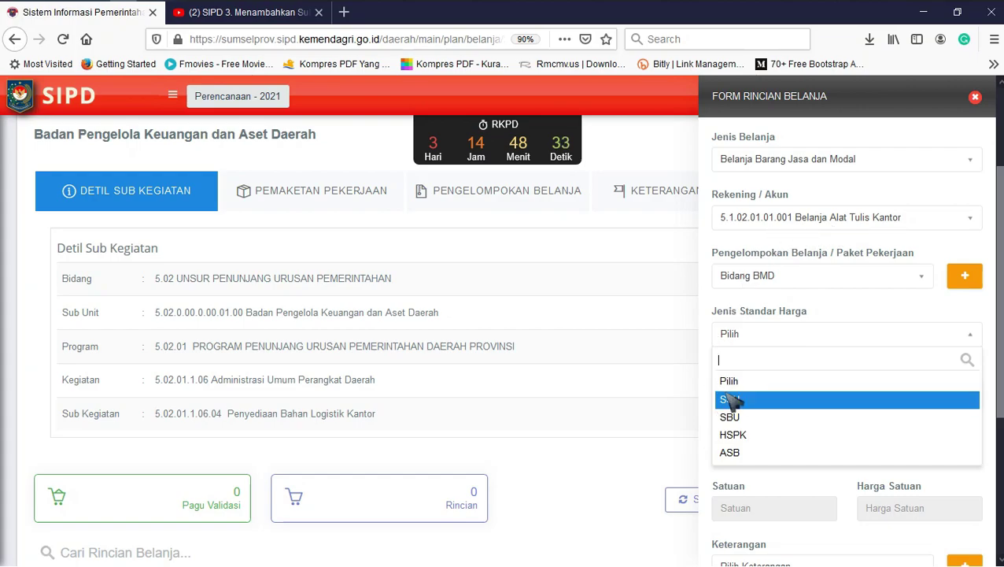
left_click(748, 401)
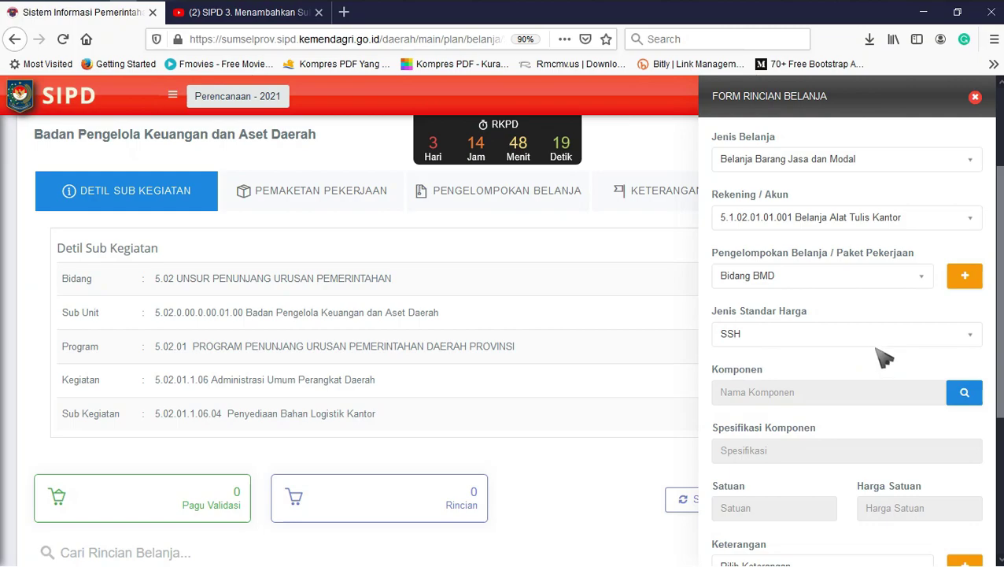
- Open the Data Standar Harga list for the component and show all of its entries
left_click(965, 393)
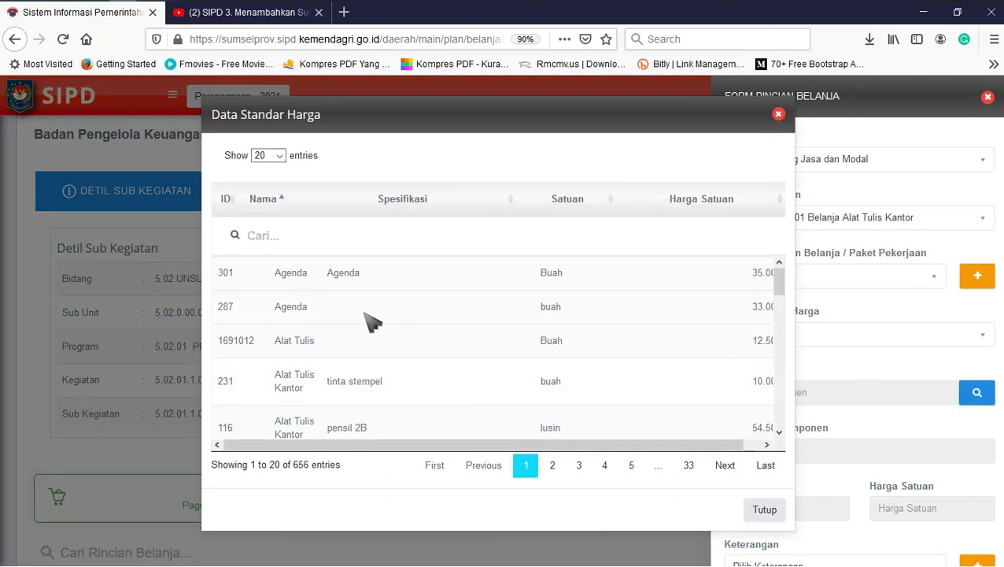
scroll(373, 325, "down", 3)
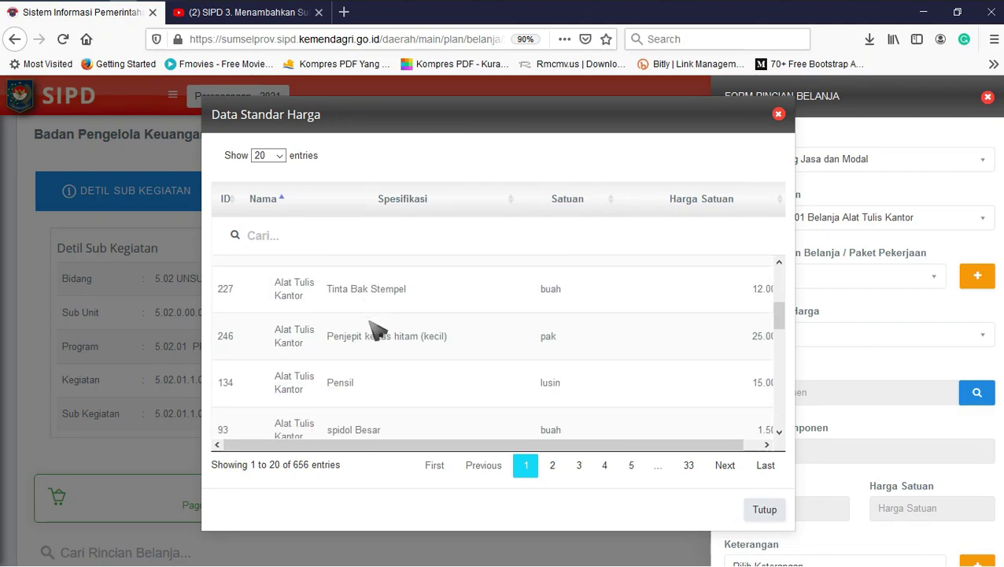
scroll(373, 326, "up", 3)
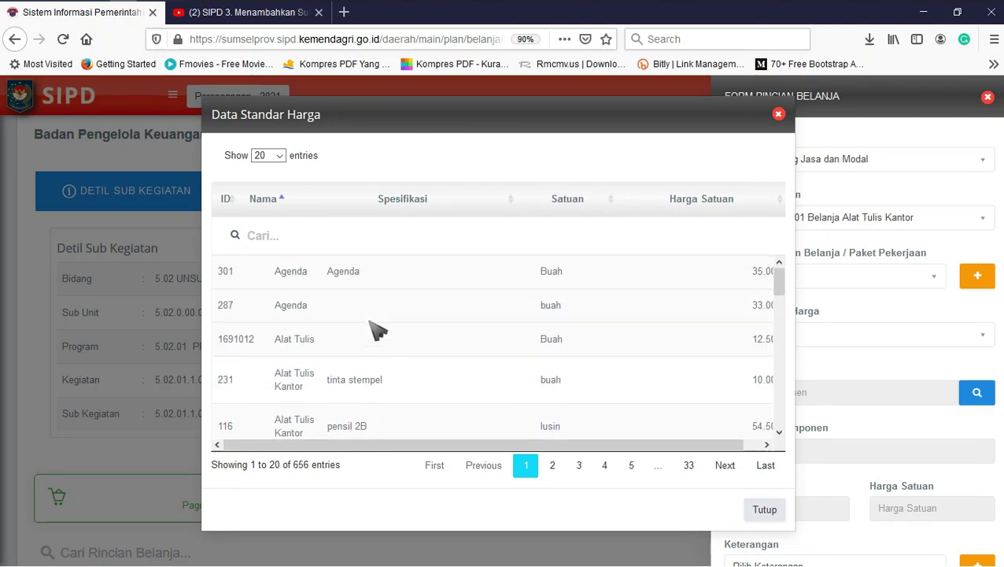
scroll(373, 326, "down", 4)
scroll(373, 317, "up", 3)
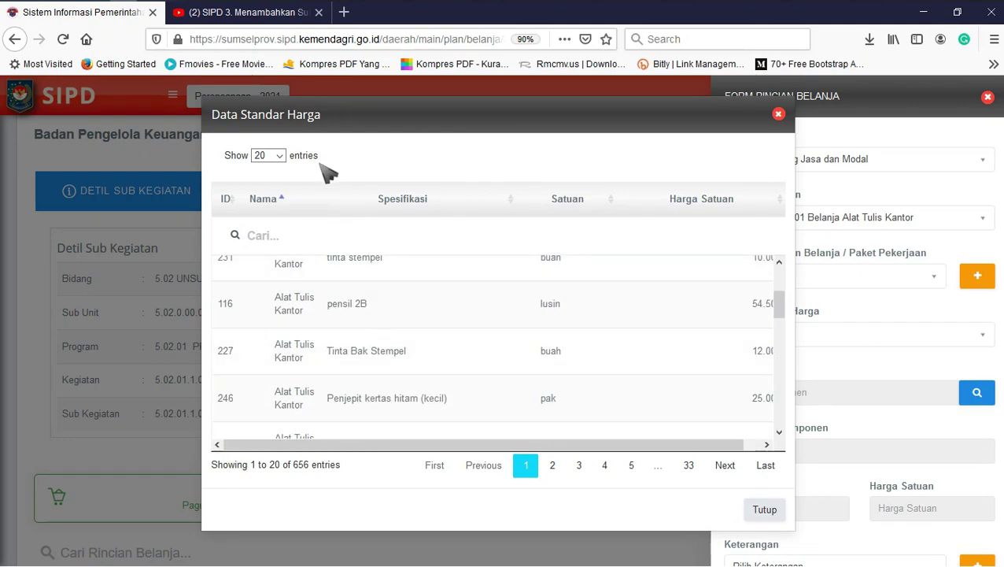
left_click(279, 156)
left_click(277, 218)
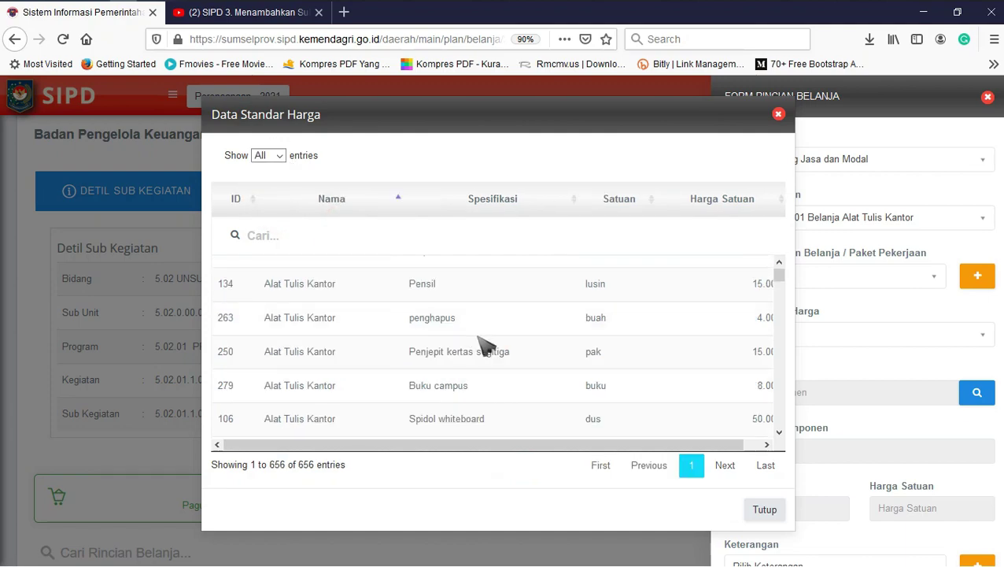
- Choose the Alat Tulis Kantor component with specification pensil 2B from the standard price list
scroll(484, 346, "down", 1)
scroll(484, 346, "down", 5)
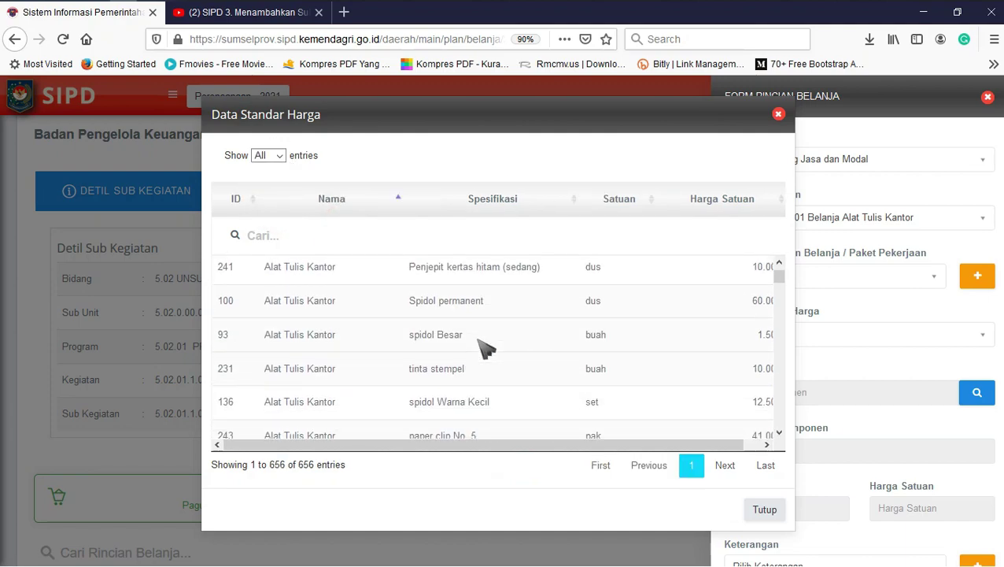
scroll(417, 367, "down", 5)
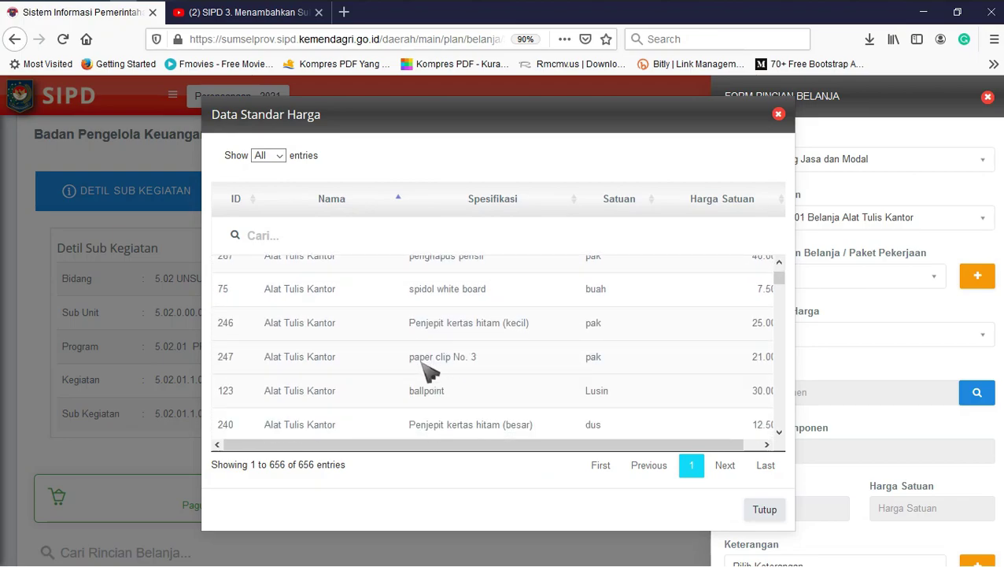
scroll(448, 366, "down", 2)
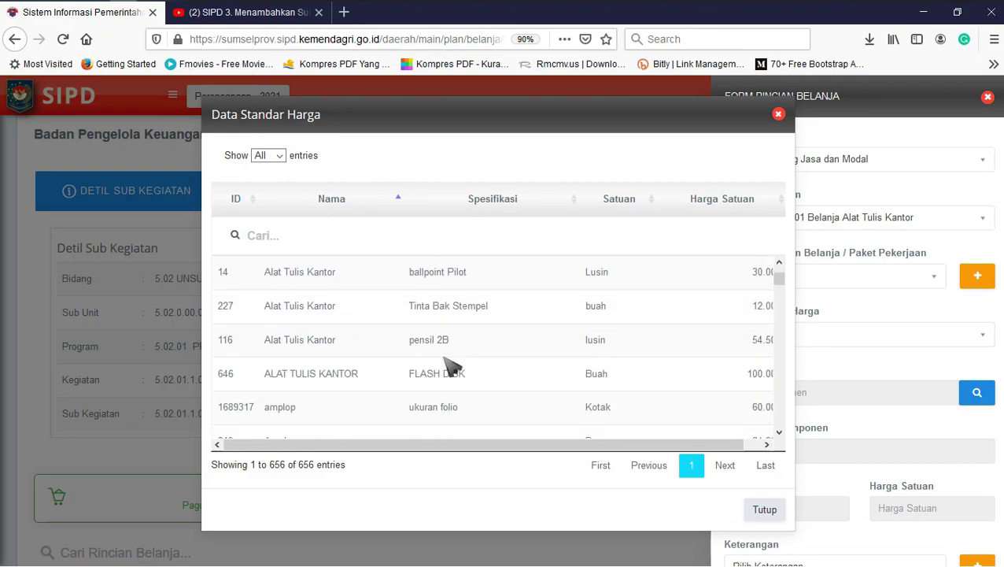
left_click(454, 338)
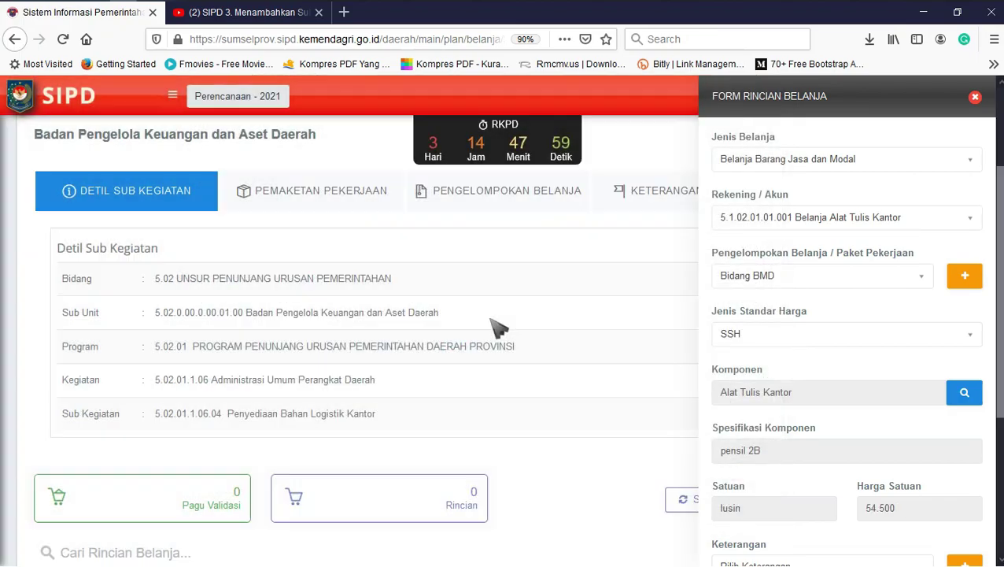
- Review the component's name, specification, unit and unit price, and the Keterangan field of the expense form
scroll(826, 402, "down", 3)
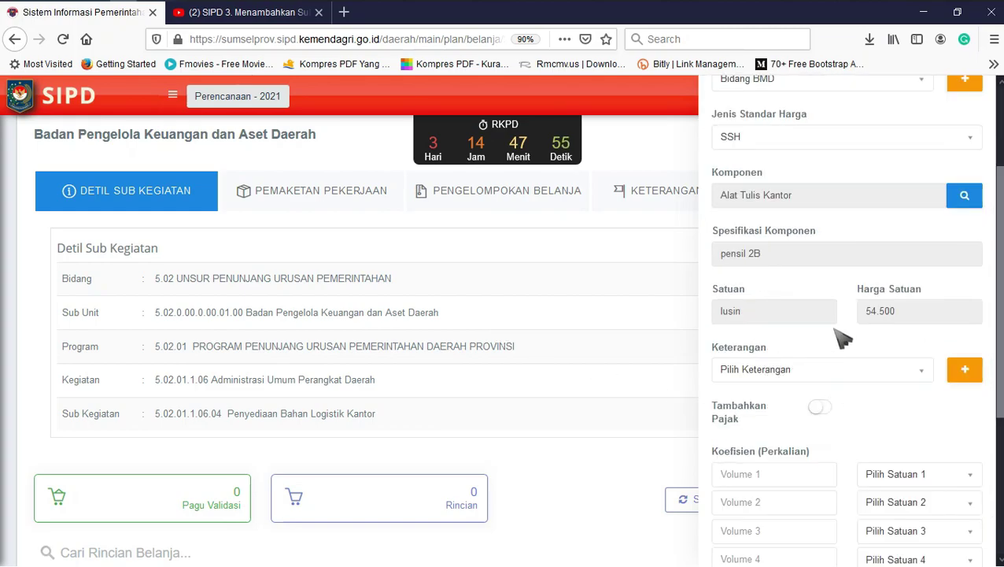
left_click_drag(808, 193, 708, 197)
left_click_drag(772, 253, 700, 256)
double_click(747, 310)
left_click_drag(911, 310, 856, 312)
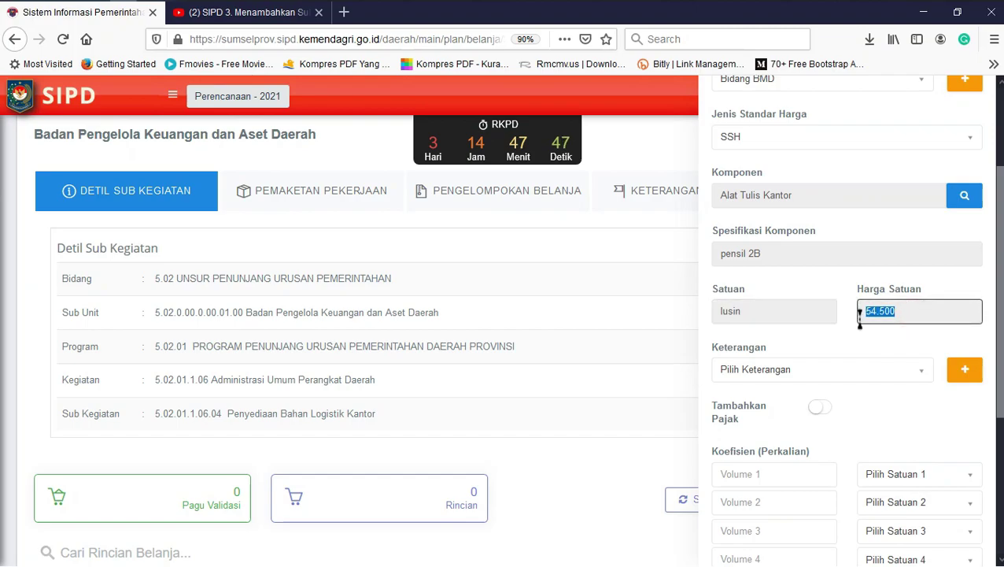
left_click(786, 356)
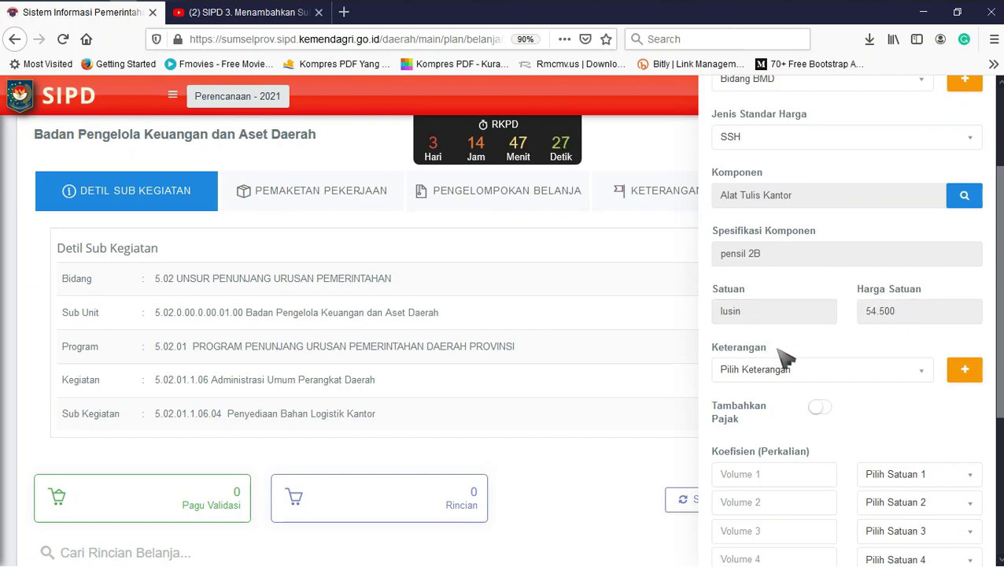
left_click_drag(786, 354, 713, 353)
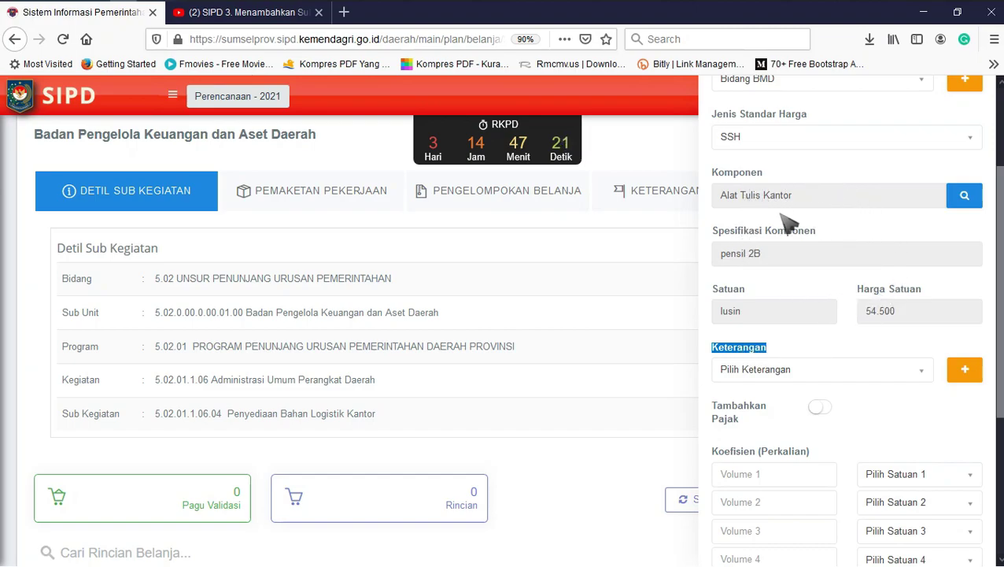
left_click_drag(775, 253, 741, 253)
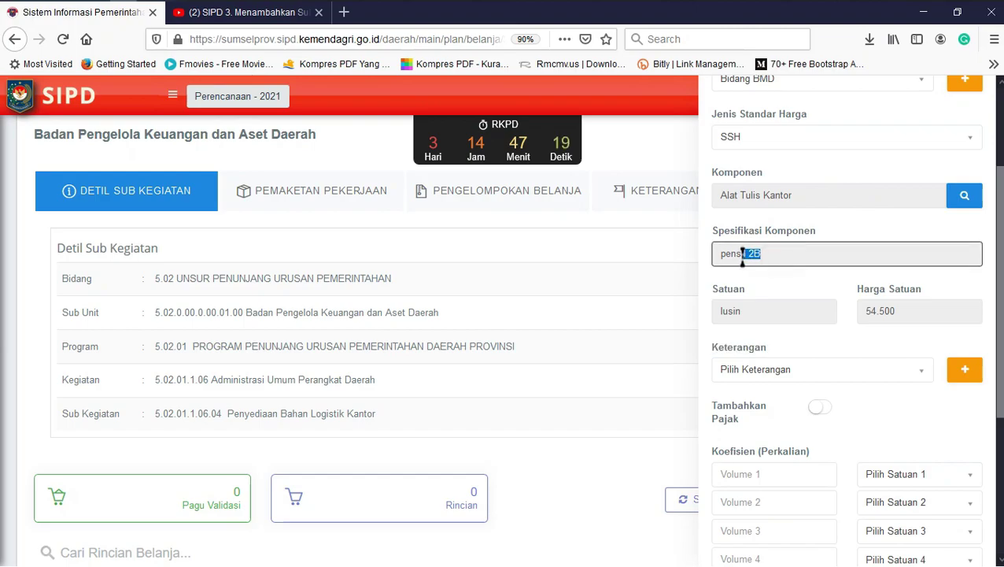
left_click(797, 288)
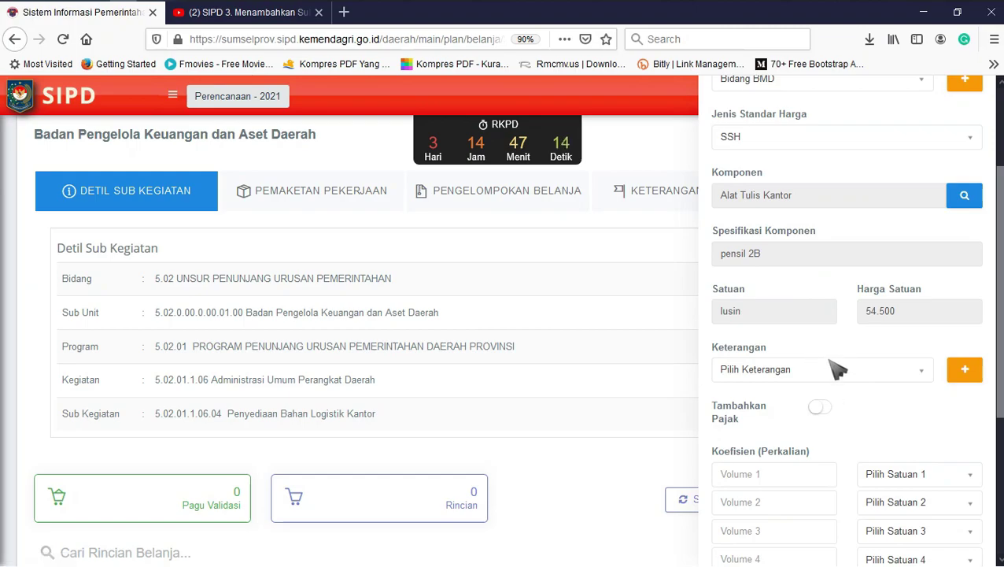
- Set the first coefficient of the pensil 2B expense item to 50 with the unit Lusin
scroll(838, 370, "down", 2)
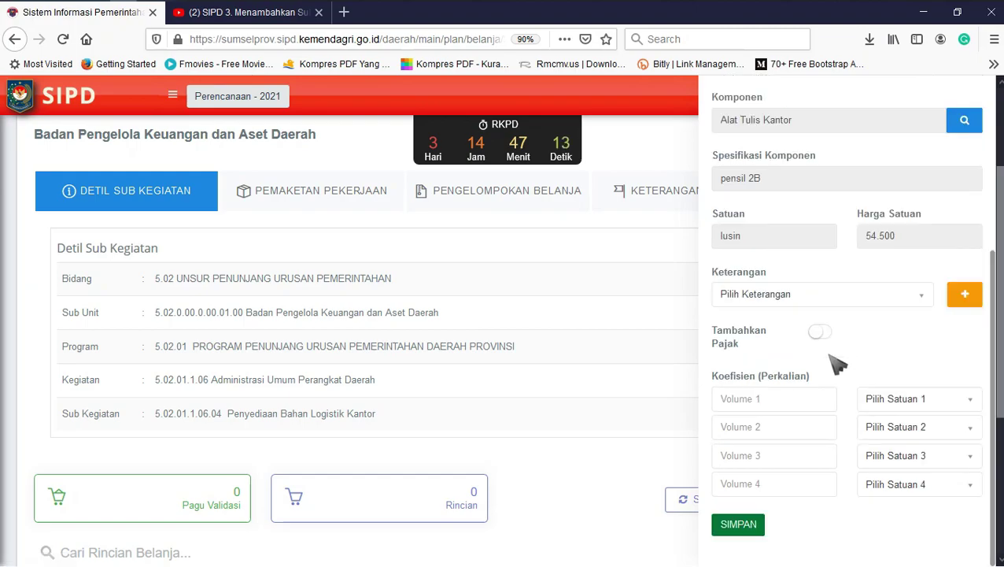
left_click(778, 399)
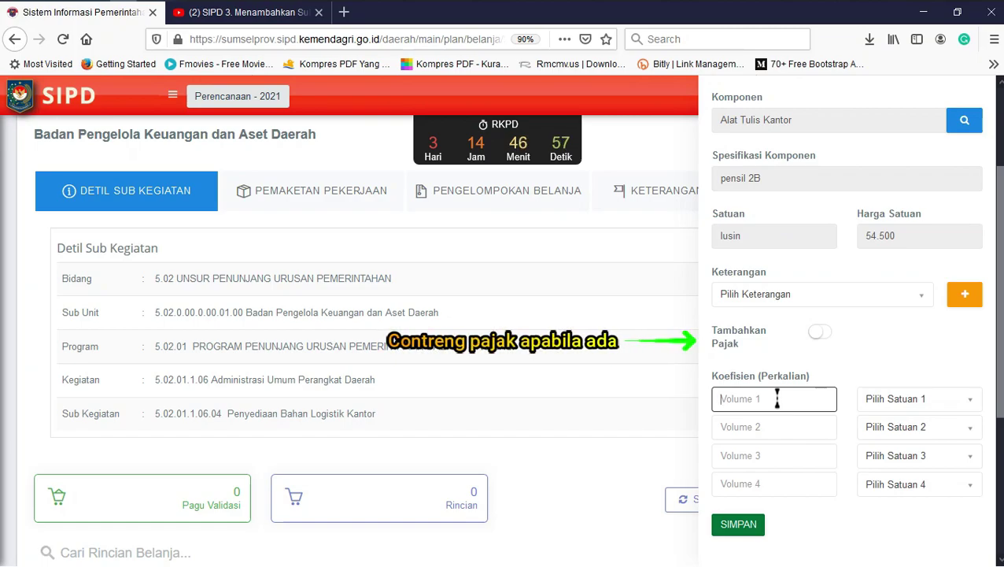
type("50")
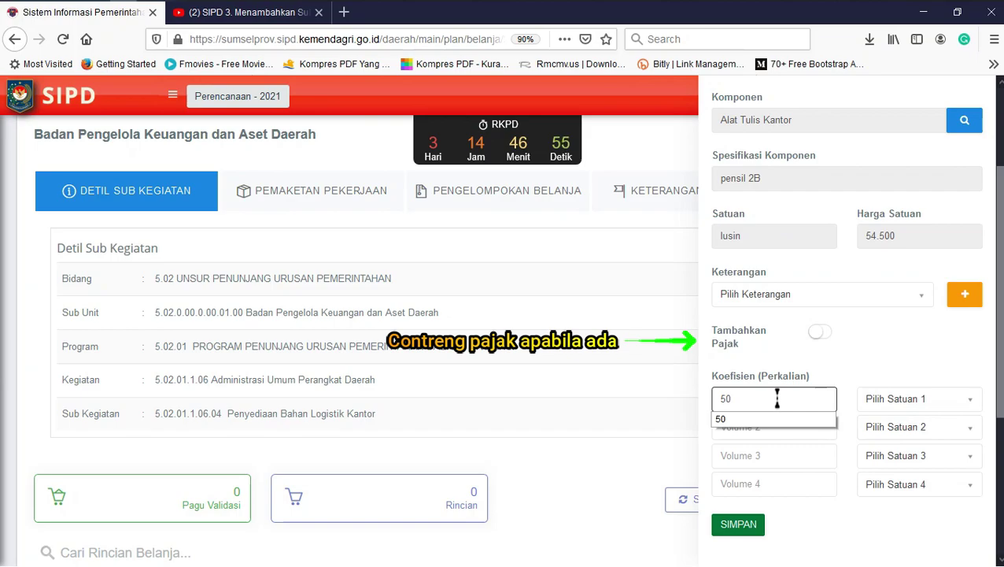
left_click(905, 399)
type("lus")
key("Return")
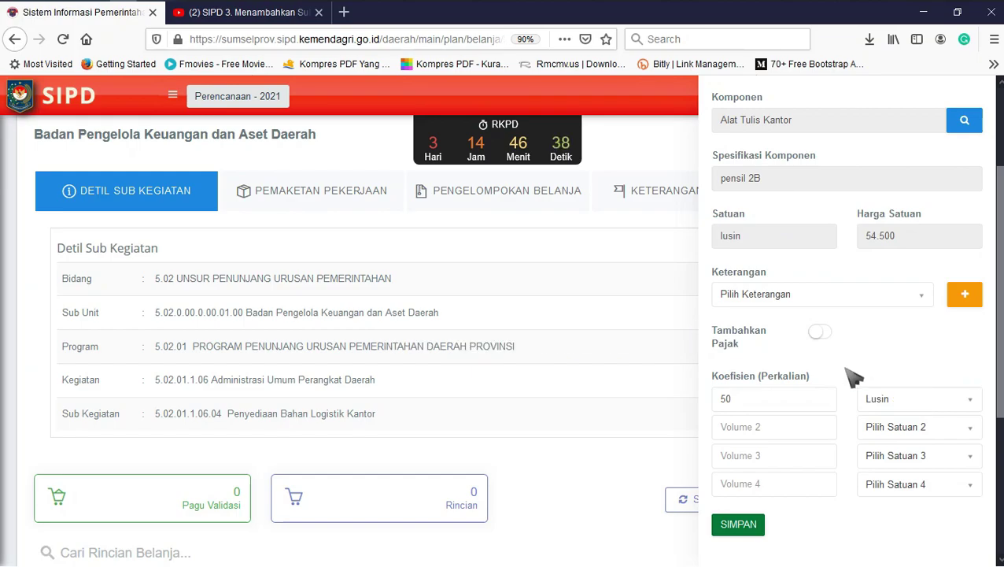
- Check the completed fields of the pensil 2B expense form and save the item
scroll(850, 370, "up", 5)
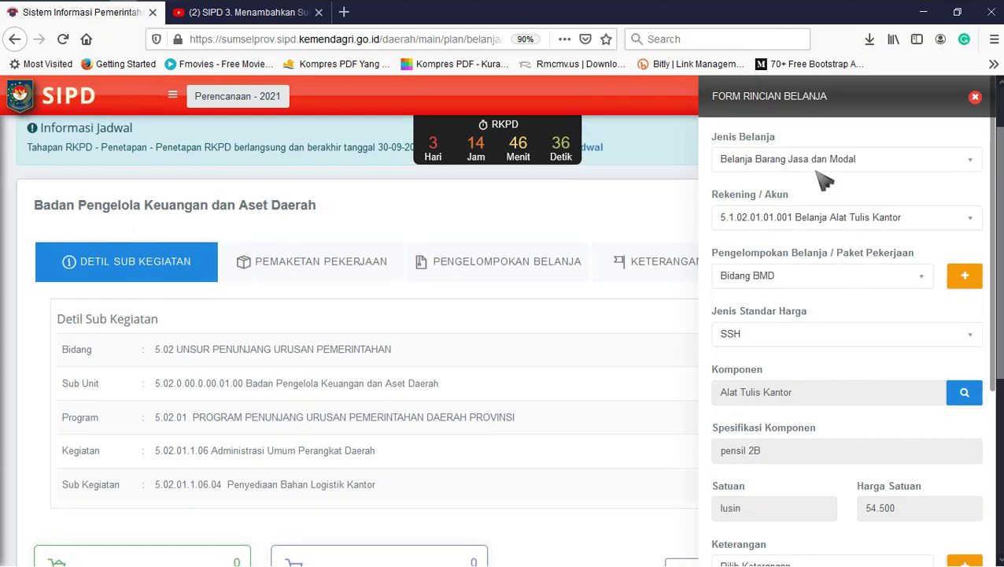
scroll(830, 259, "down", 5)
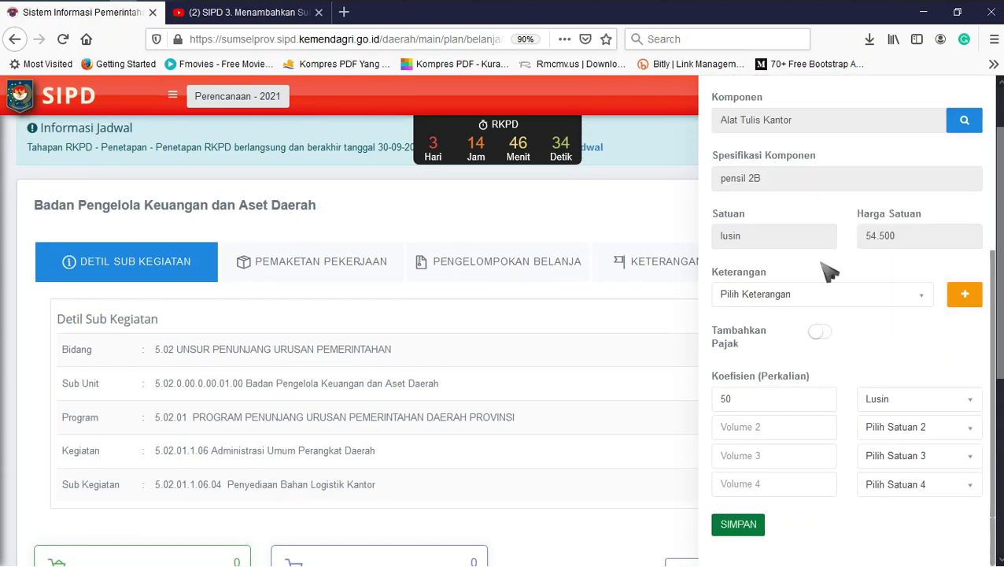
scroll(819, 279, "up", 2)
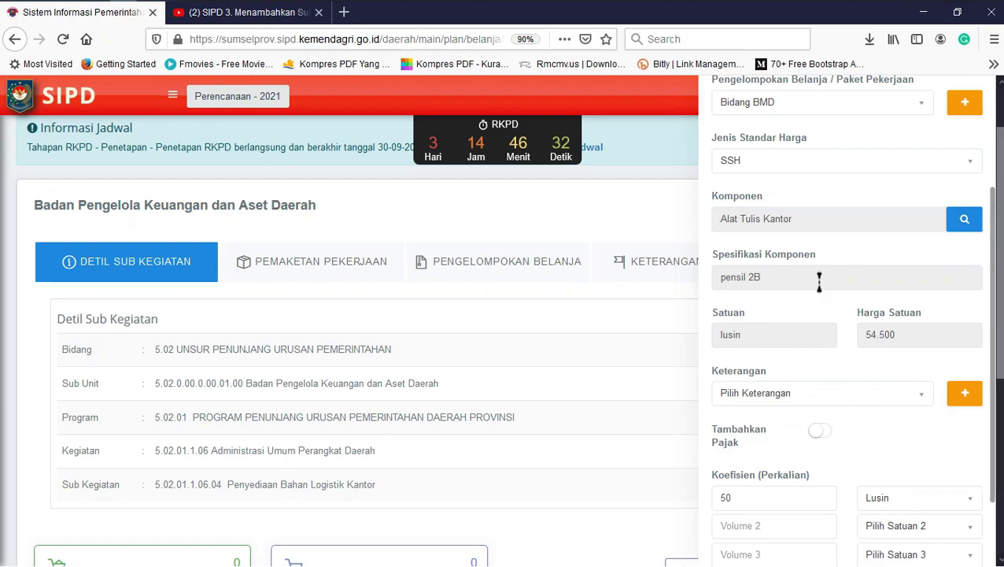
scroll(819, 279, "down", 2)
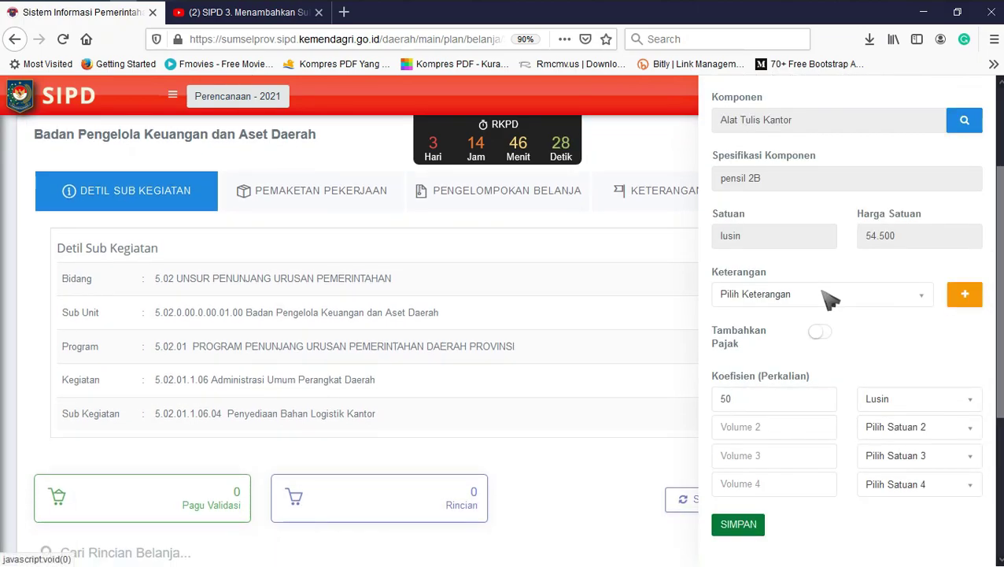
left_click(755, 527)
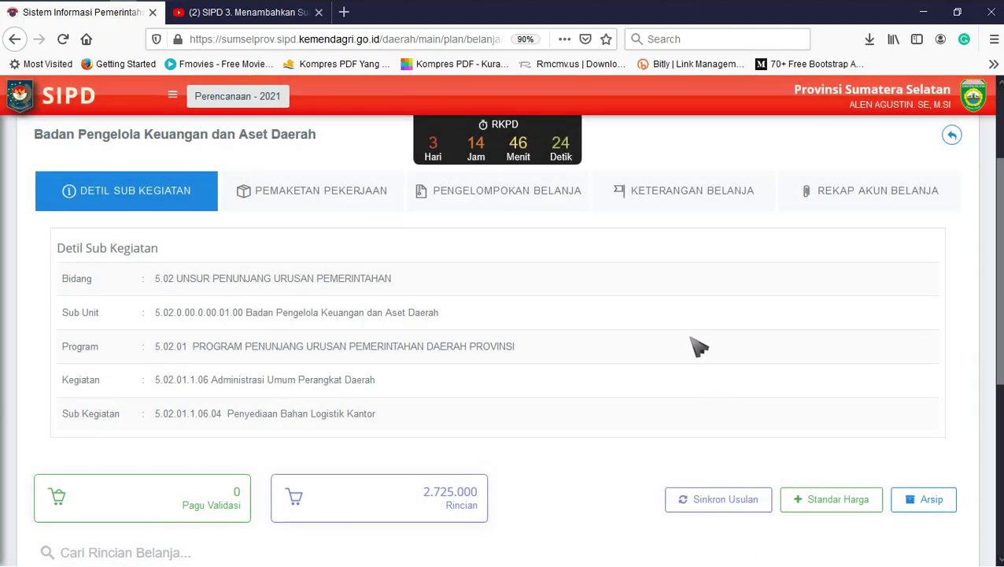
- Examine the saved pensil 2B entry in the expense list, including its Bidang BMD group and account headings
scroll(697, 347, "down", 3)
scroll(582, 371, "down", 2)
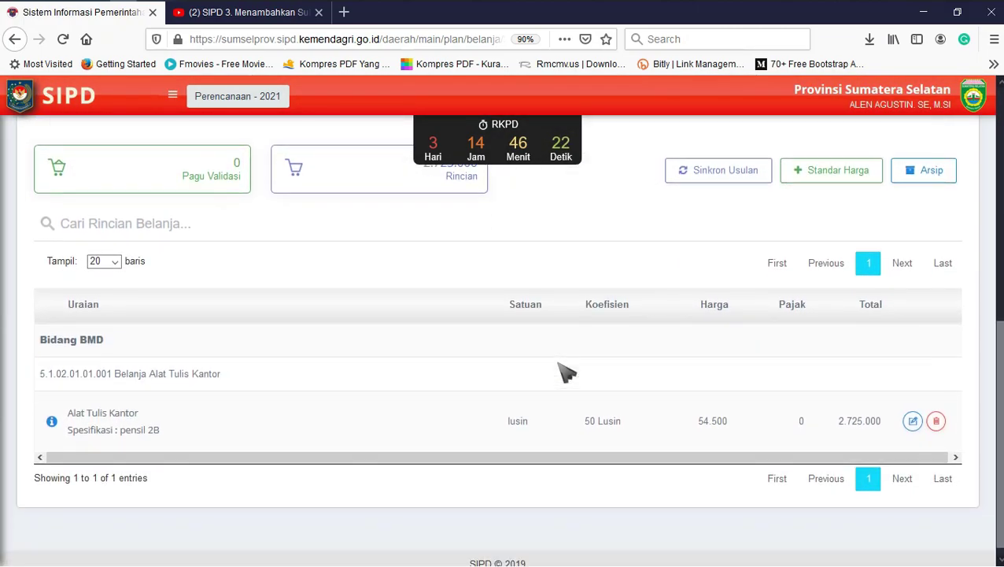
scroll(566, 371, "down", 1)
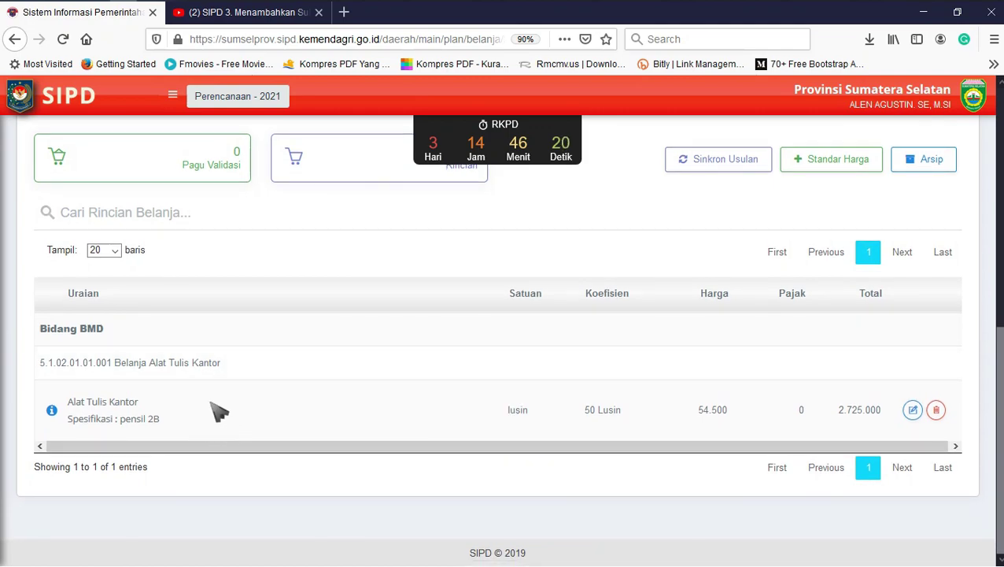
left_click_drag(38, 326, 262, 415)
left_click(288, 393)
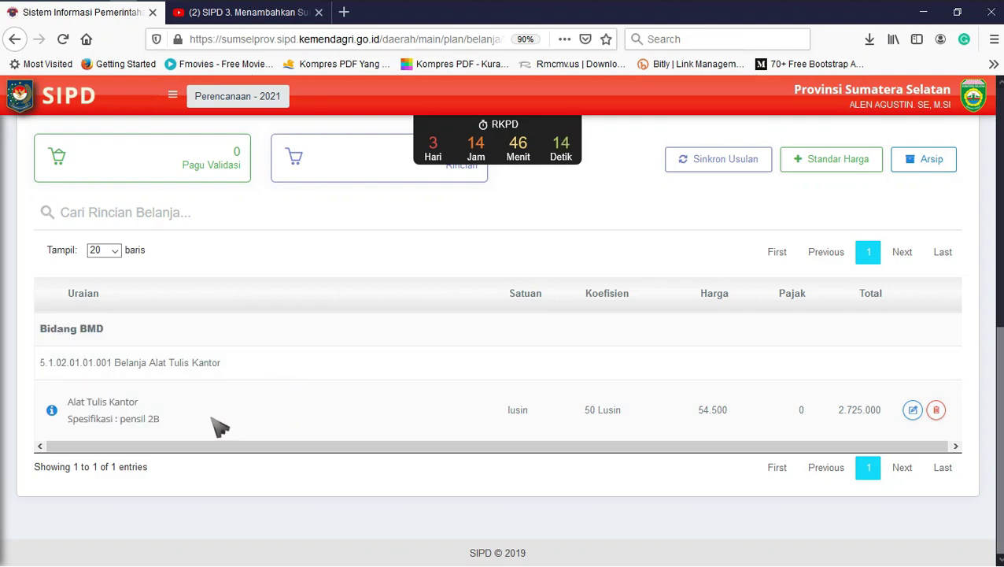
left_click_drag(213, 425, 44, 330)
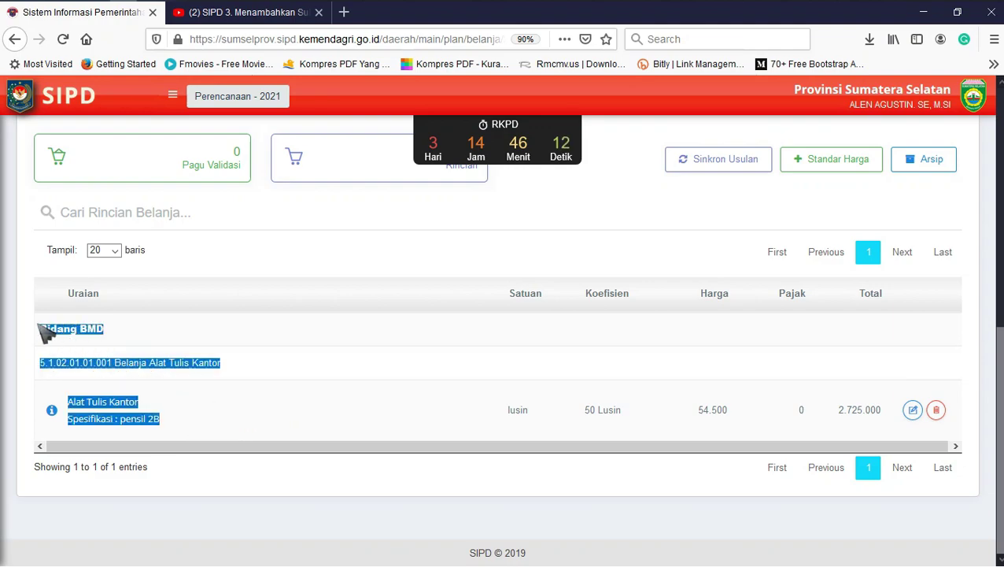
left_click(142, 333)
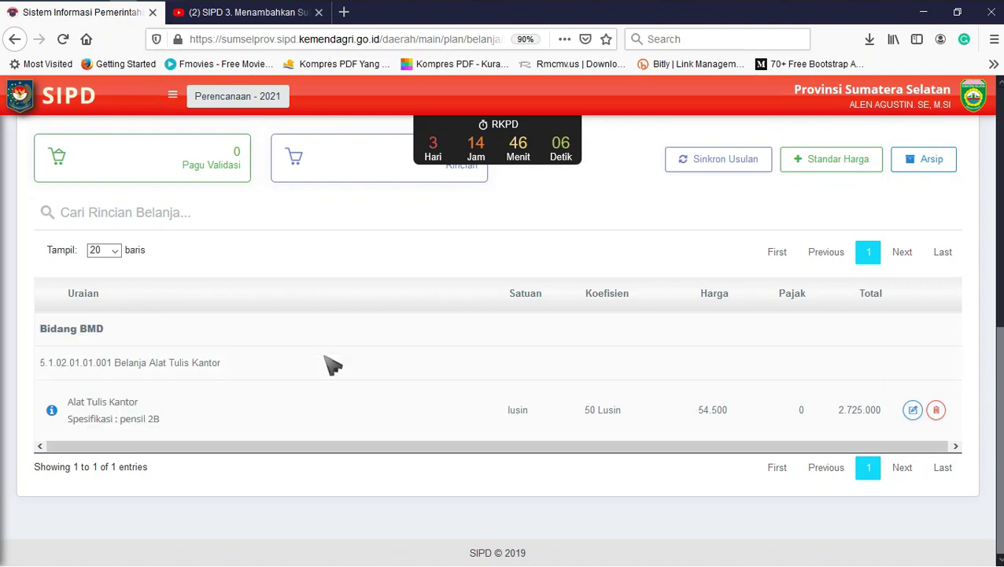
- Start a new standard-price expense item as Belanja Barang Jasa dan Modal under account 5.1.02.01.01.001 Belanja Alat Tulis Kantor
scroll(448, 354, "up", 2)
scroll(565, 390, "up", 4)
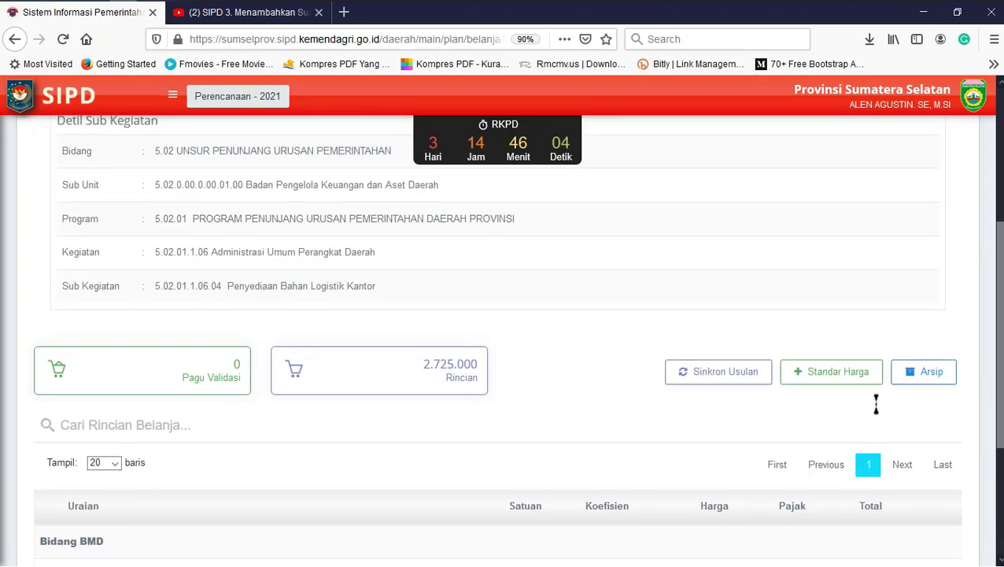
left_click(857, 375)
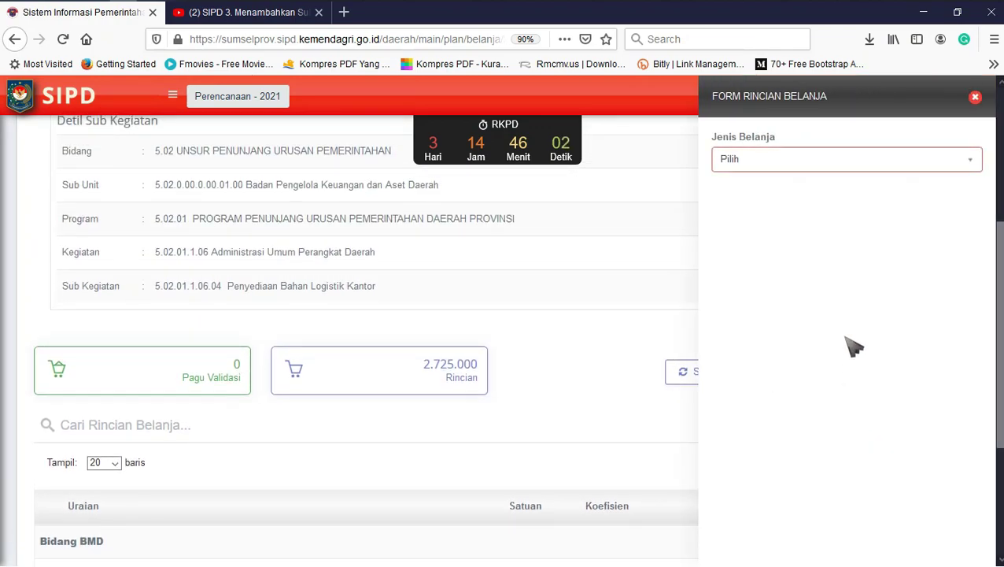
left_click(769, 157)
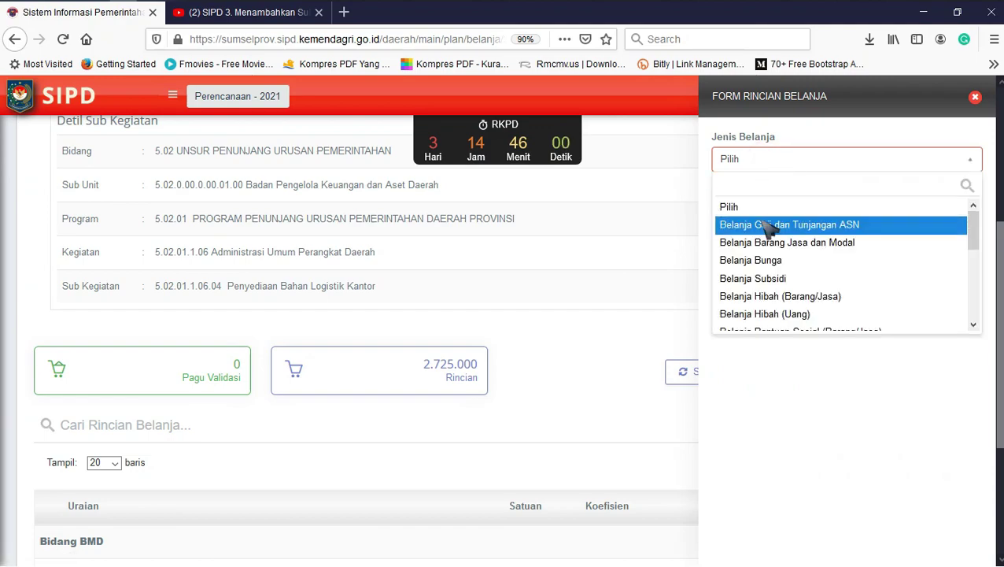
left_click(771, 244)
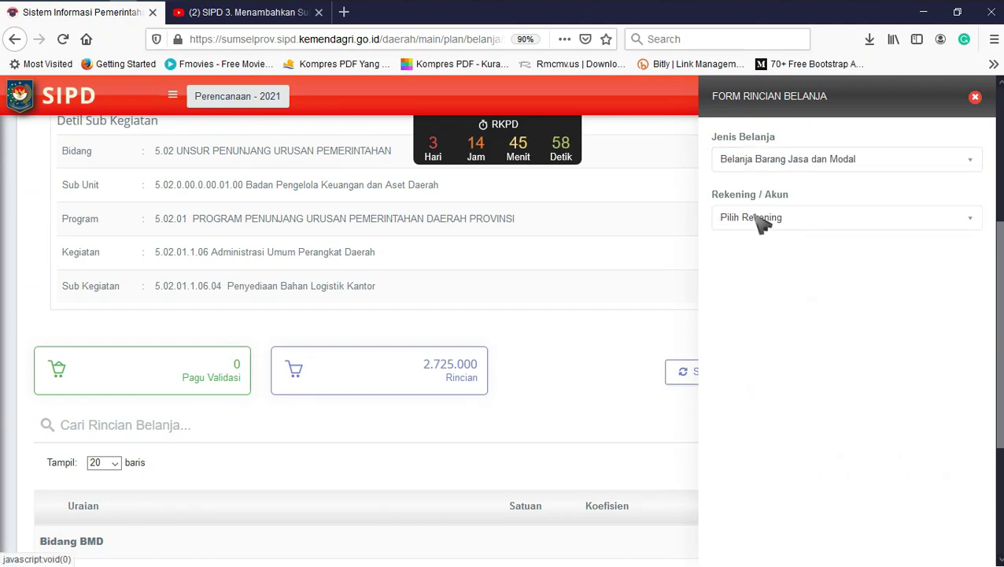
left_click(759, 223)
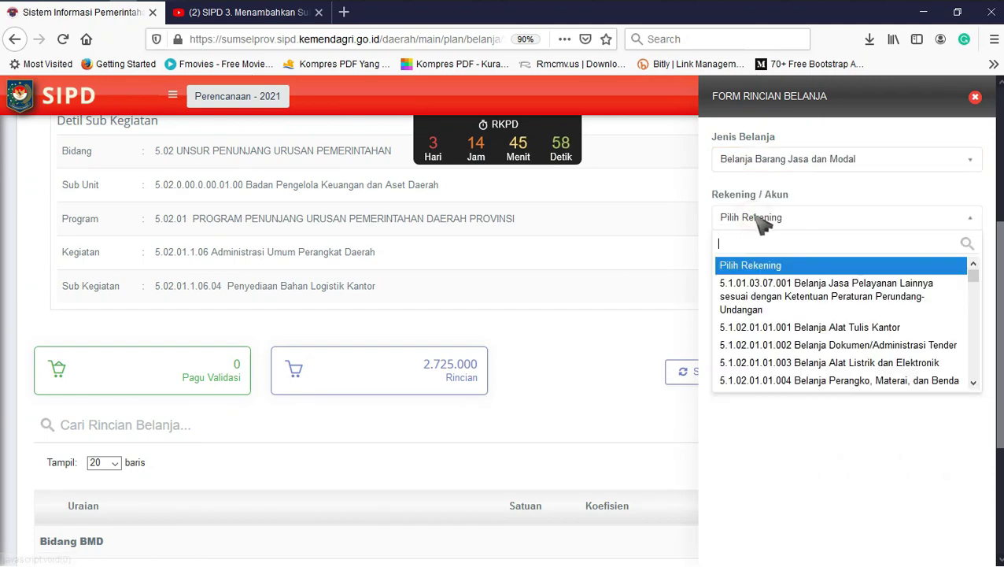
left_click(801, 334)
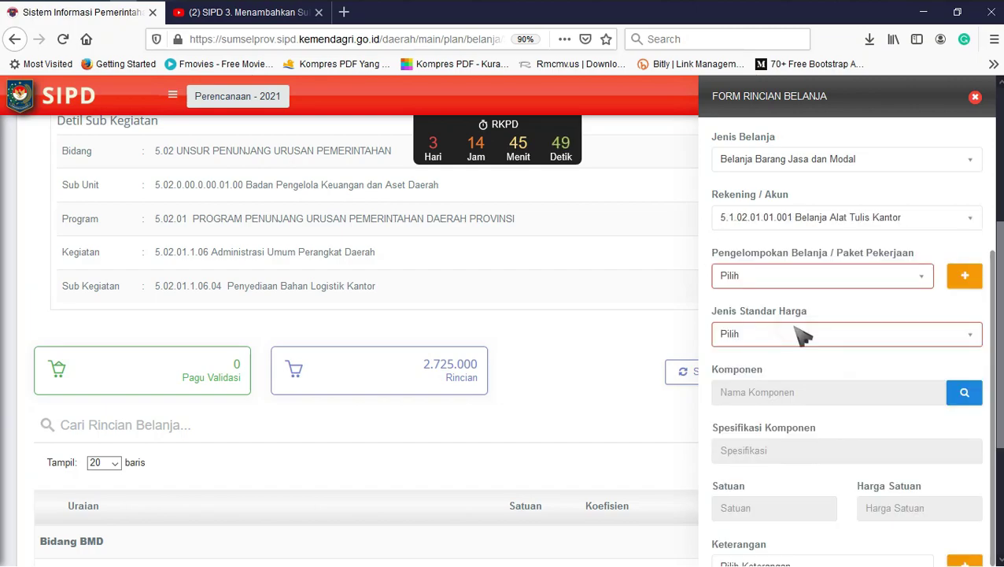
- Assign the new expense item to the Bidang Sekretariat grouping and set its Jenis Standar Harga to SSH
left_click(823, 277)
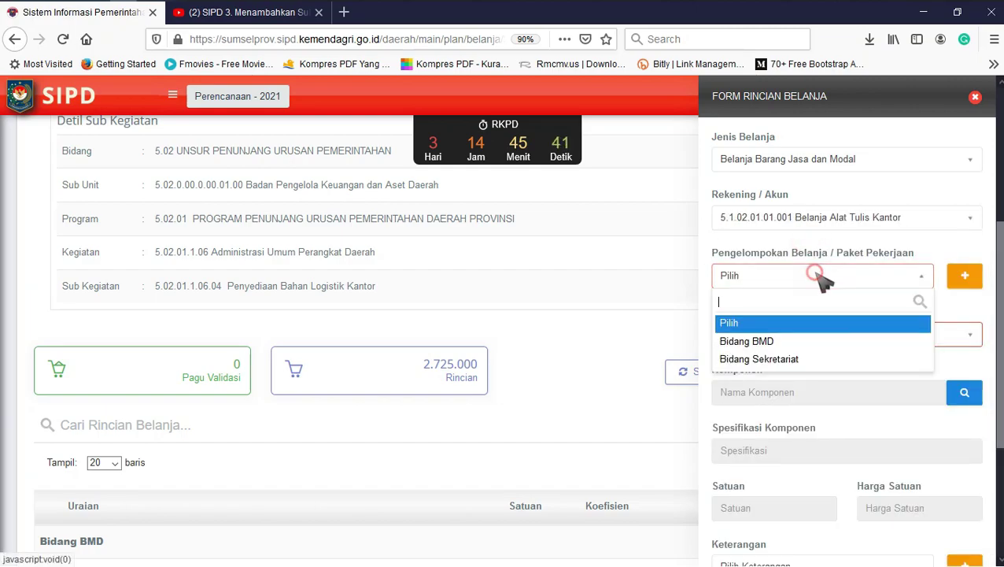
left_click(833, 358)
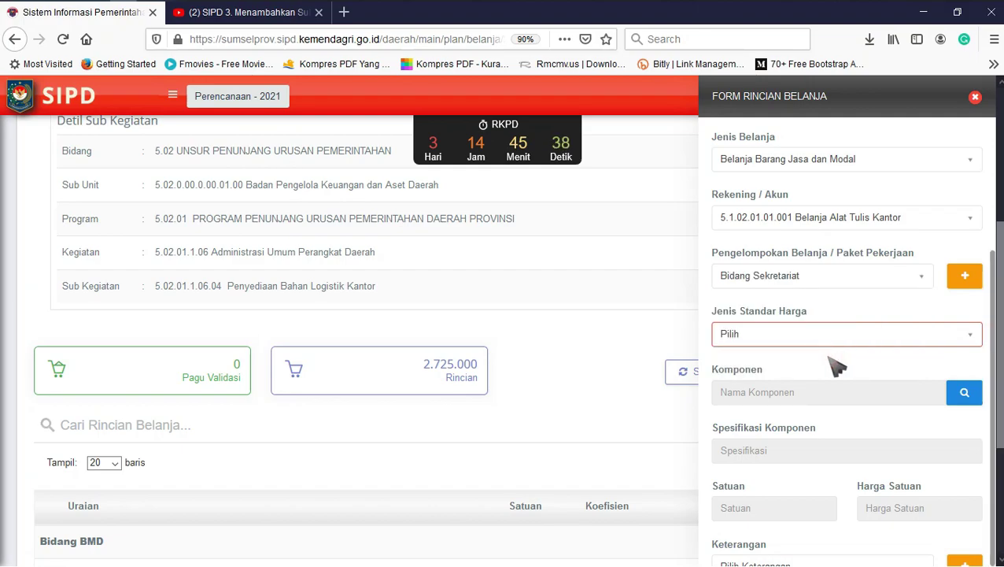
scroll(773, 323, "down", 3)
scroll(774, 323, "up", 2)
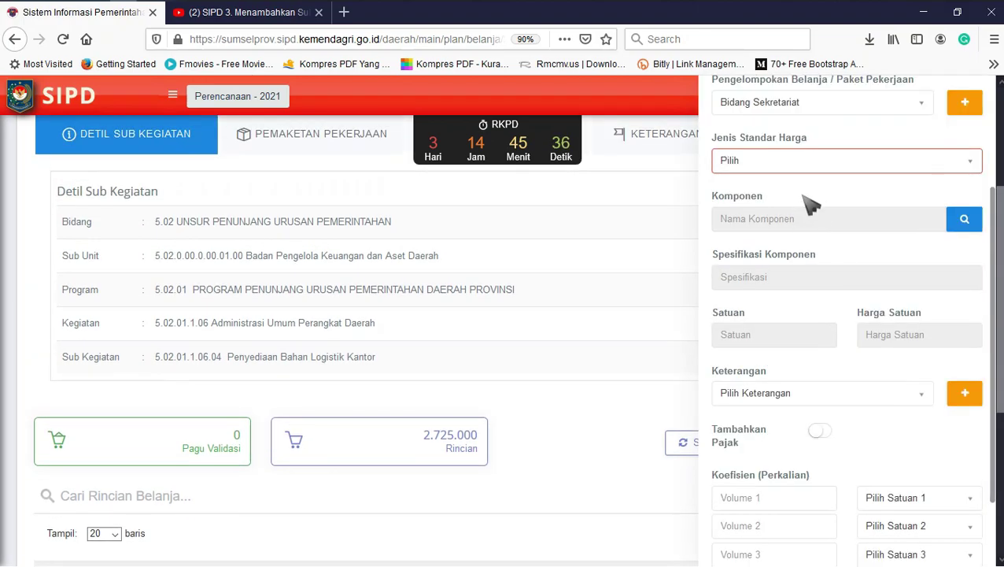
left_click(813, 163)
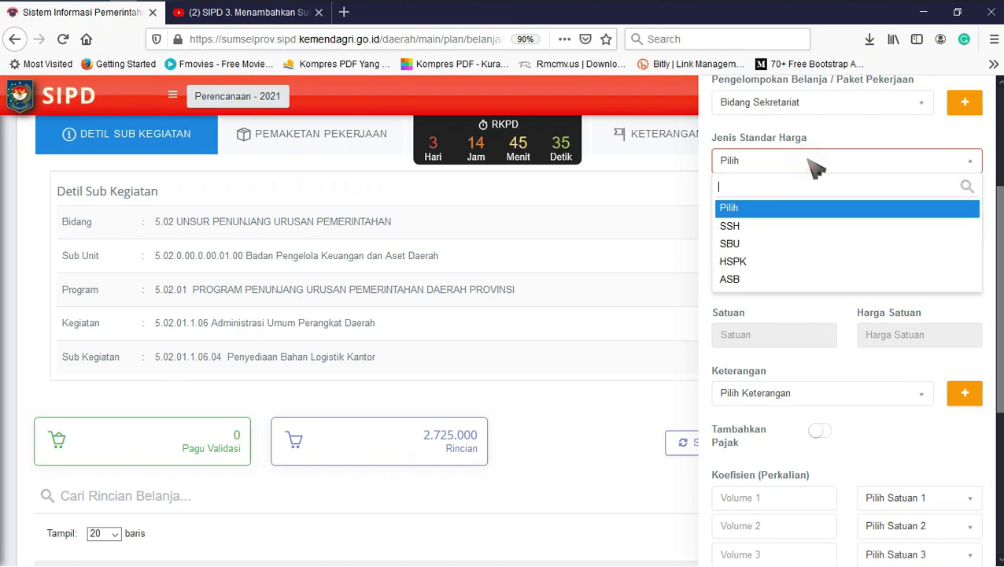
left_click(771, 229)
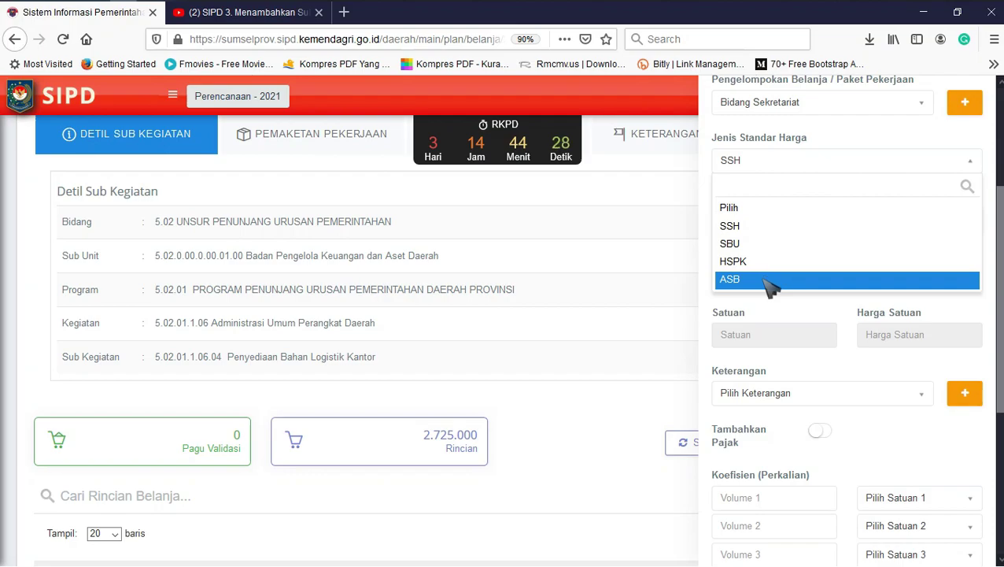
left_click(770, 224)
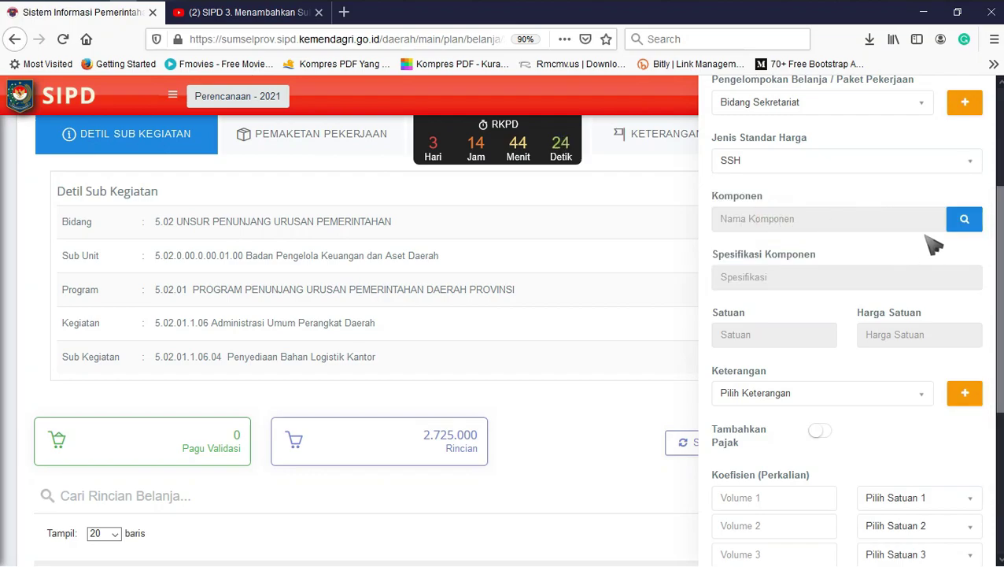
- Show all standard price entries and choose the ALAT TULIS KANTOR component with specification FLASH DISK
left_click(964, 219)
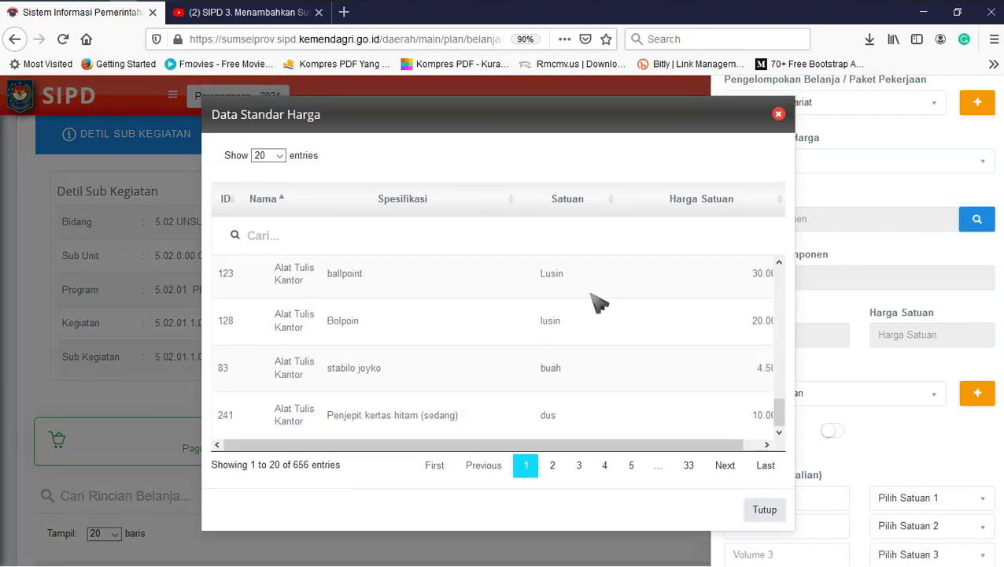
left_click(280, 157)
left_click(264, 224)
scroll(404, 329, "down", 3)
scroll(411, 329, "up", 2)
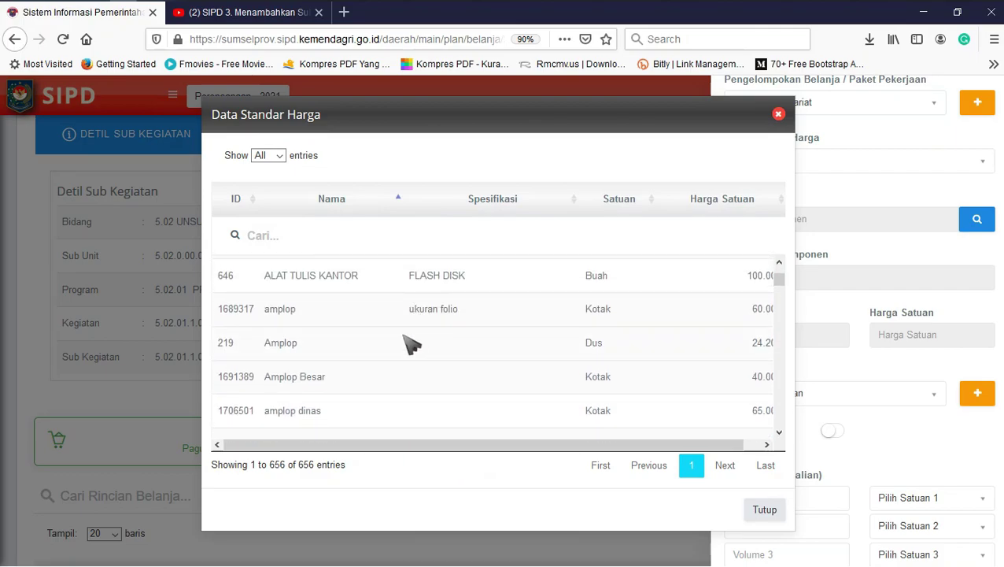
left_click(462, 277)
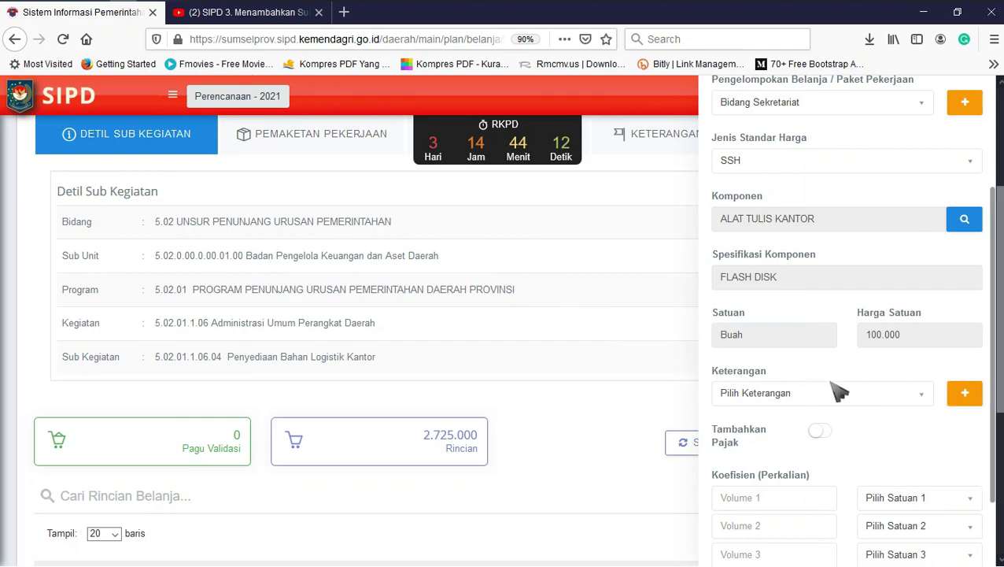
- Set the first coefficient of the FLASH DISK expense item to 30 with the unit Buah
scroll(897, 378, "down", 2)
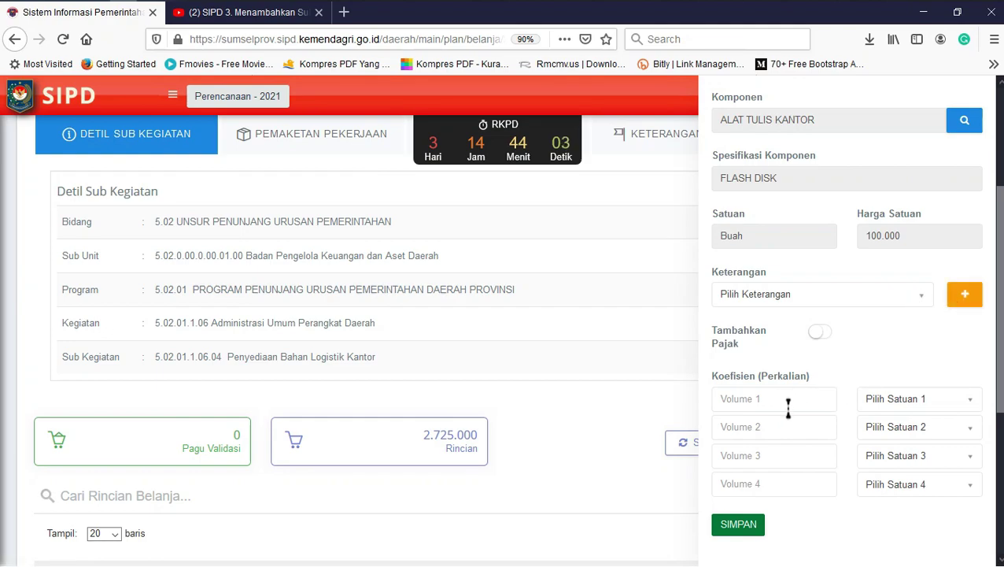
left_click(823, 332)
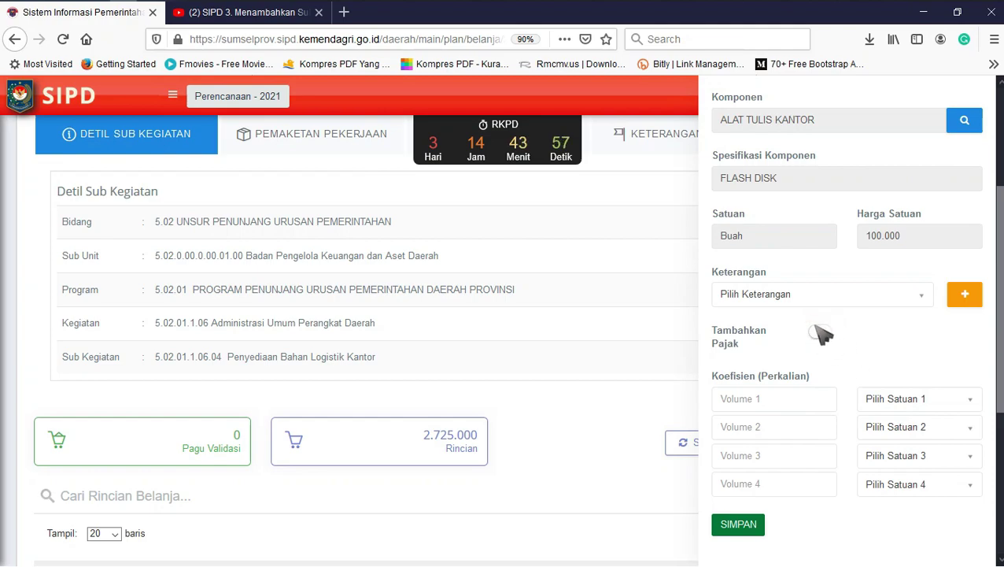
left_click(755, 400)
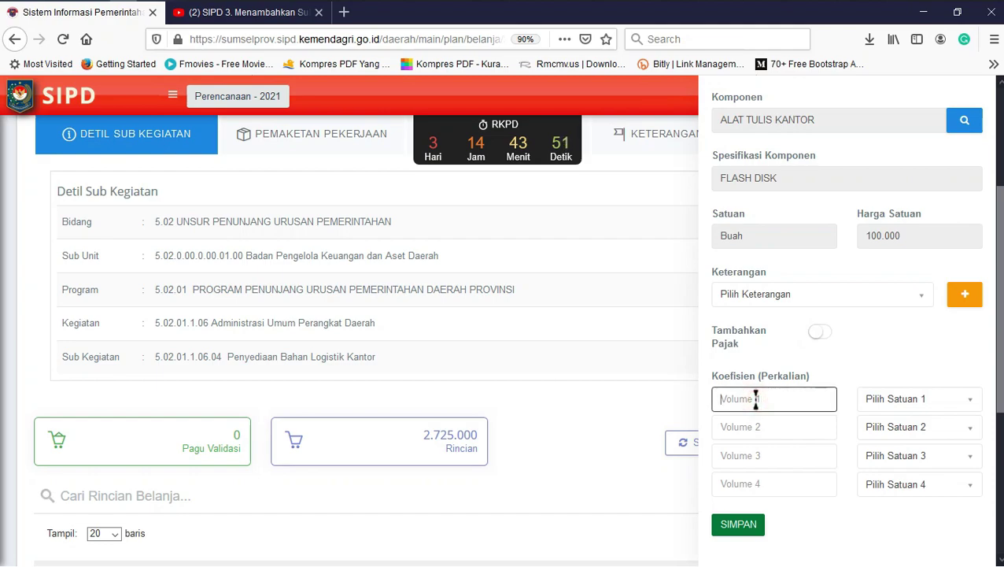
type("30")
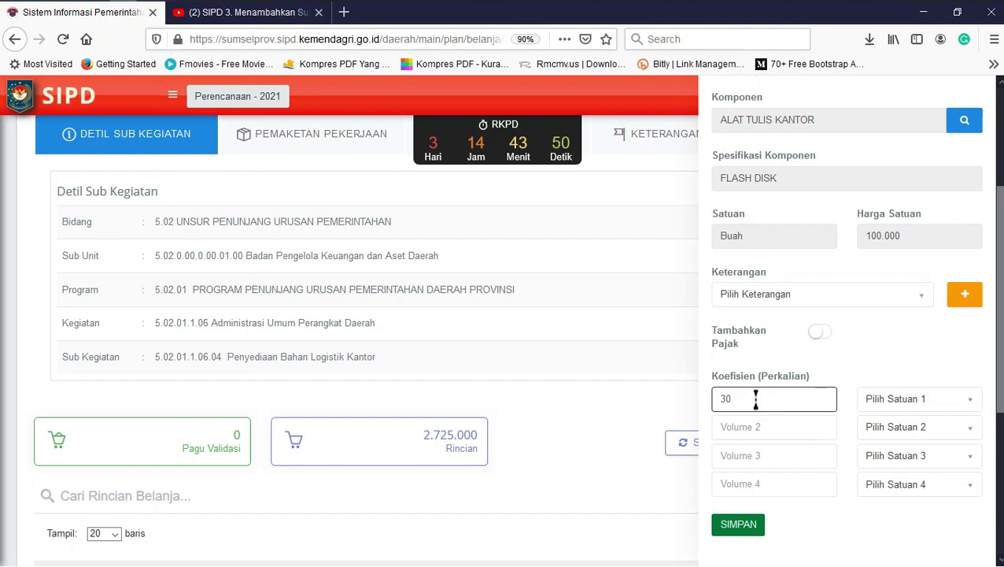
left_click(901, 405)
type("bua")
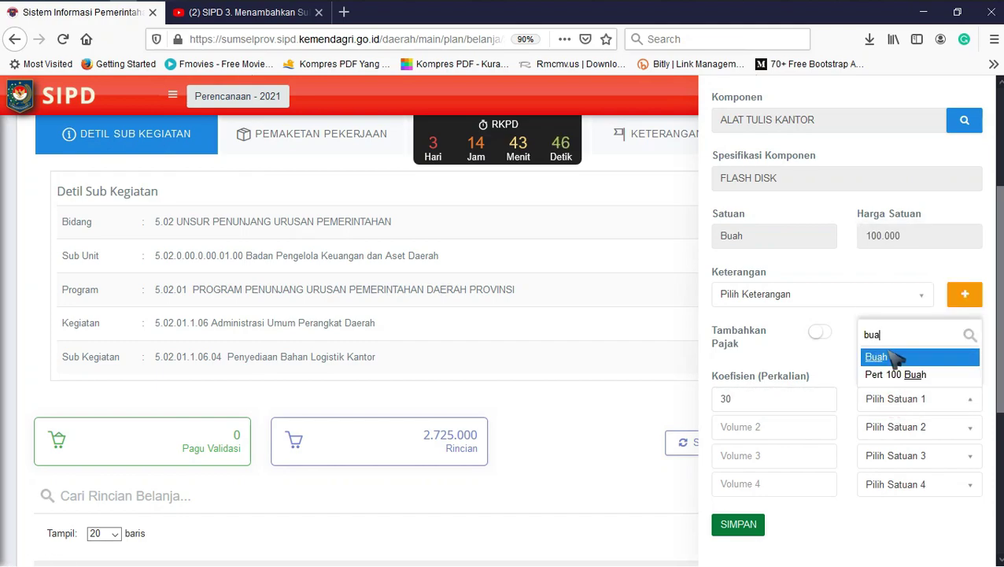
left_click(888, 355)
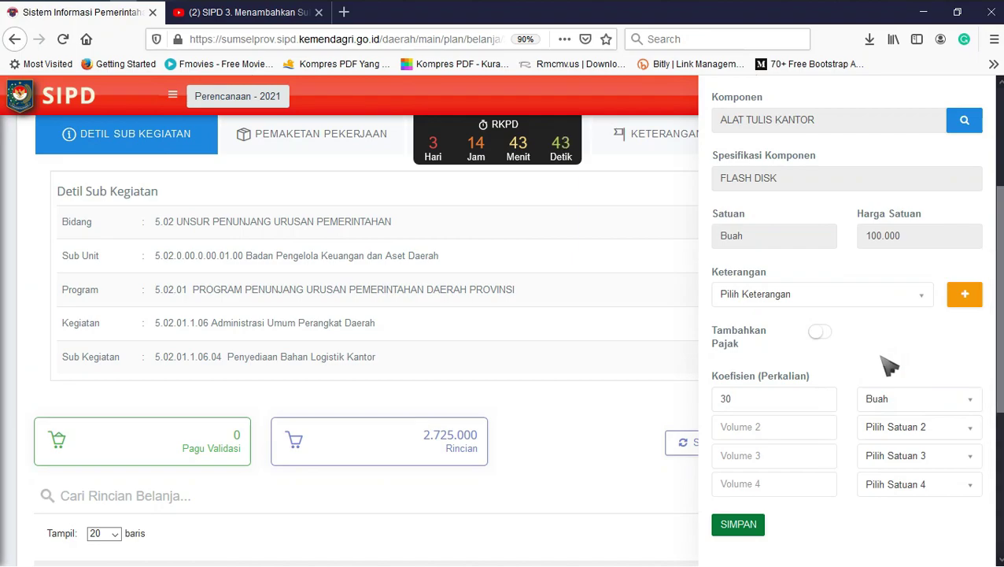
- Save the FLASH DISK expense item and check the expense list under Bidang BMD and Bidang Sekretariat
scroll(888, 364, "up", 3)
scroll(813, 264, "down", 3)
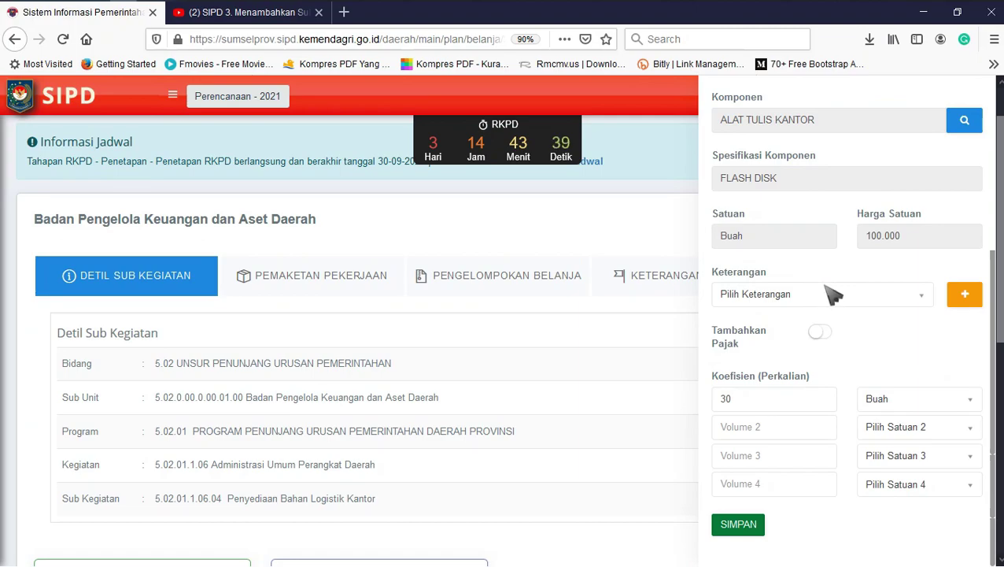
left_click(742, 525)
scroll(526, 403, "down", 10)
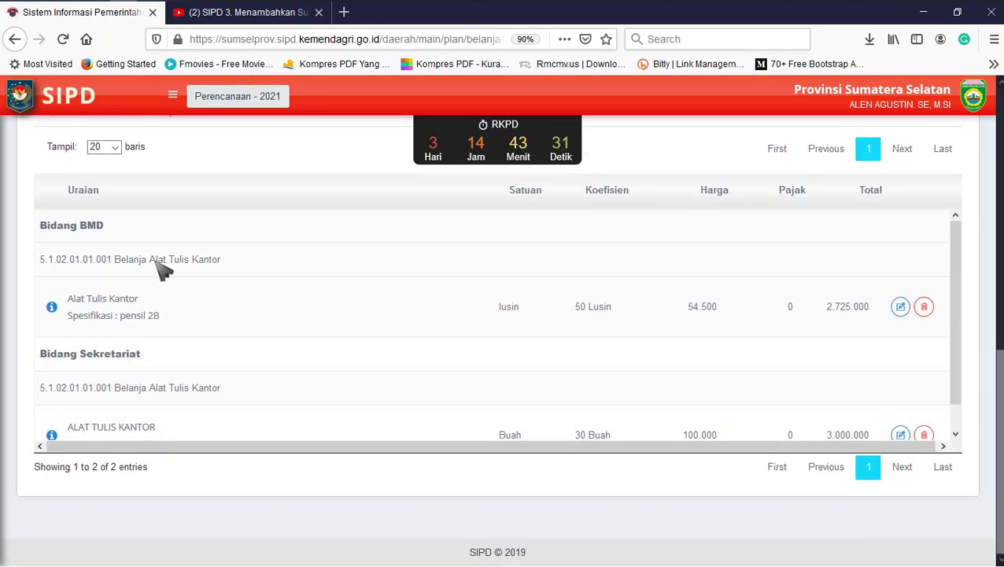
scroll(161, 269, "down", 1)
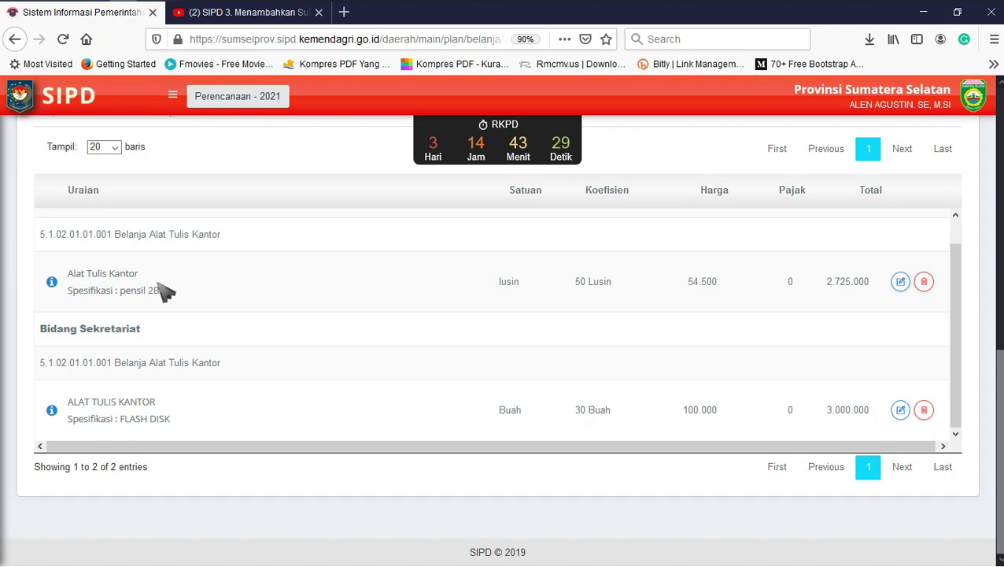
scroll(165, 291, "up", 1)
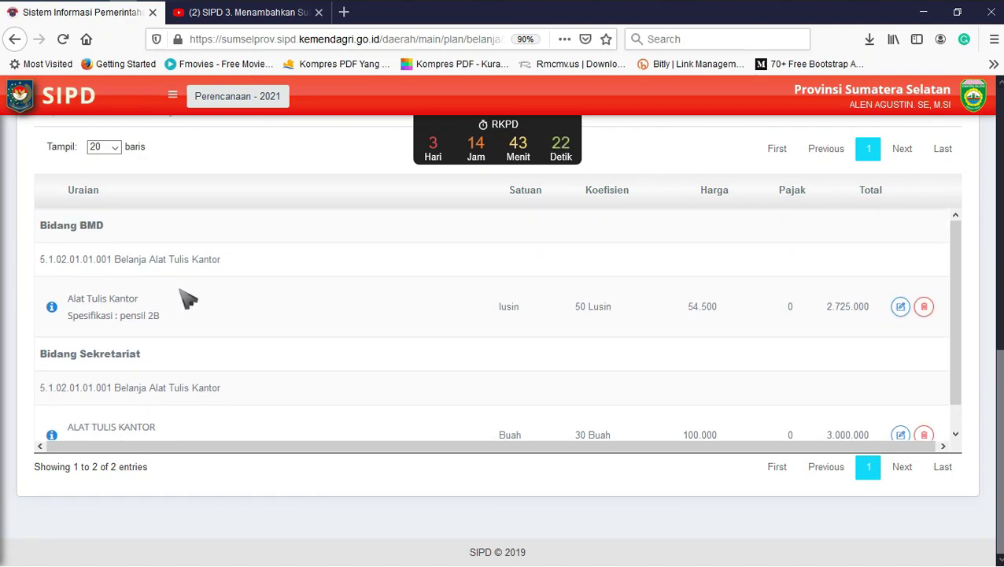
- Open the pensil 2B expense item for editing, review its fields and save it without changing any values
left_click(901, 307)
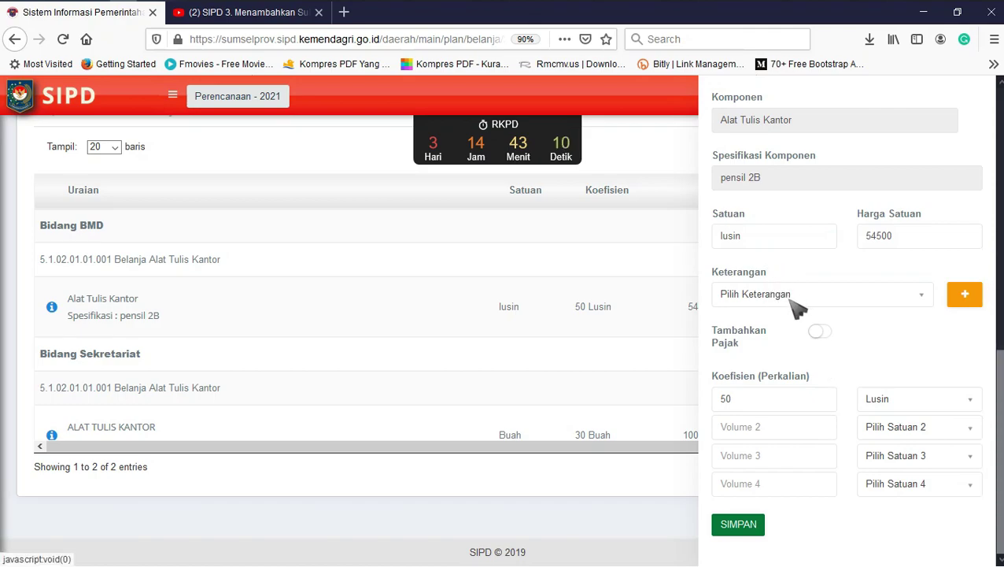
scroll(797, 306, "up", 4)
scroll(796, 309, "down", 2)
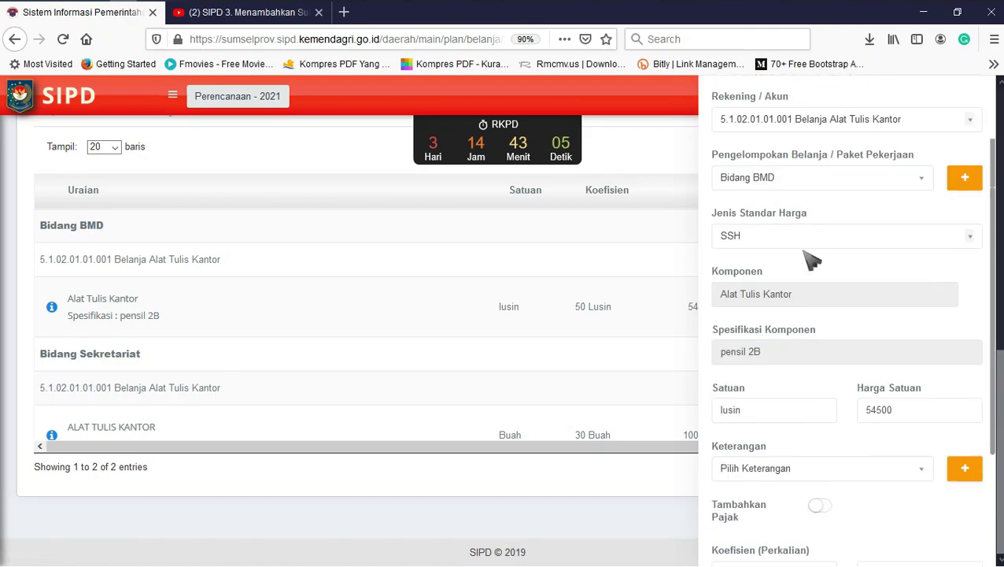
scroll(812, 259, "down", 4)
left_click(757, 527)
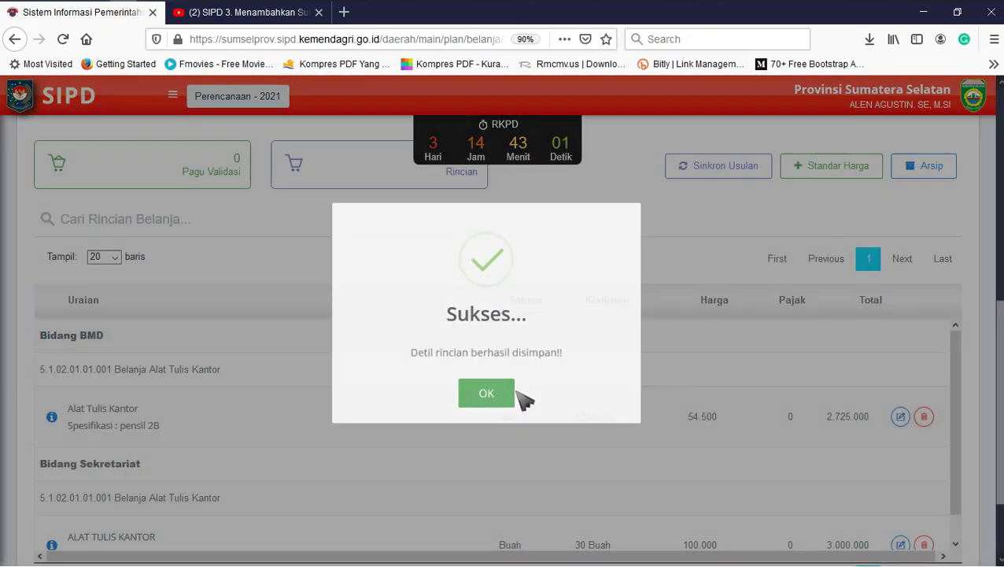
left_click(510, 395)
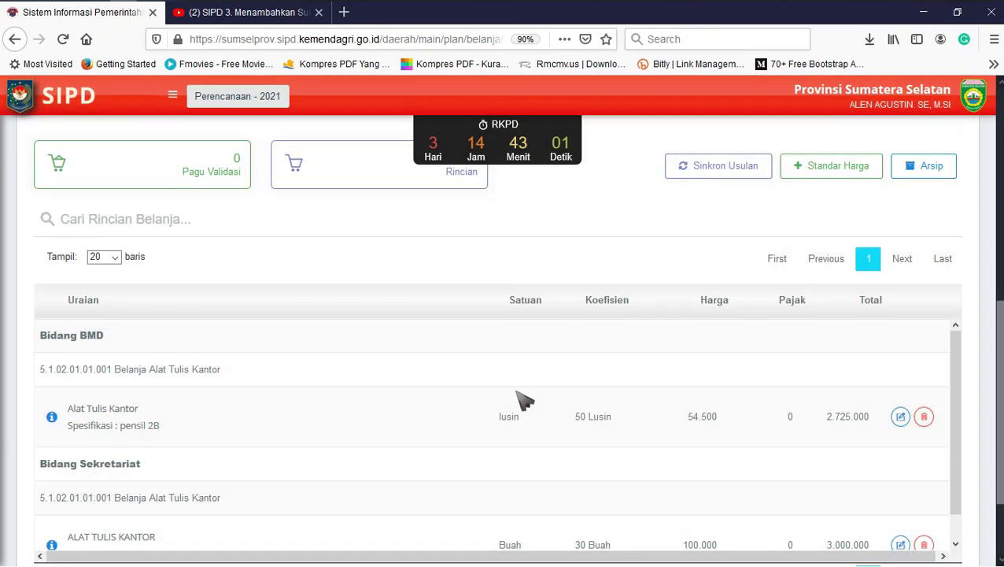
left_click(924, 416)
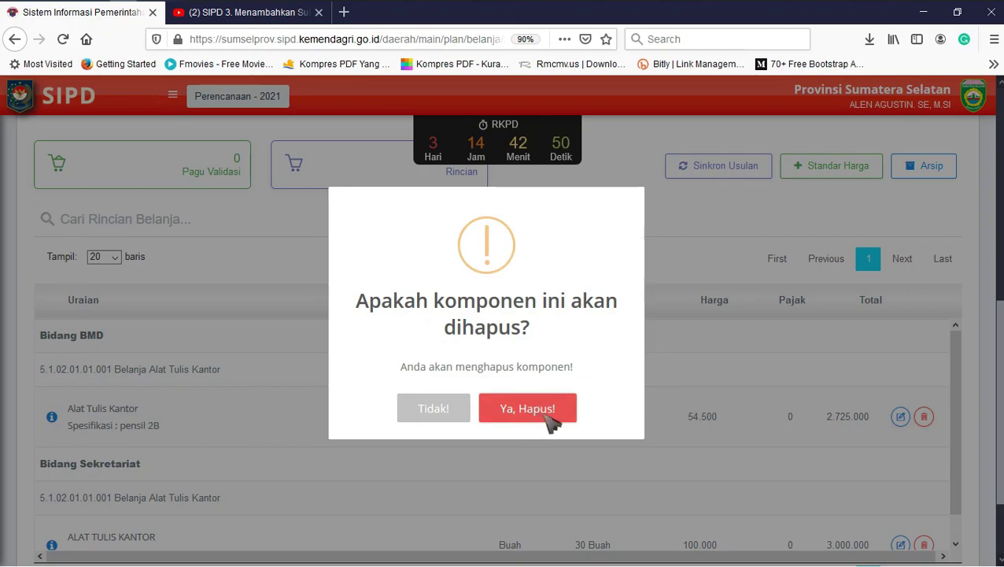
left_click(460, 408)
left_click(496, 395)
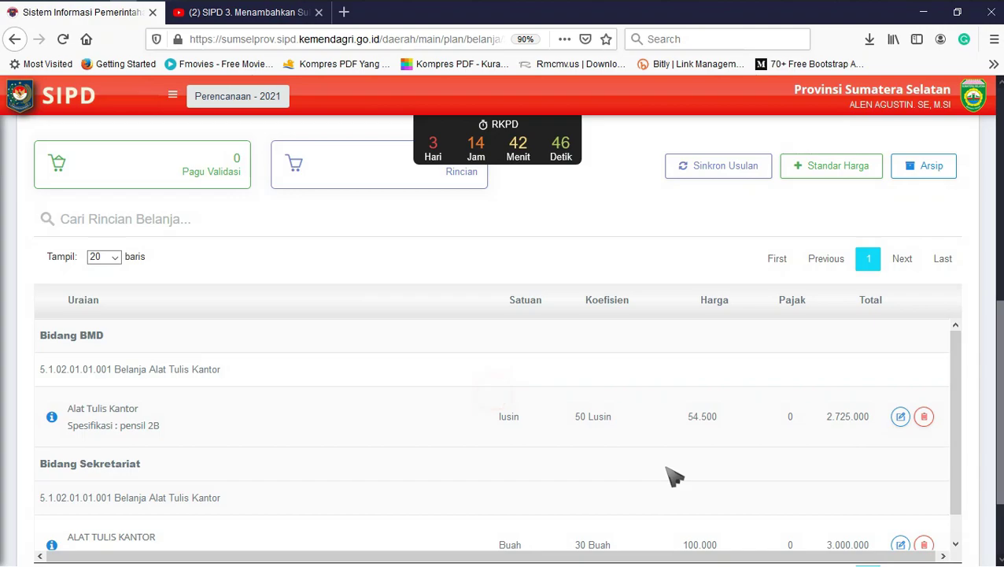
- Review the two expense groupings and return to the Kegiatan / Sub Kegiatan Belanja list
scroll(413, 429, "down", 1)
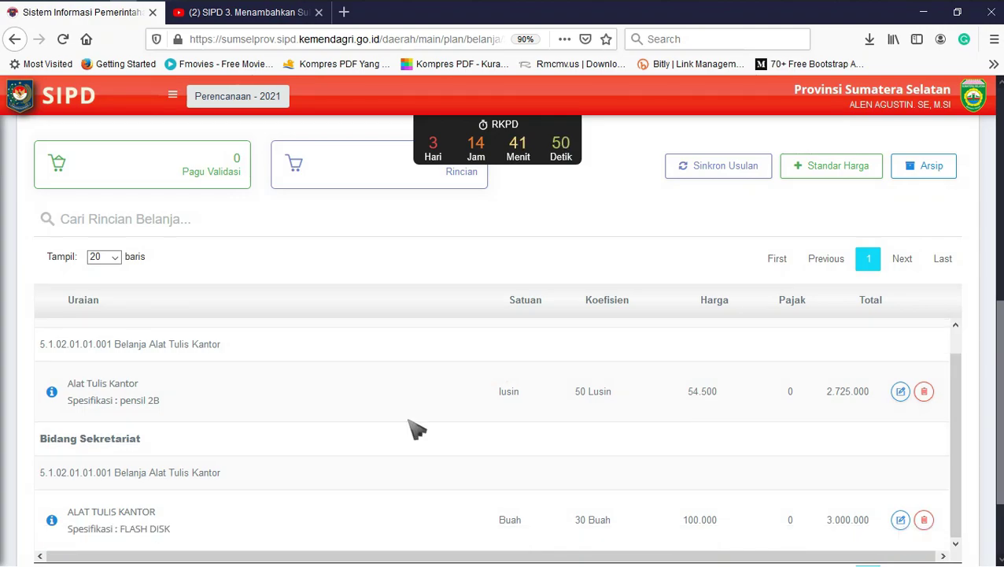
scroll(440, 448, "up", 1)
scroll(743, 421, "up", 3)
scroll(472, 453, "down", 3)
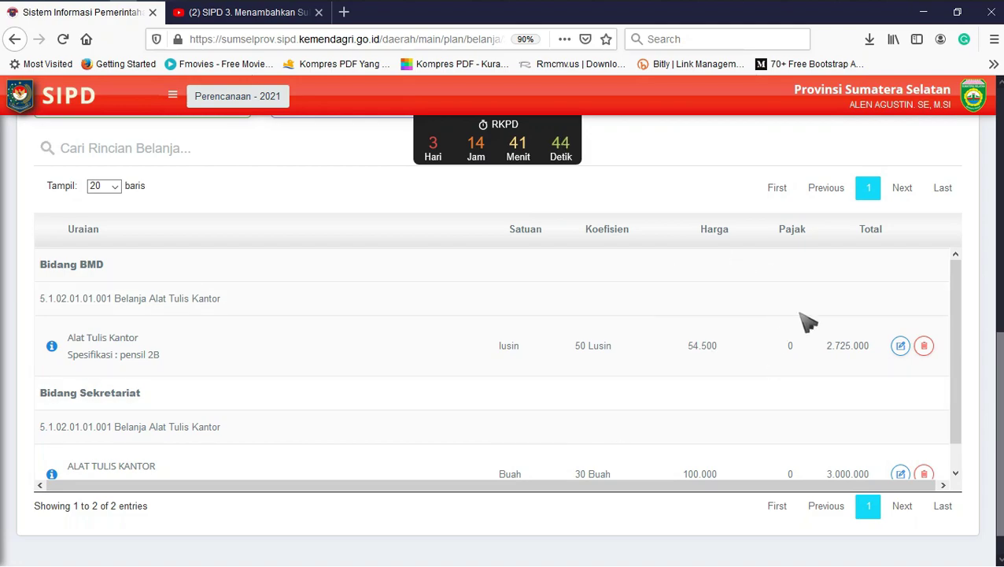
scroll(819, 344, "up", 10)
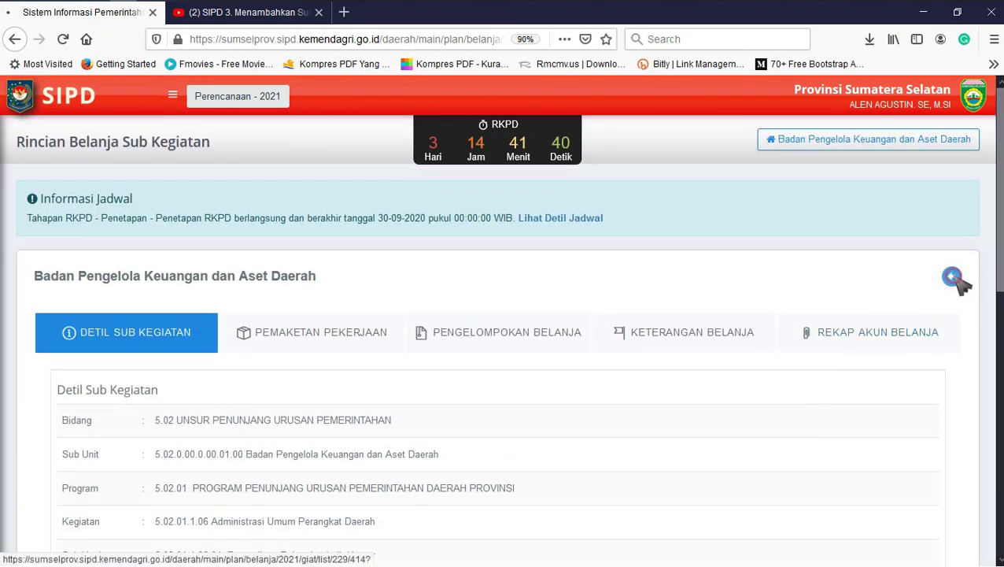
left_click(952, 277)
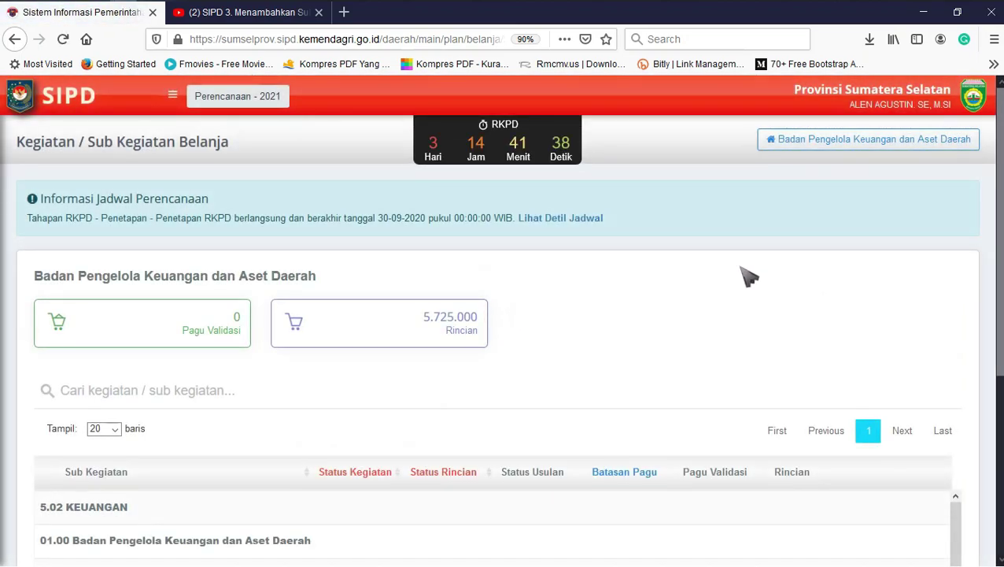
- Open the printable expense breakdown of sub kegiatan 5.02.01.1.06.04 Penyediaan Bahan Logistik Kantor and cancel printing
scroll(724, 264, "down", 3)
scroll(712, 248, "down", 5)
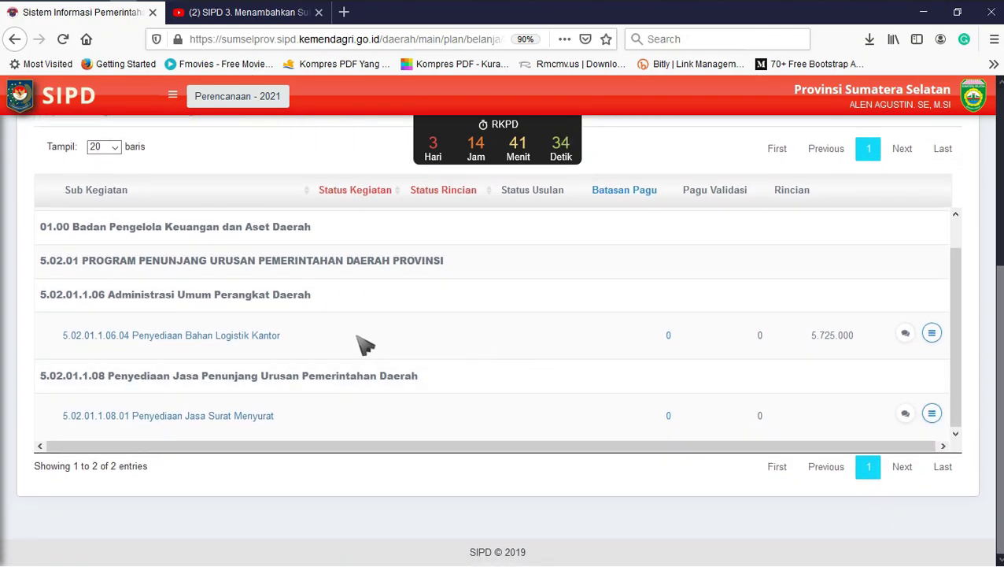
left_click_drag(310, 340, 102, 343)
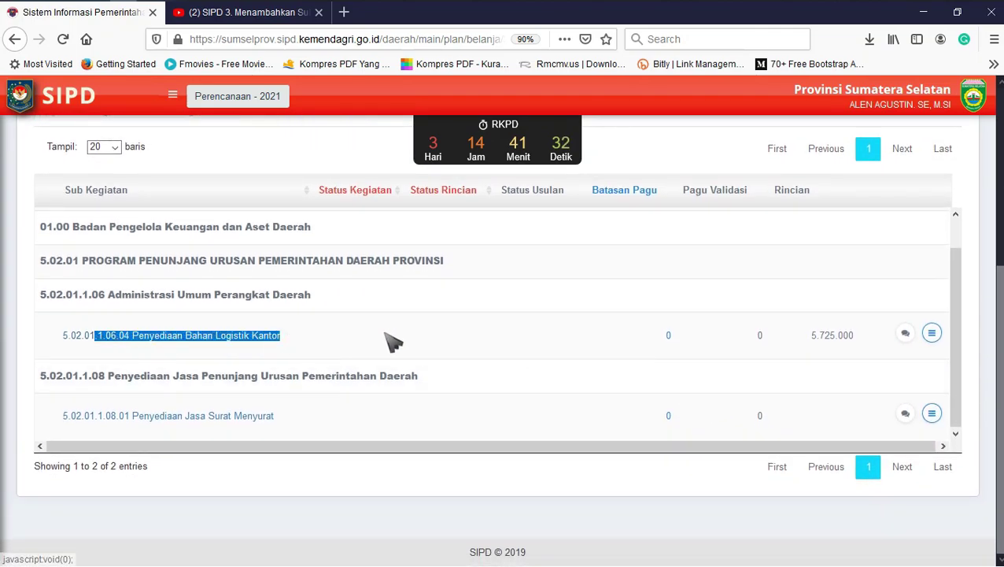
left_click(932, 334)
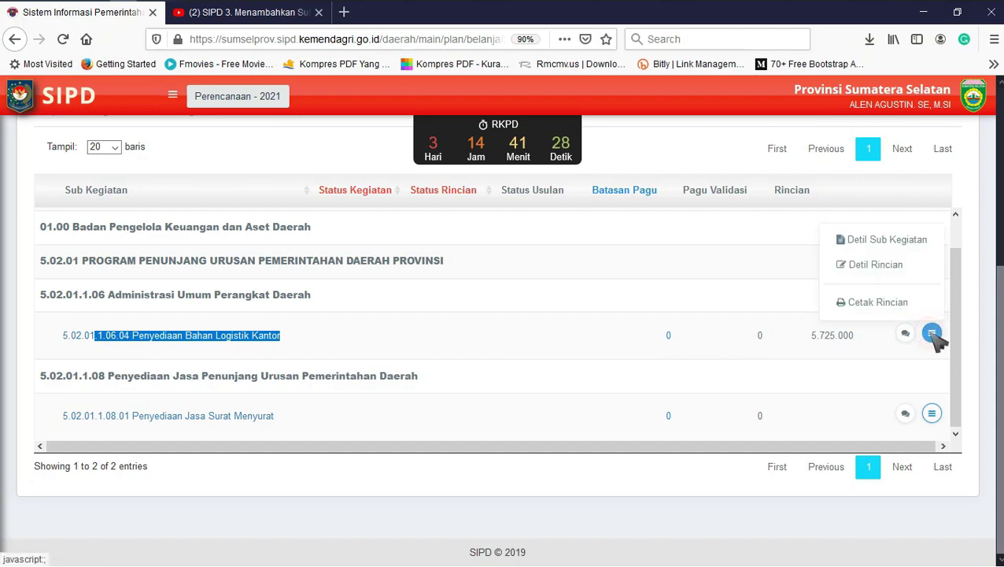
left_click(899, 302)
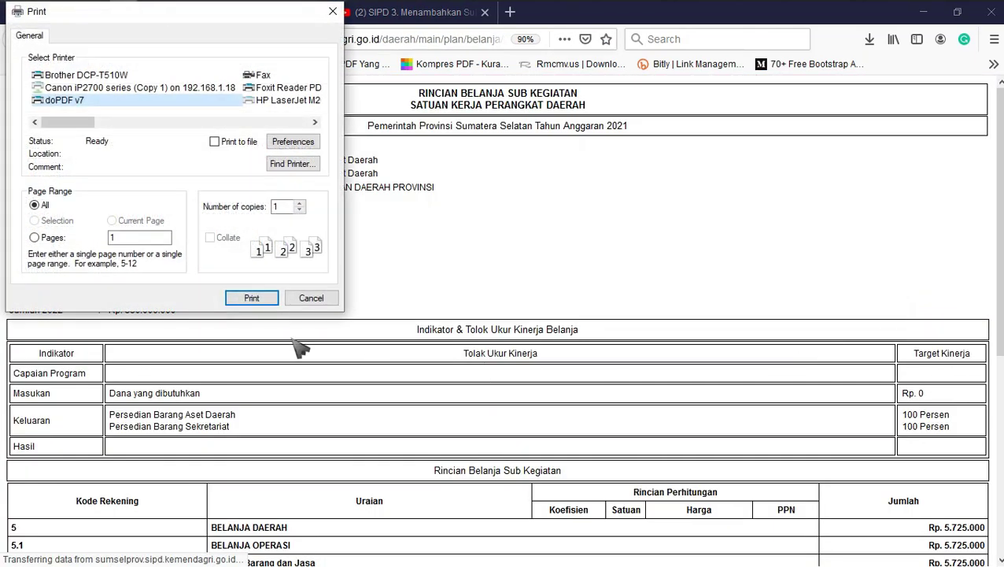
left_click(313, 299)
- Examine the report's expense breakdown for Bidang BMD and Bidang Sekretariat, the empty keterangan line and the BELANJA DAERAH amount
scroll(285, 381, "down", 2)
scroll(283, 386, "up", 2)
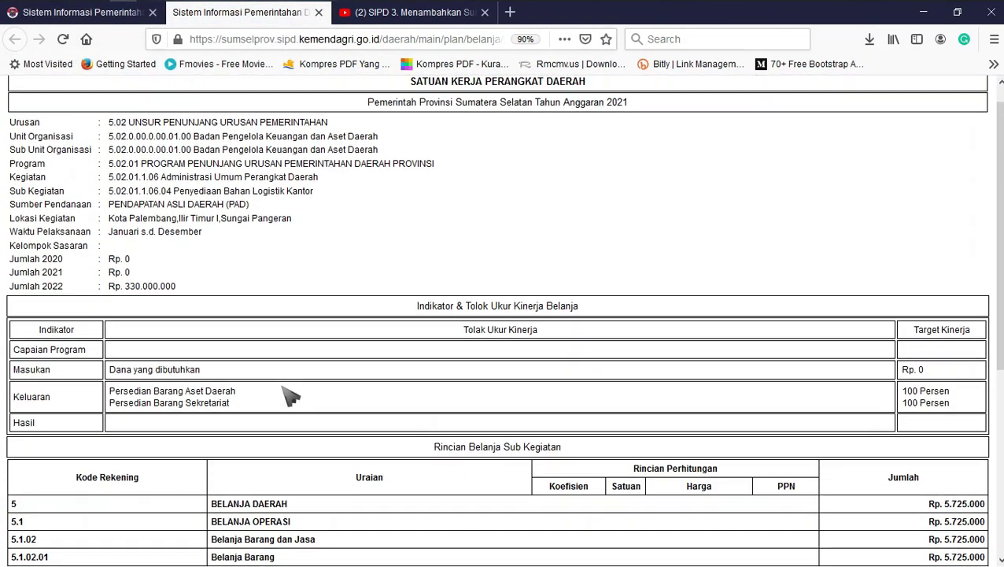
scroll(291, 394, "down", 5)
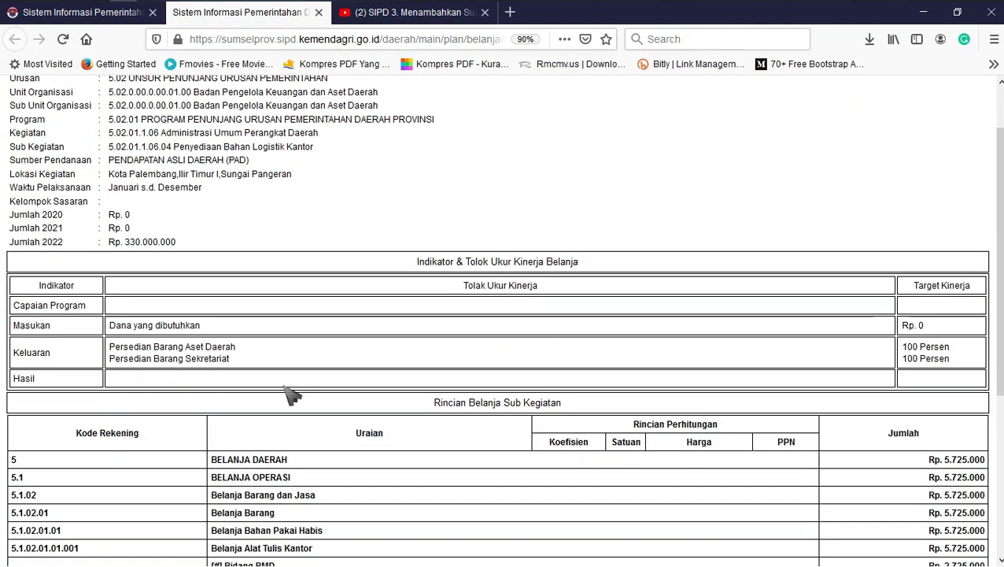
scroll(295, 393, "down", 1)
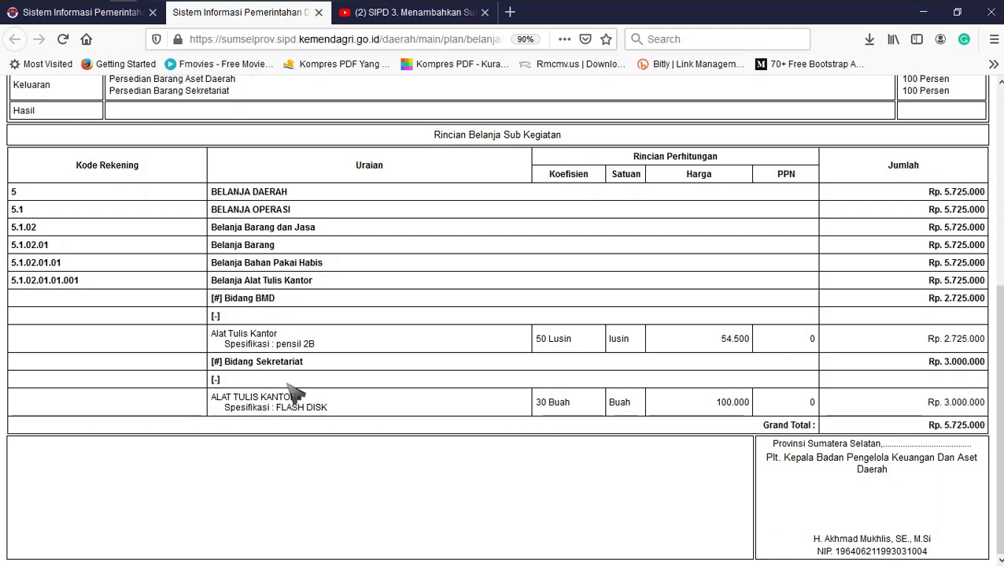
left_click_drag(282, 301, 214, 310)
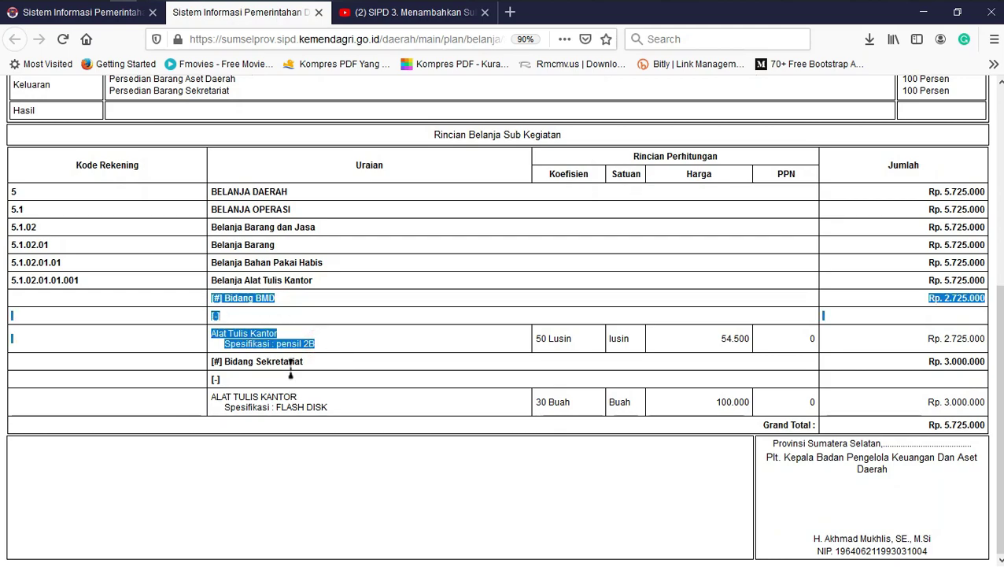
left_click_drag(347, 404, 221, 359)
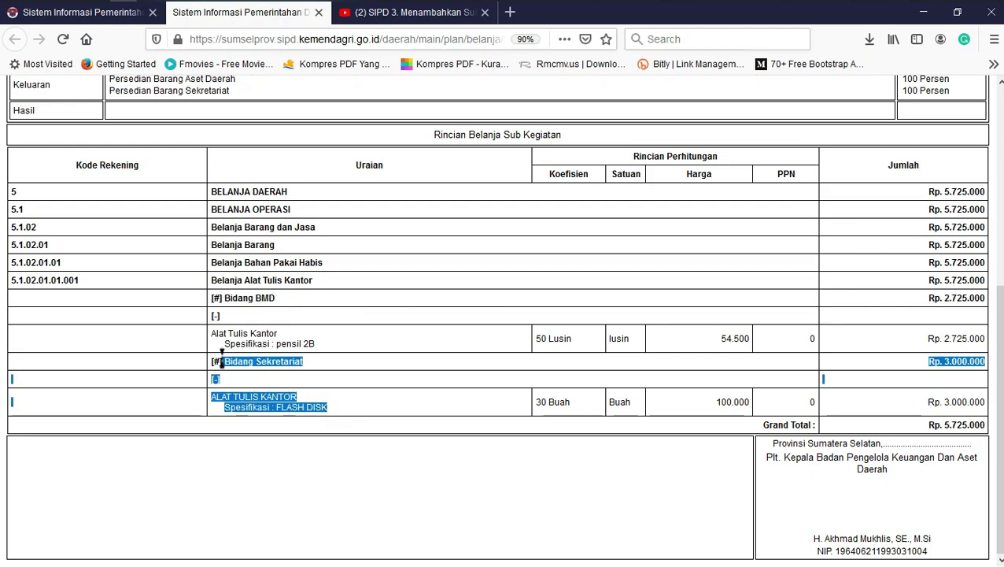
left_click_drag(219, 316, 211, 316)
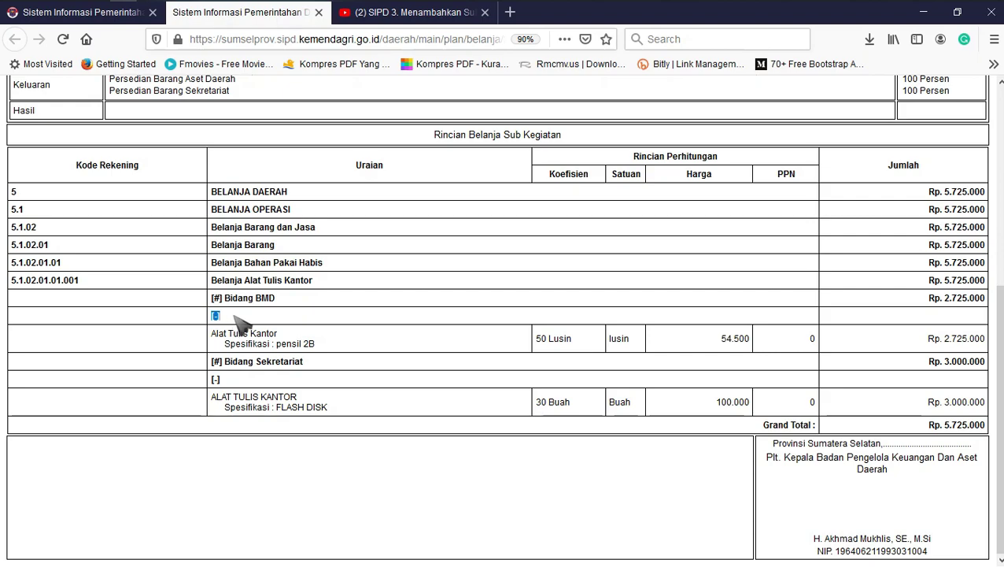
left_click(224, 317)
left_click_drag(944, 192, 963, 195)
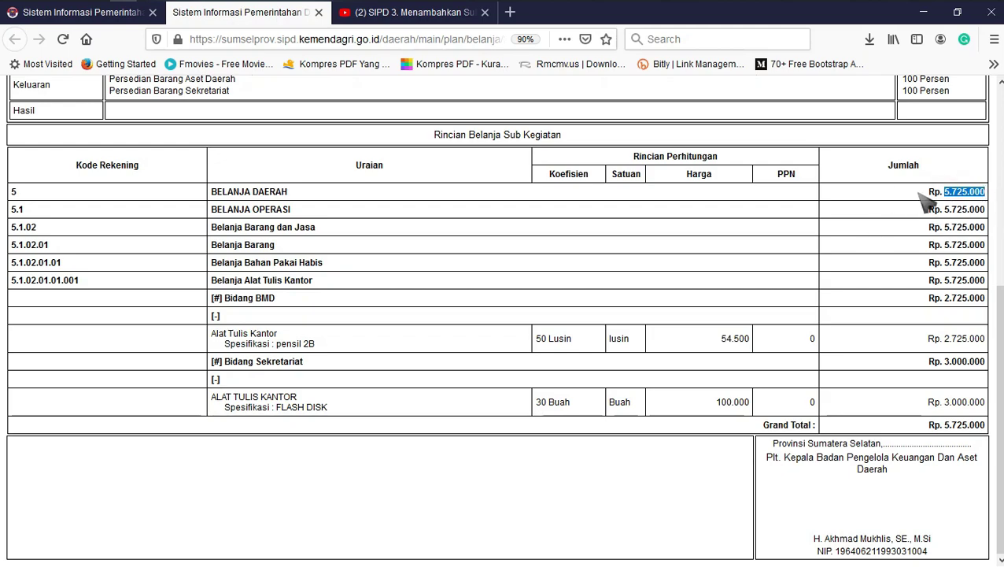
- Examine the report's Jumlah 2021 amount and the Capaian Program and Hasil indicator rows
scroll(922, 208, "up", 5)
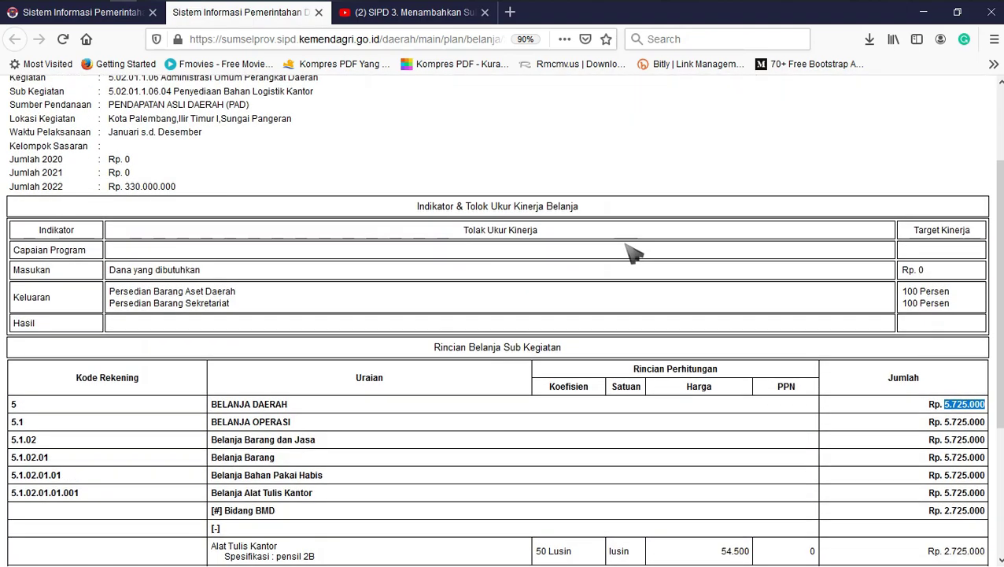
left_click_drag(66, 172, 32, 175)
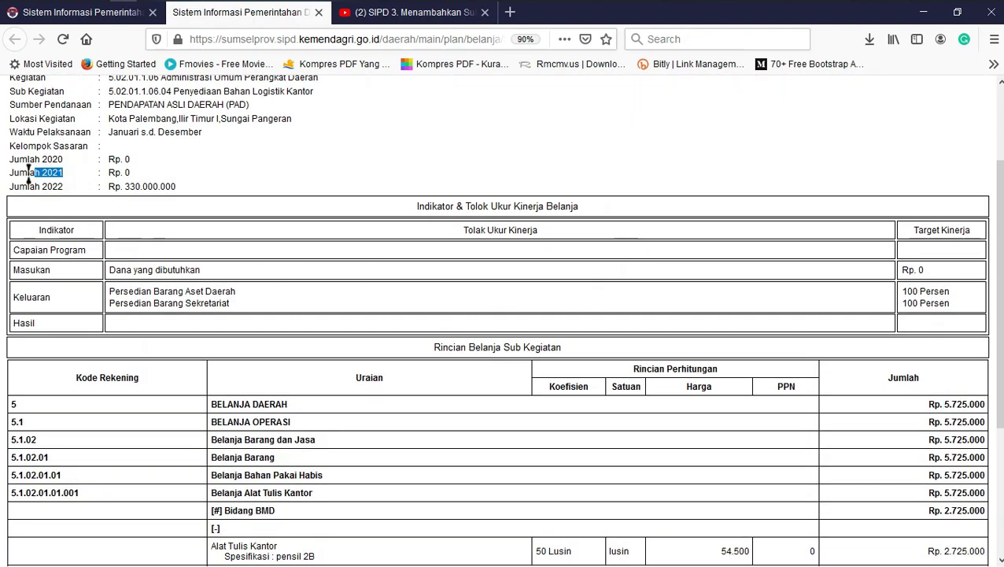
double_click(128, 172)
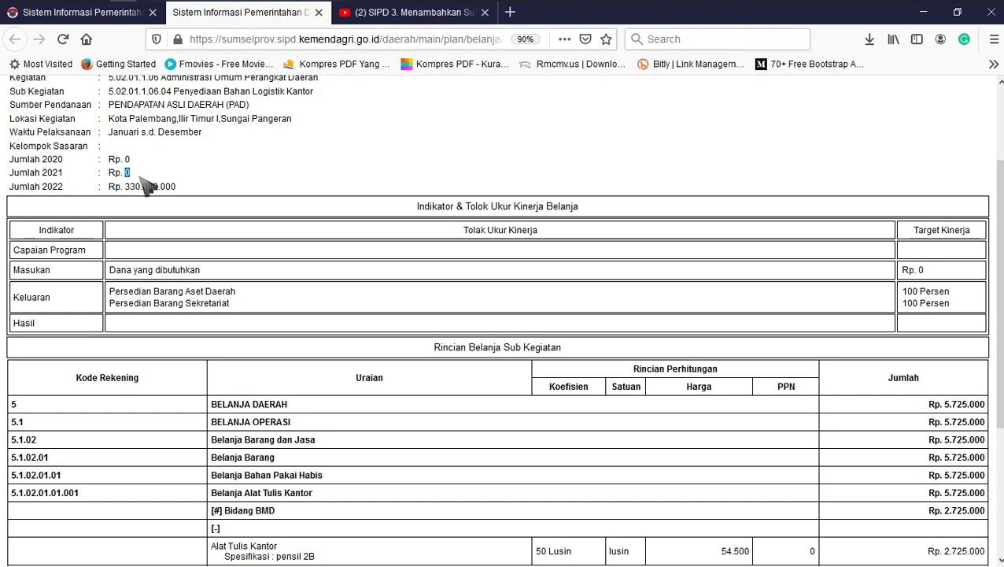
left_click_drag(91, 250, 36, 249)
double_click(34, 322)
left_click(120, 249)
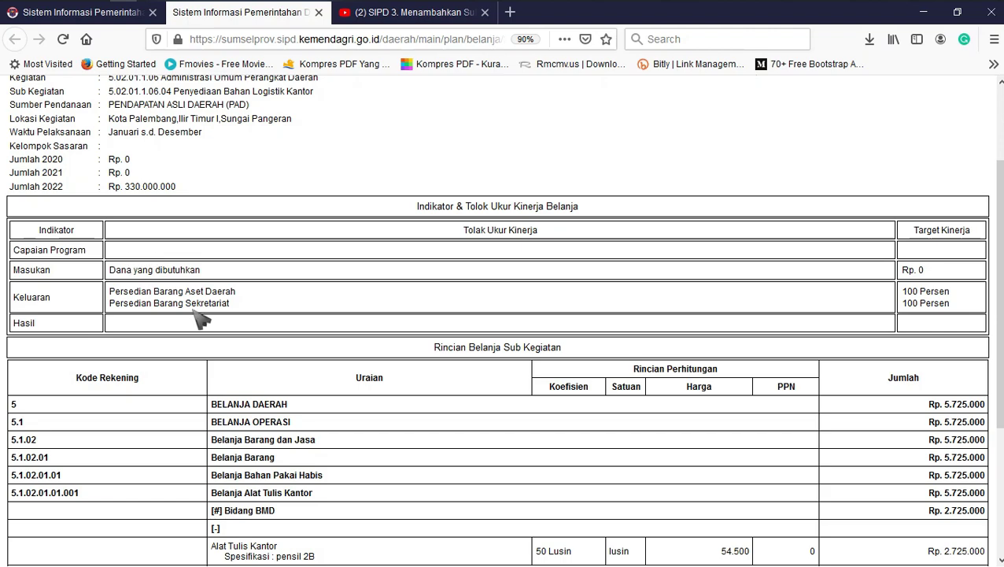
- Close the report and open the expense details of sub kegiatan 5.02.01.1.08.01 Penyediaan Jasa Surat Menyurat
left_click(319, 12)
left_click(293, 478)
left_click_drag(288, 483, 59, 494)
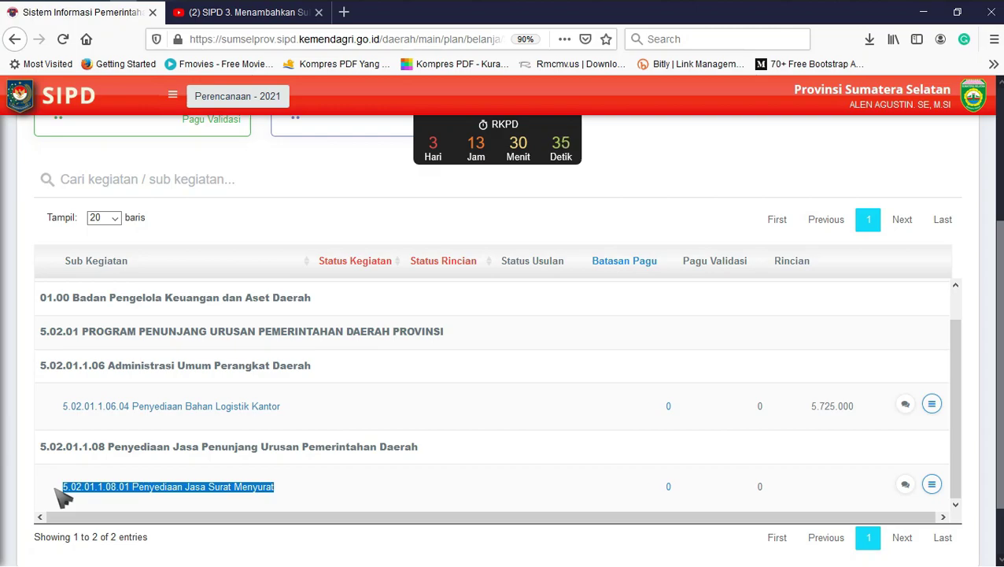
left_click(466, 480)
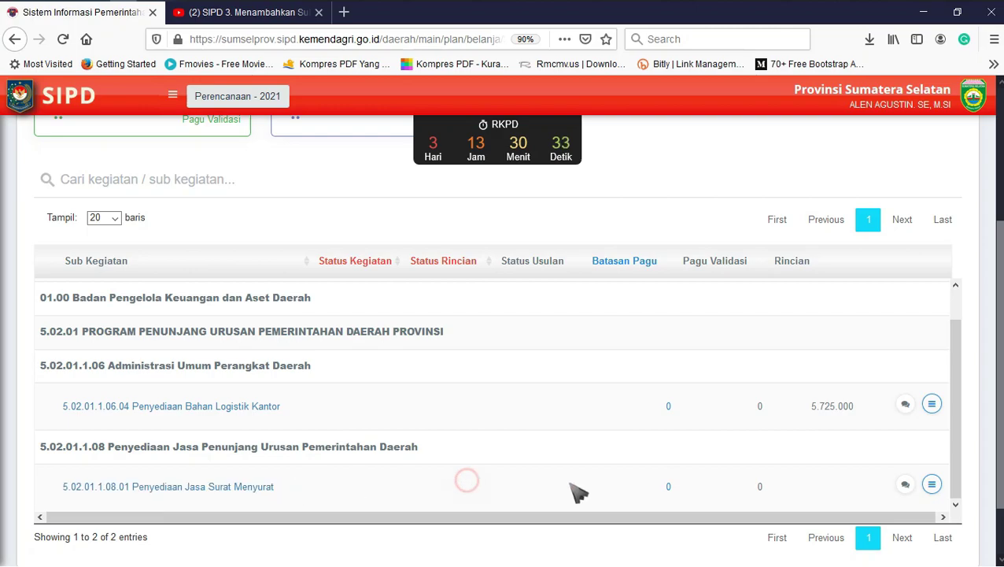
left_click(934, 484)
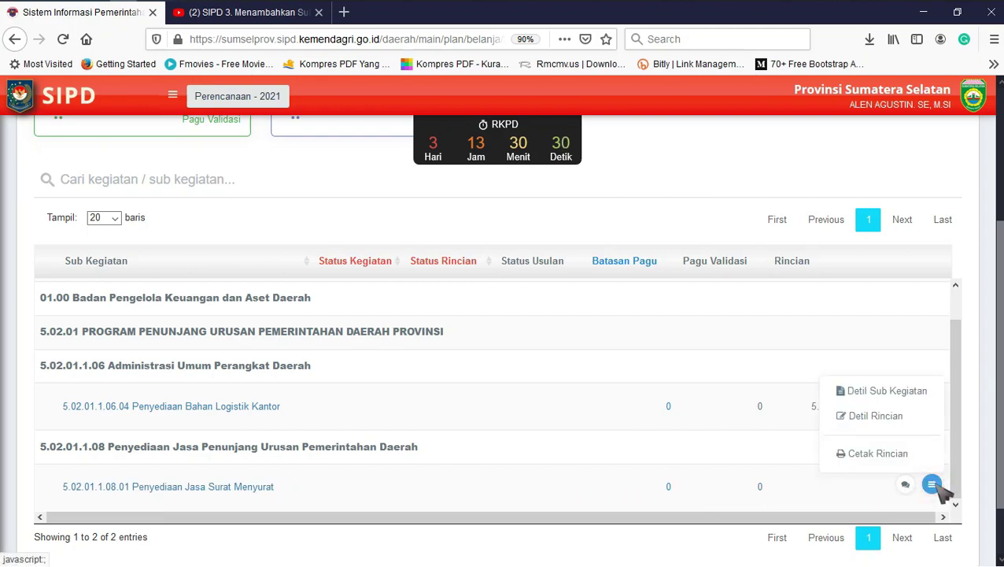
left_click(906, 419)
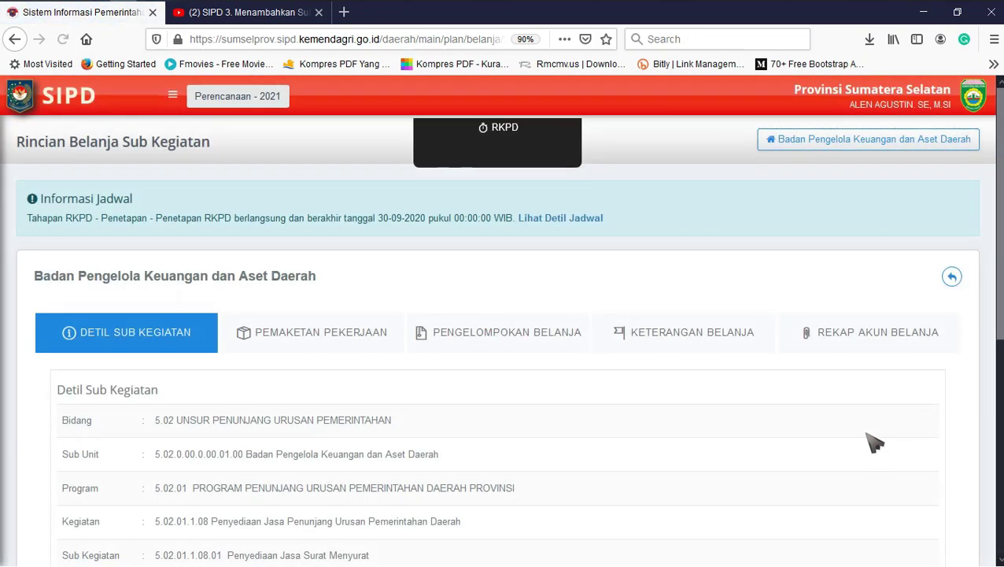
- Start a new expense item for Penyediaan Jasa Surat Menyurat and set Jenis Belanja to Belanja Barang Jasa dan Modal
scroll(444, 419, "down", 4)
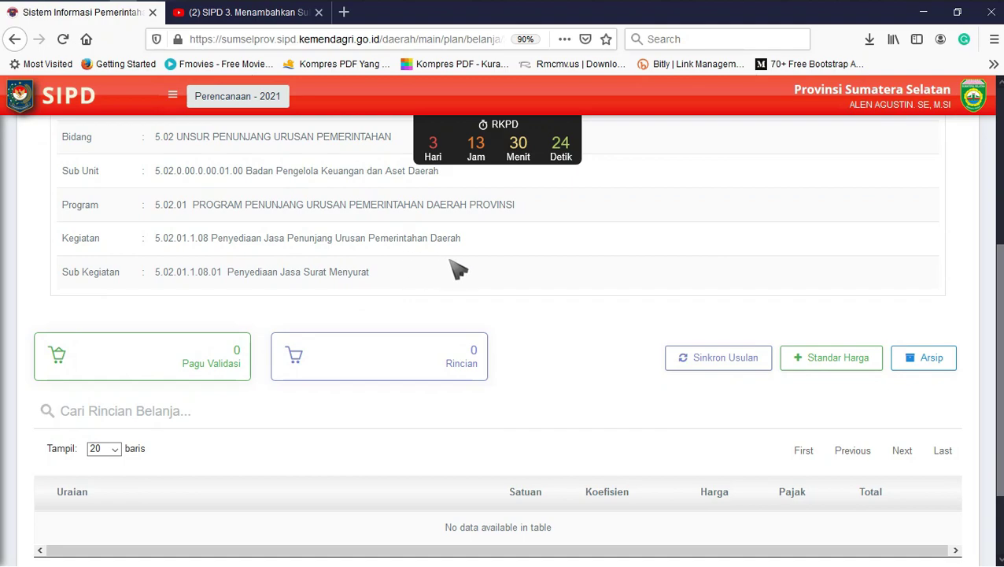
left_click(846, 363)
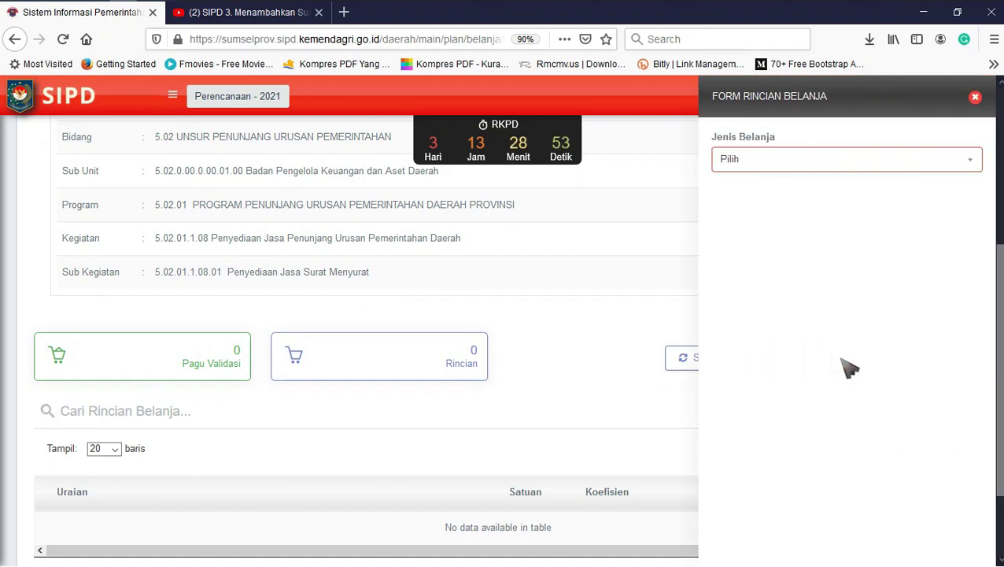
left_click(868, 161)
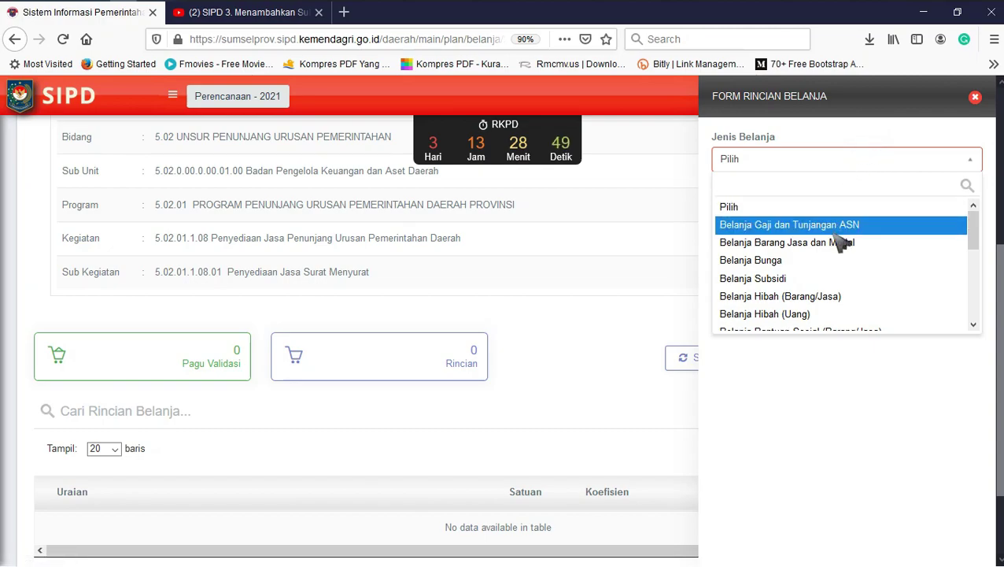
scroll(840, 252, "down", 4)
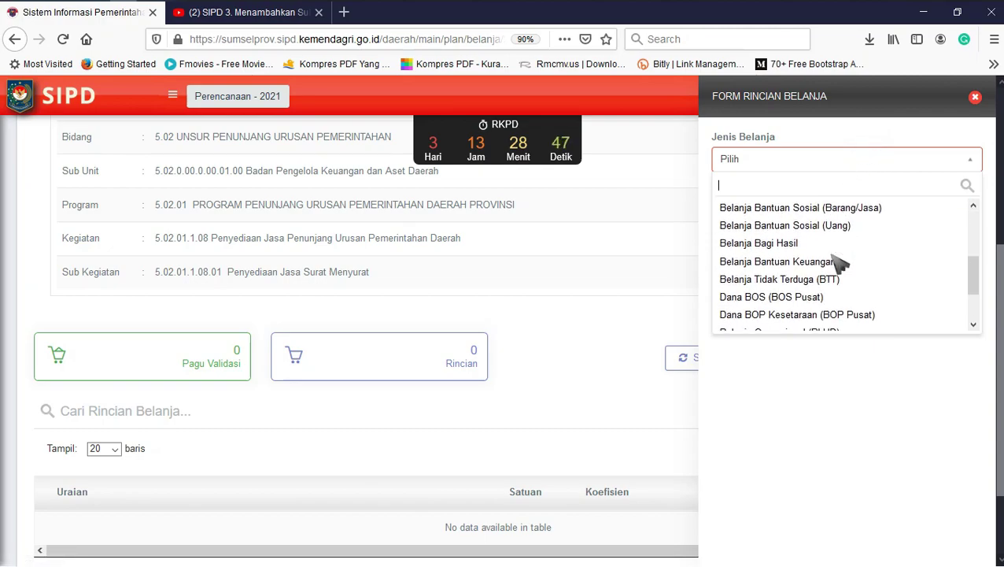
scroll(840, 268, "down", 1)
scroll(836, 299, "up", 3)
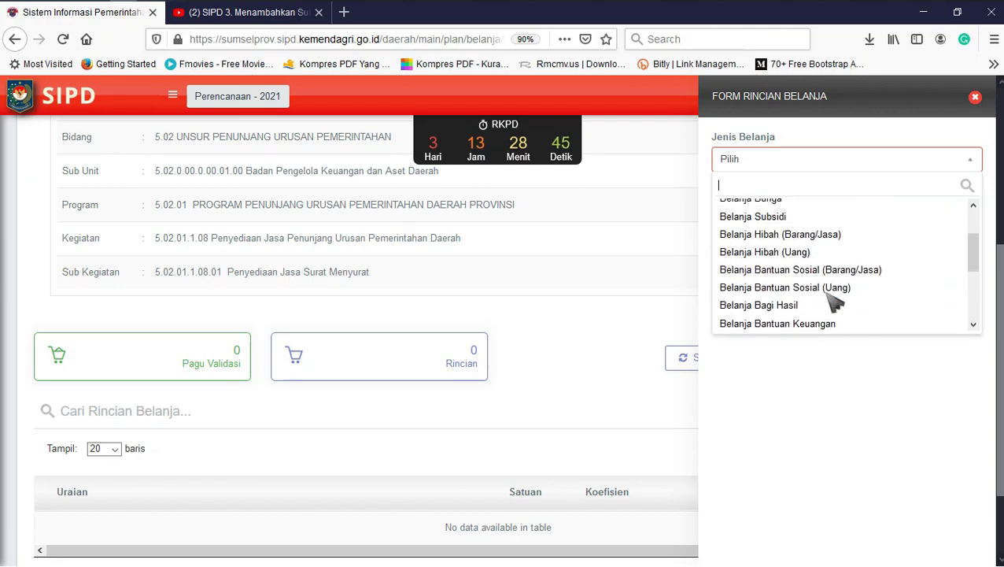
scroll(838, 293, "up", 3)
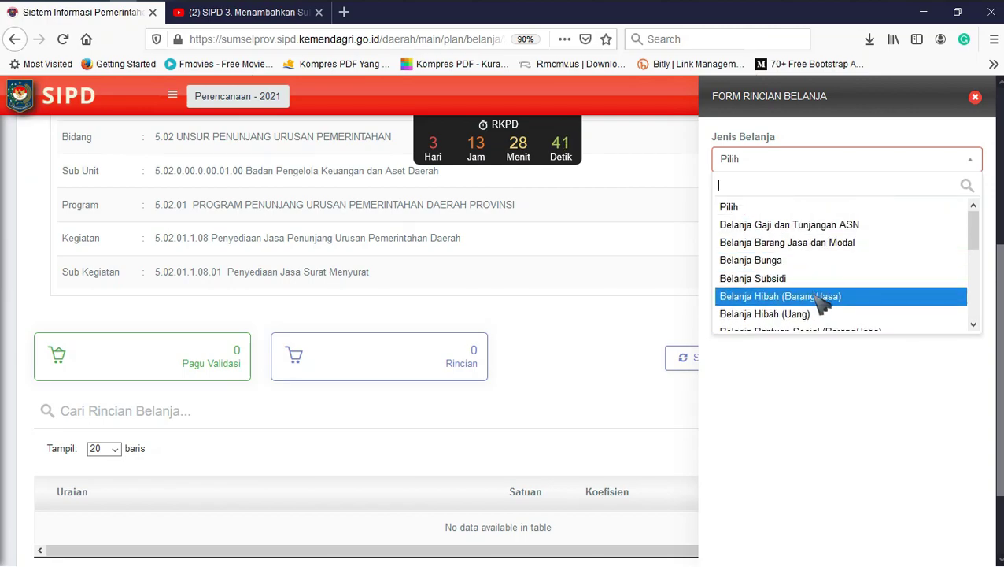
scroll(822, 313, "down", 2)
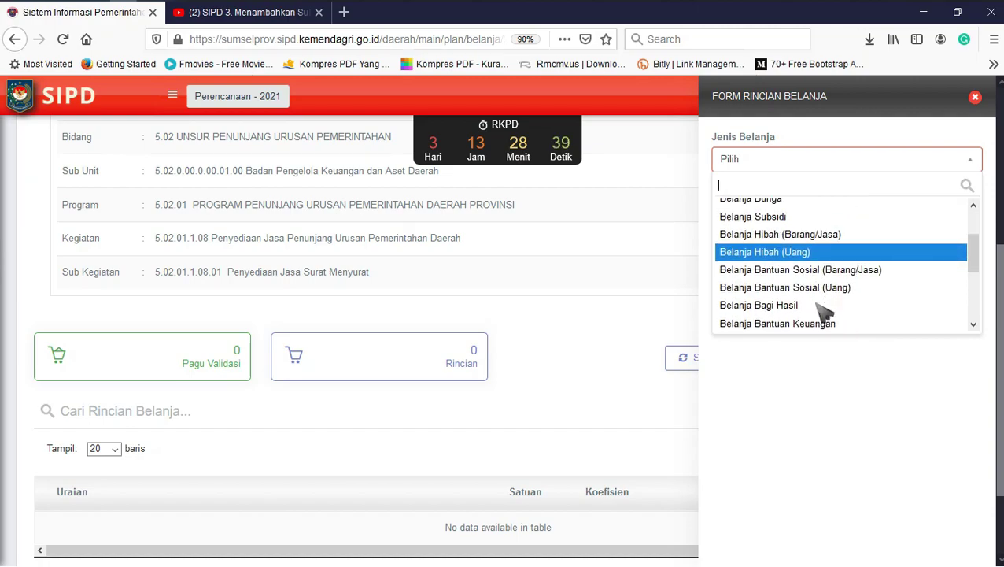
scroll(822, 313, "up", 2)
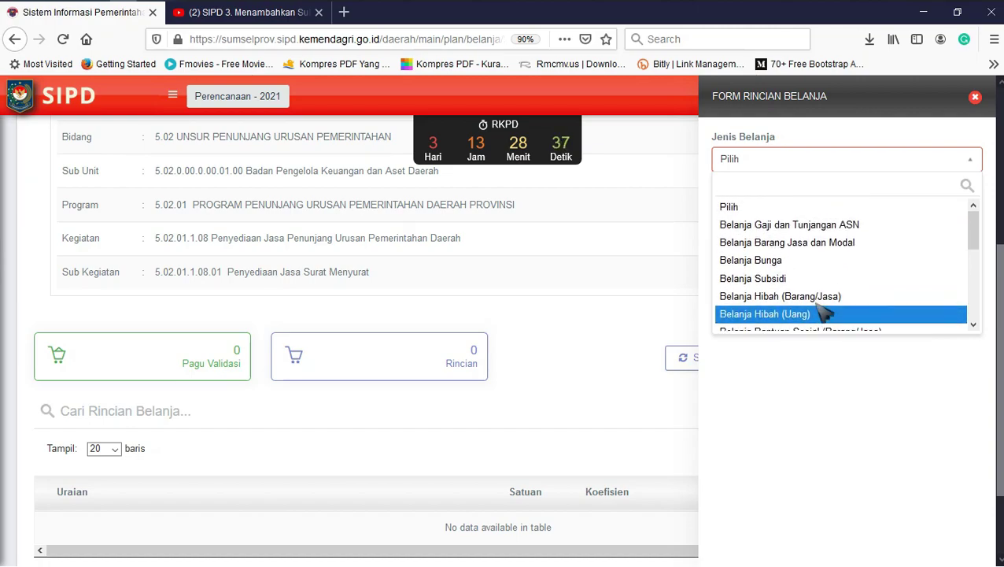
left_click(857, 251)
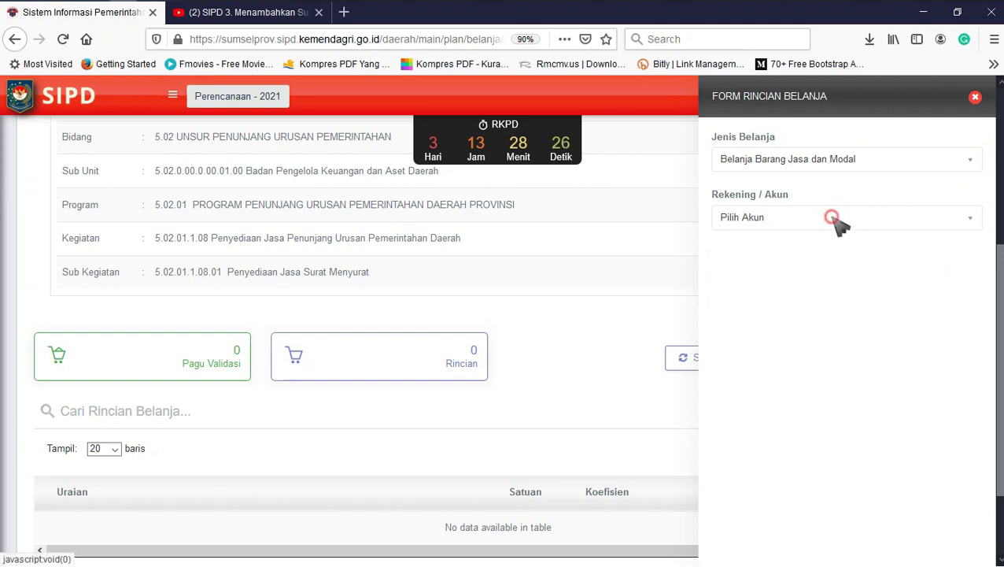
- Set the item's Rekening / Akun to 5.1.02.01.01.004 Belanja Perangko, Materai, dan Benda Pos Lainnya
left_click(832, 218)
scroll(848, 347, "down", 2)
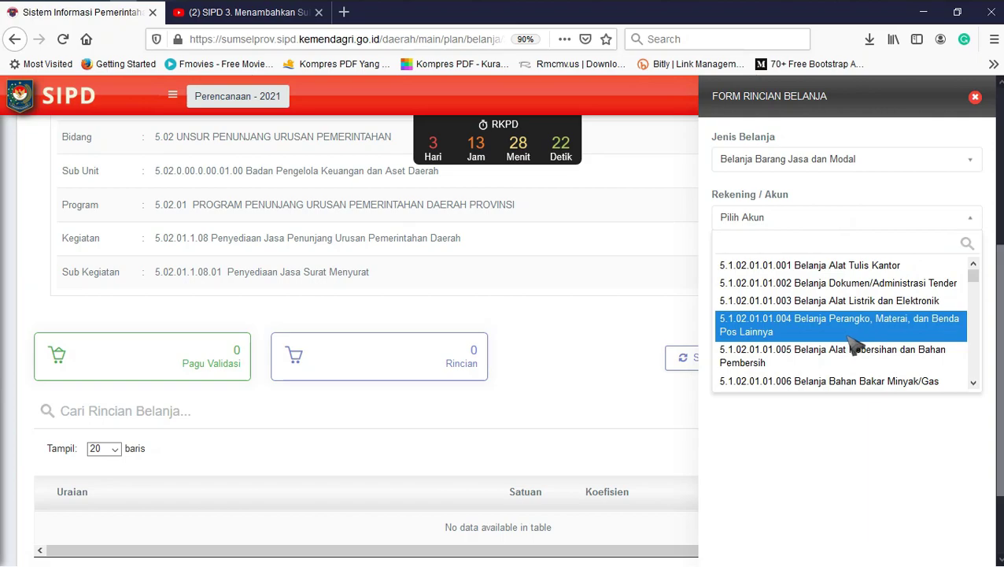
scroll(857, 343, "down", 3)
scroll(862, 335, "up", 5)
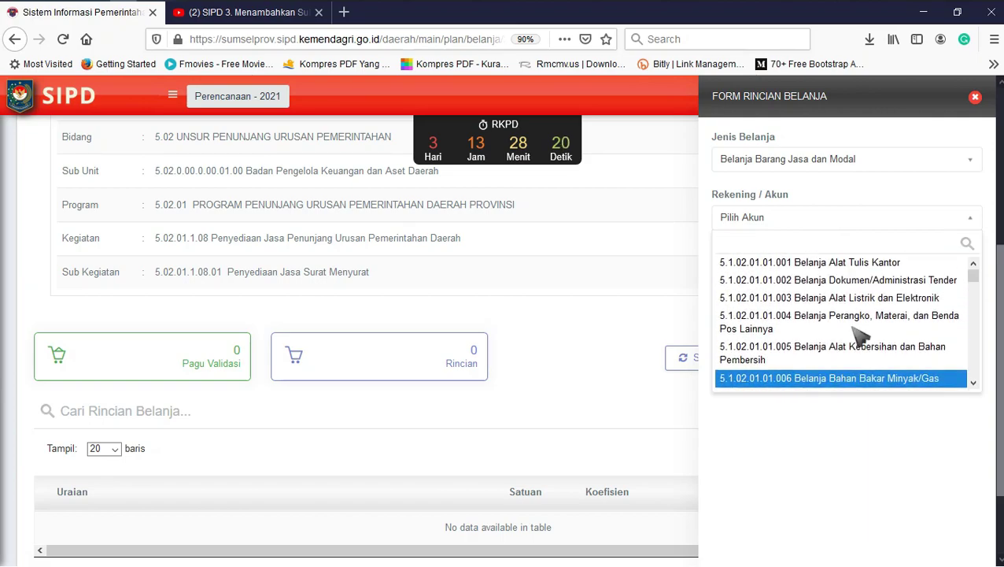
scroll(856, 352, "down", 2)
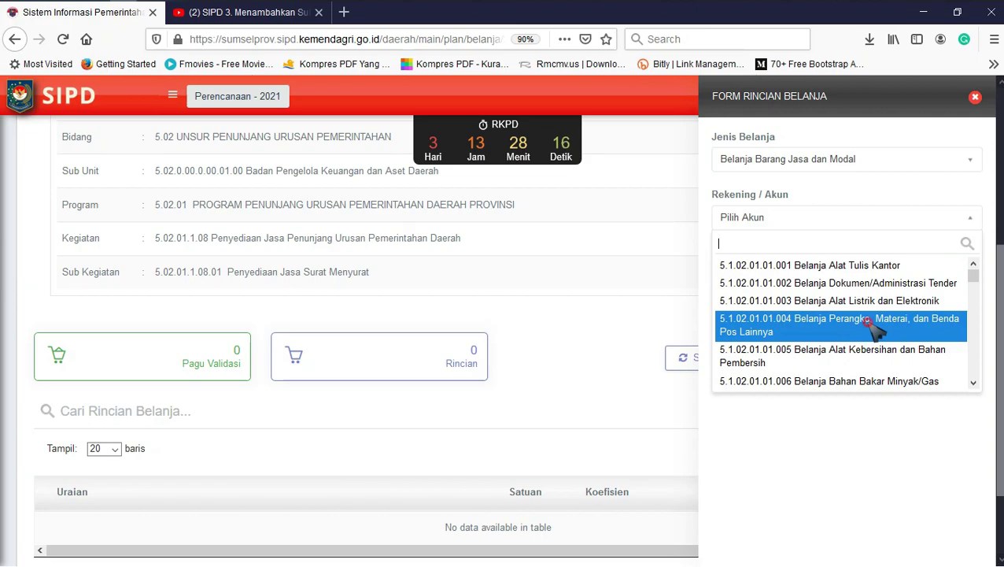
left_click(872, 326)
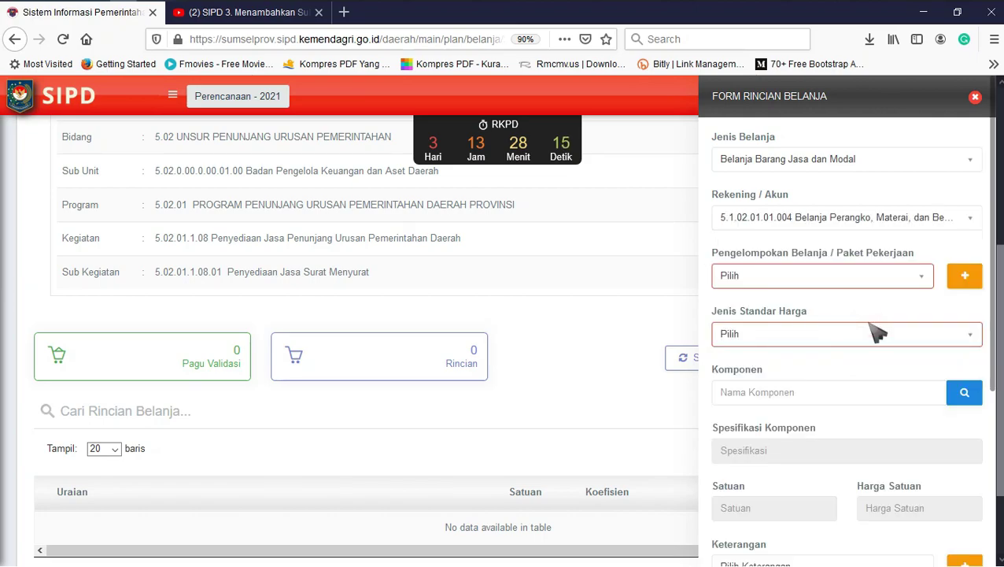
- Leave Pengelompokan Belanja / Paket Pekerjaan at Pilih and set Jenis Standar Harga to SSH
left_click(881, 284)
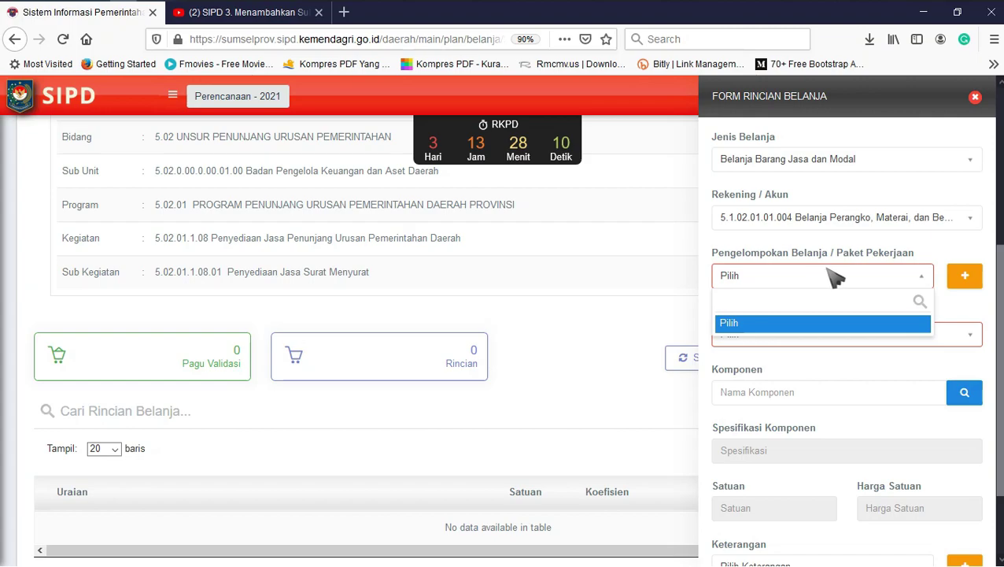
left_click(859, 273)
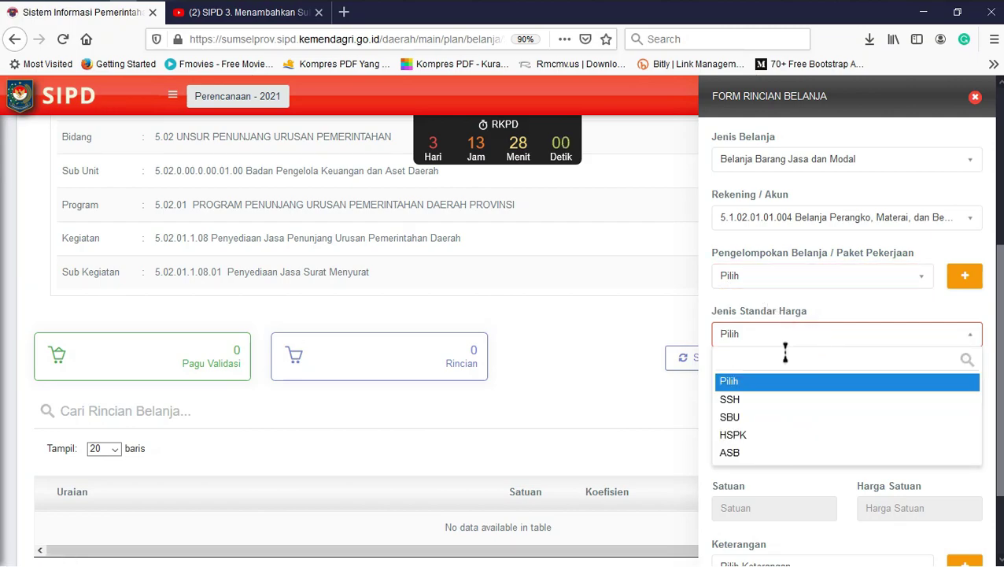
left_click(788, 401)
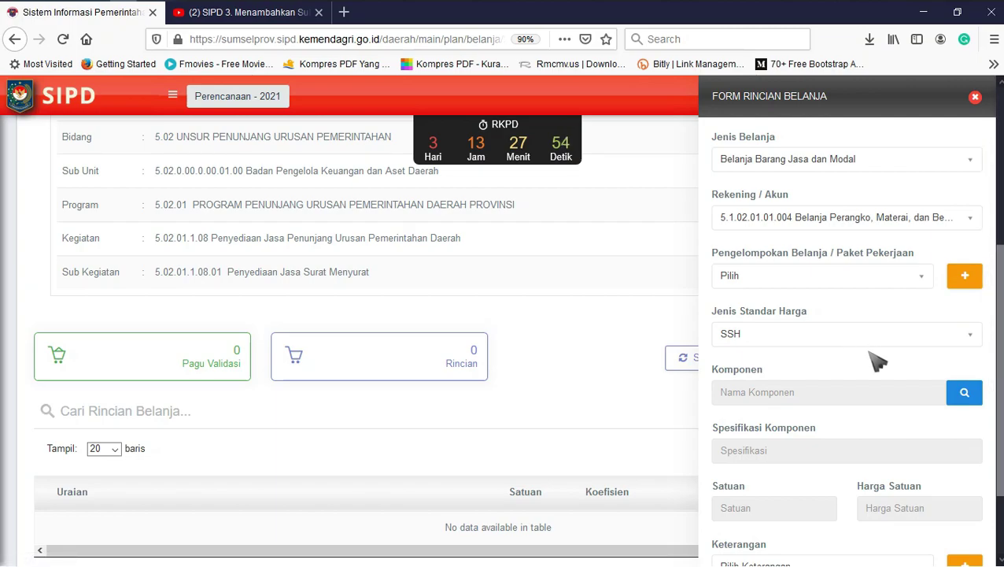
- Choose materai 3000 from the standard price data as the item's Komponen
left_click(959, 391)
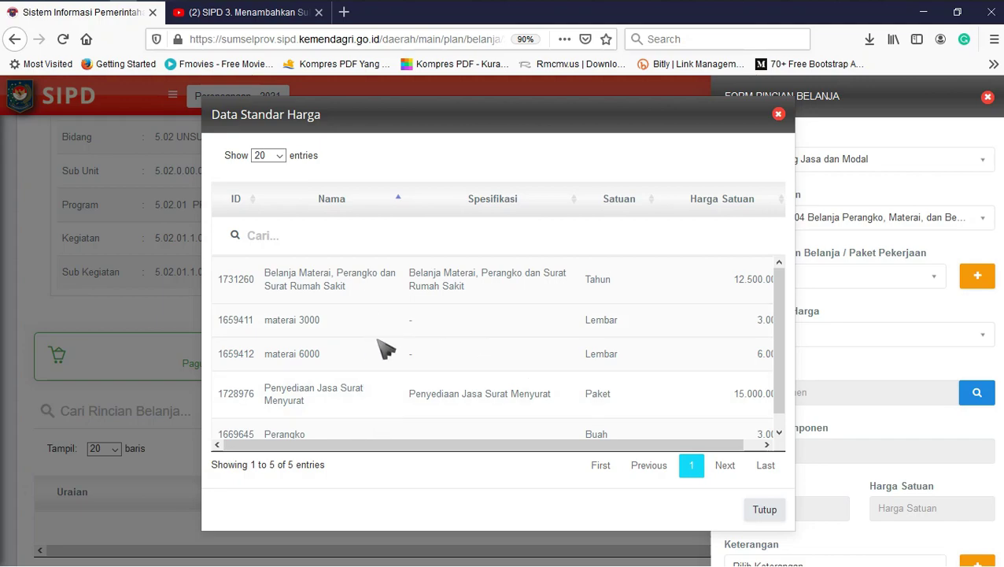
scroll(390, 380, "down", 1)
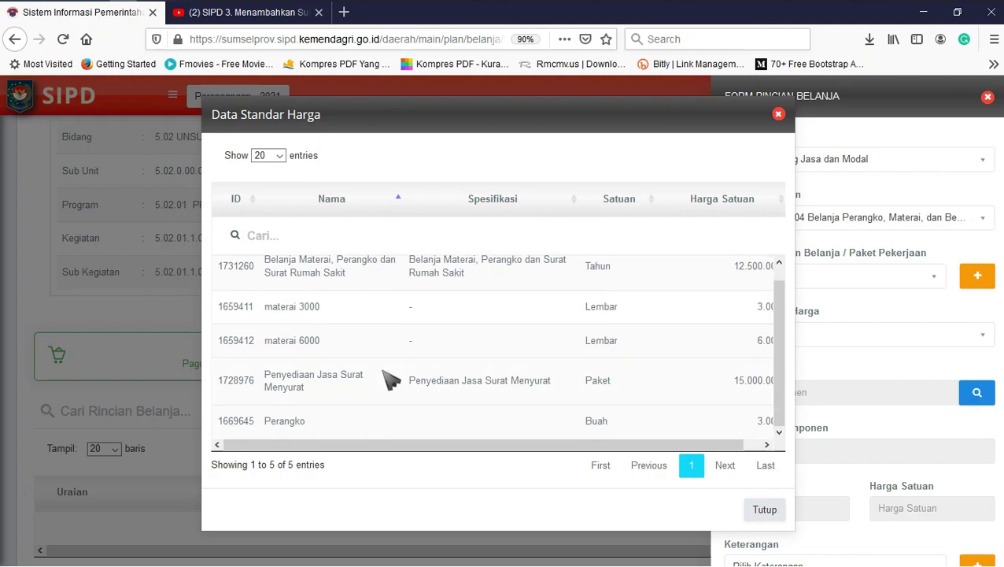
scroll(391, 380, "up", 1)
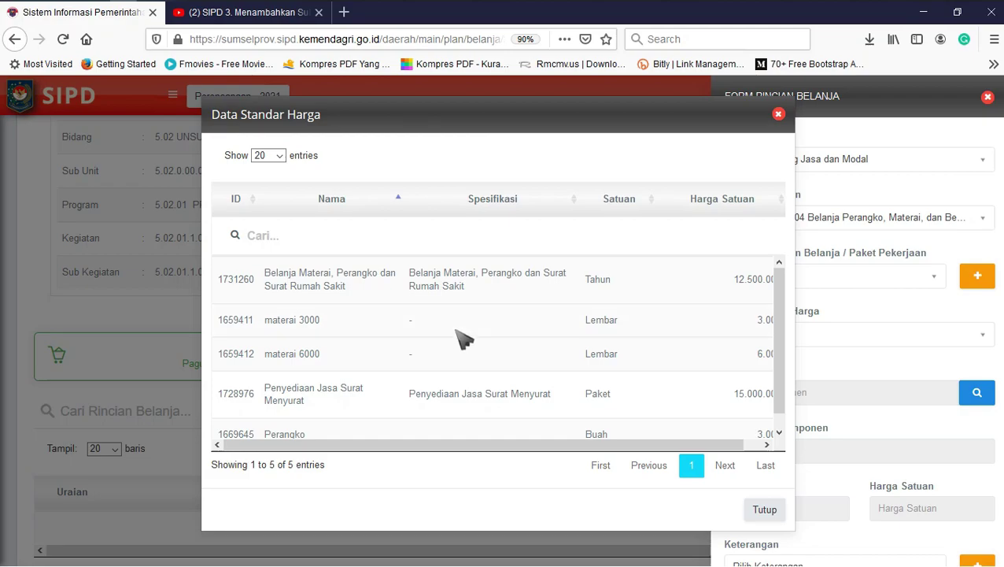
left_click_drag(508, 452, 556, 450)
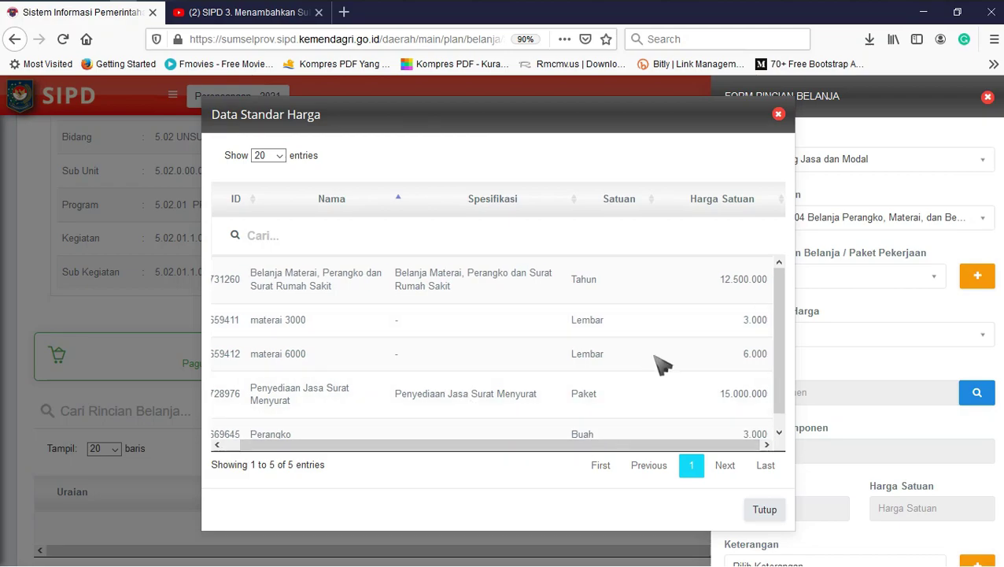
left_click(594, 321)
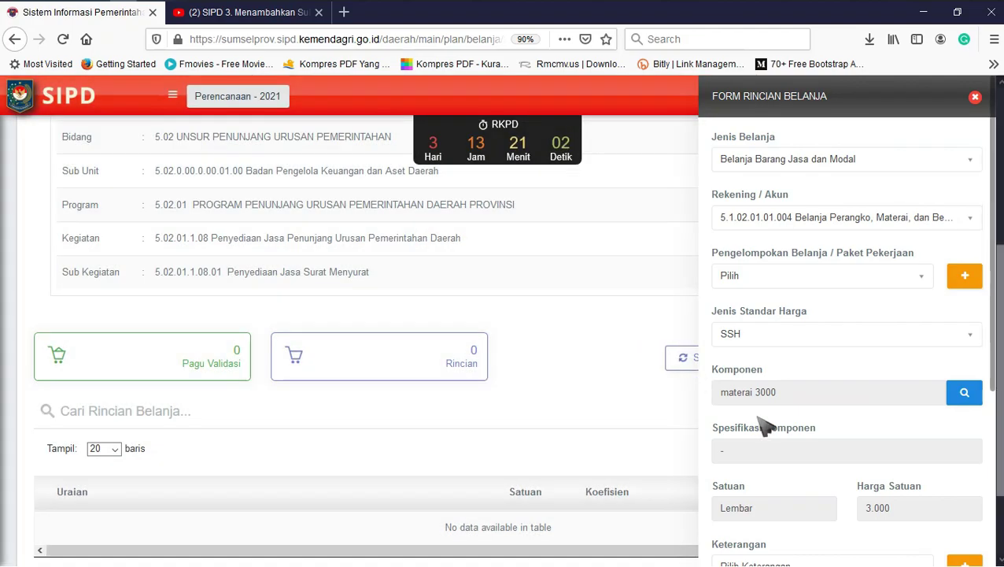
- Examine the chosen component's name, specification, unit and unit price
left_click(788, 391)
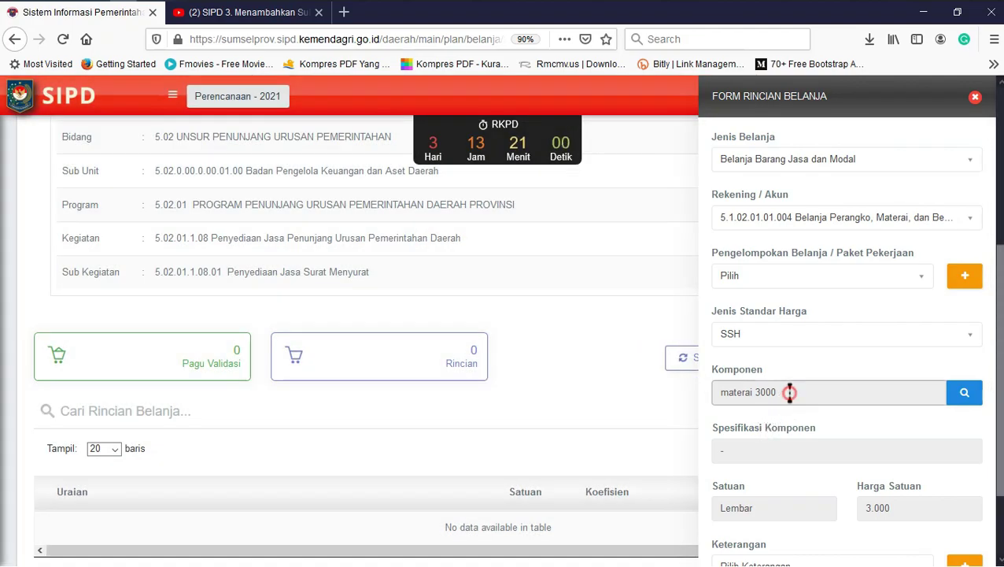
left_click_drag(788, 392, 744, 392)
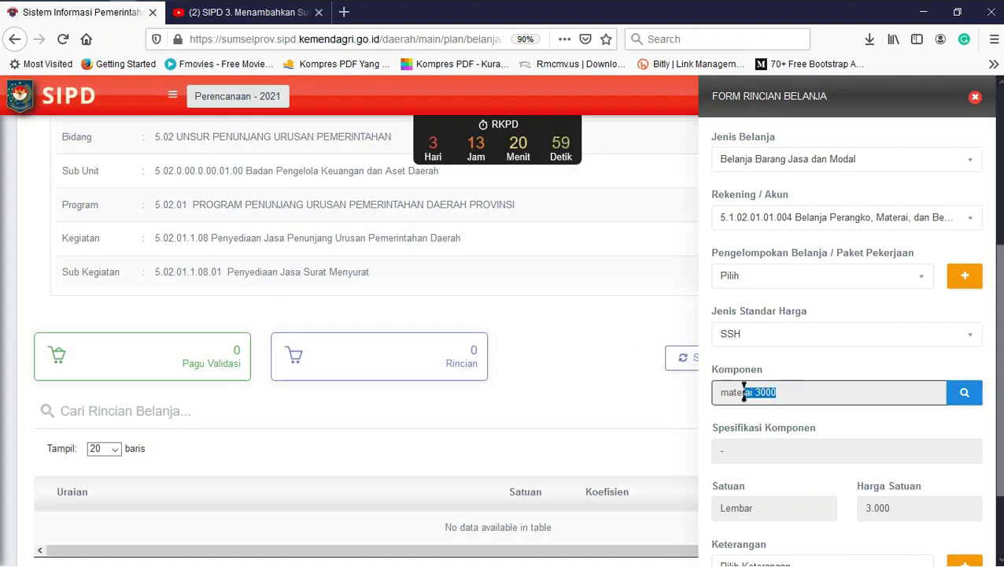
left_click(744, 449)
scroll(748, 456, "down", 2)
left_click(763, 409)
left_click_drag(905, 410, 857, 410)
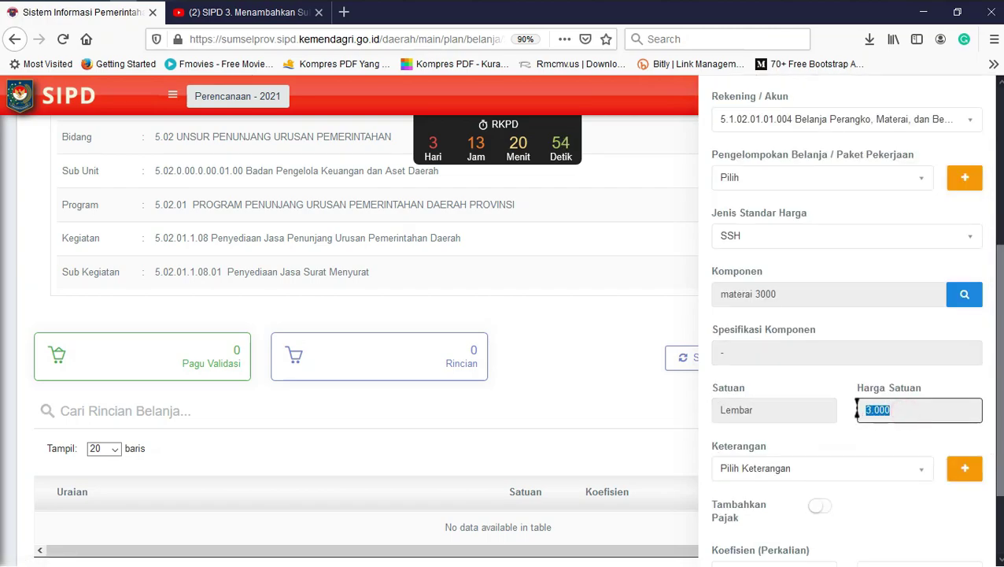
left_click(827, 474)
scroll(817, 519, "down", 1)
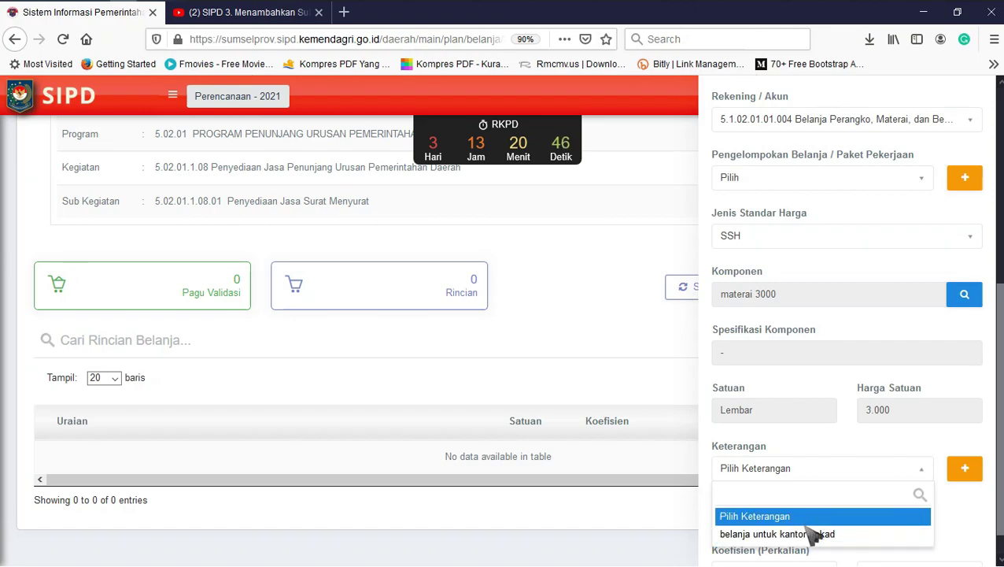
left_click(972, 472)
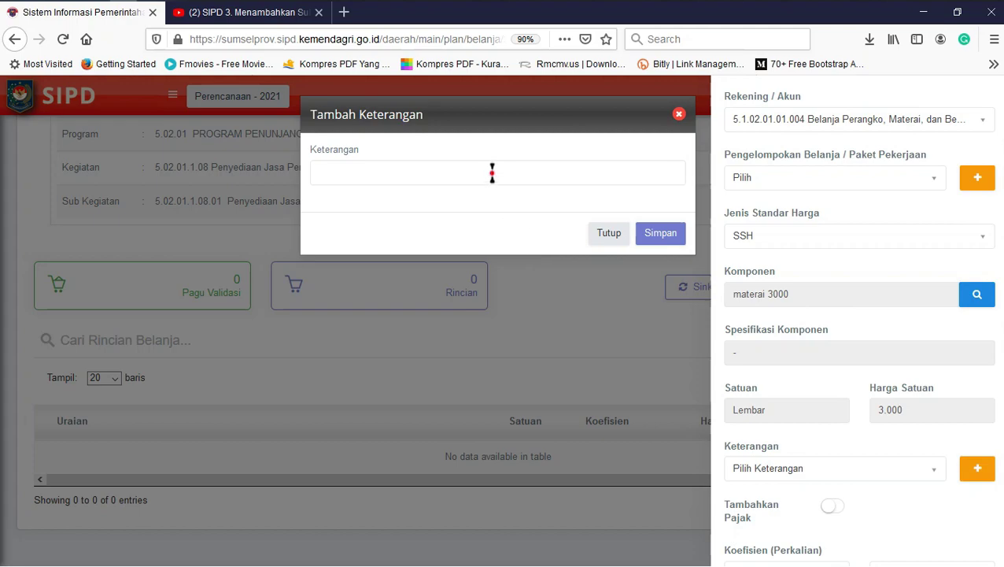
left_click(492, 173)
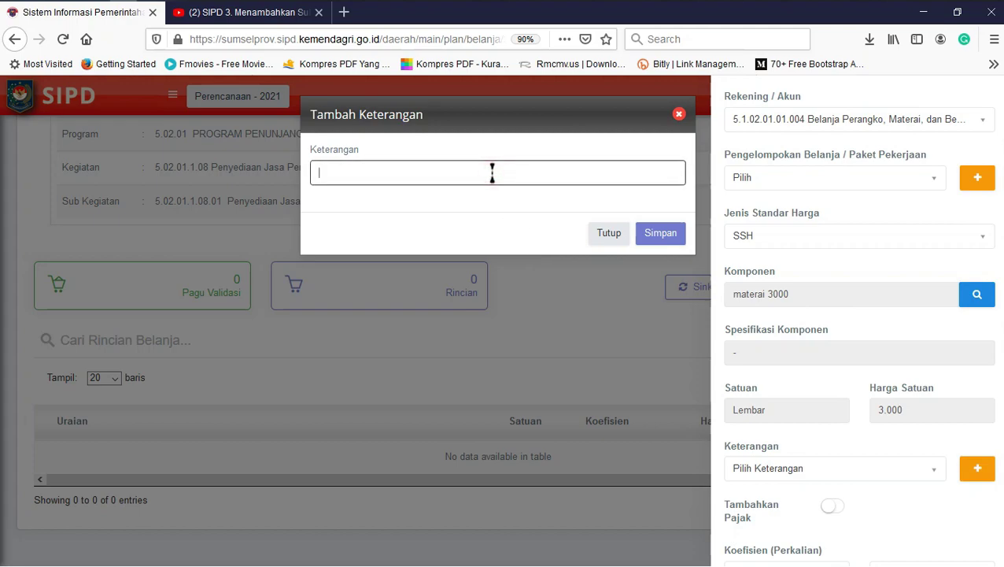
left_click(612, 234)
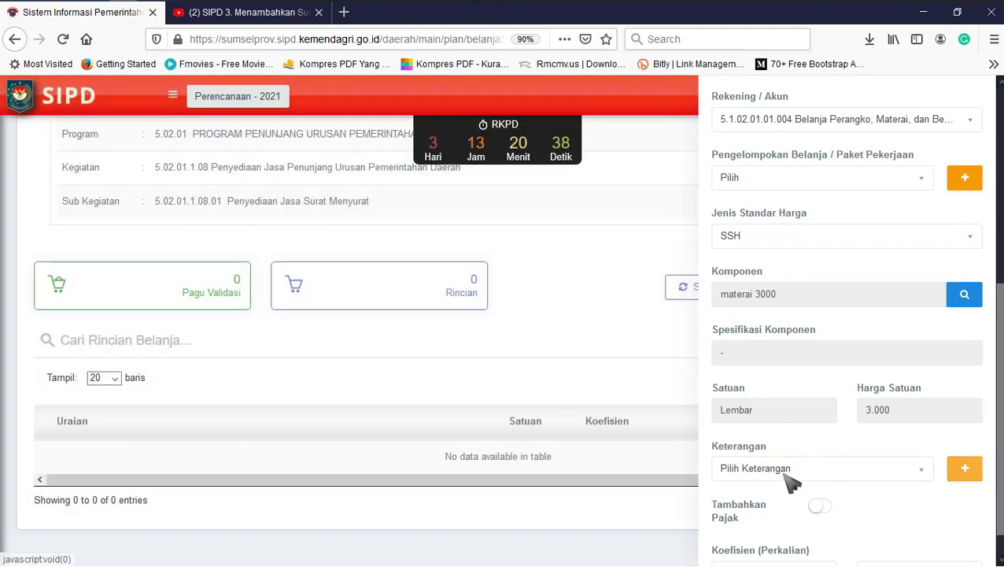
scroll(797, 442, "down", 2)
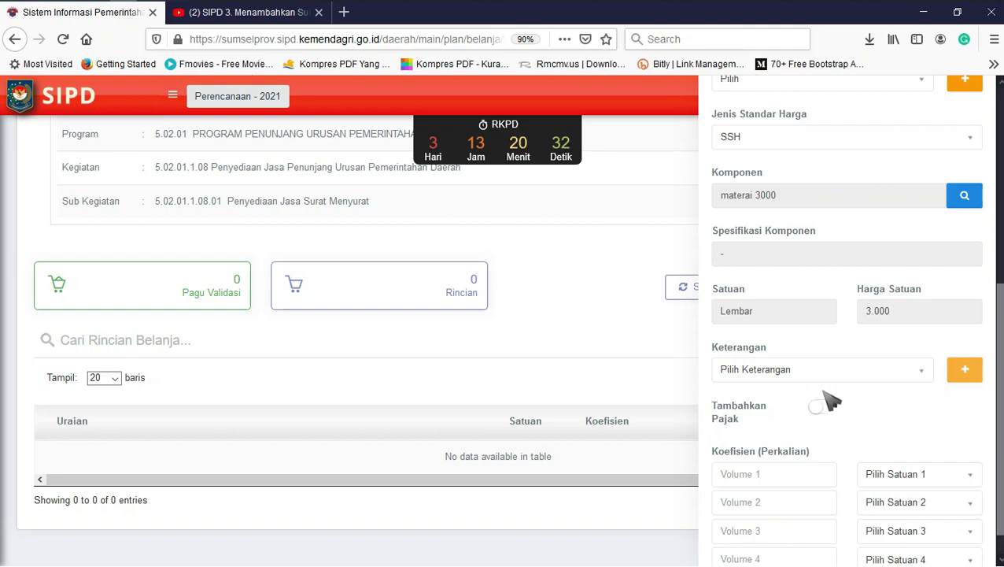
left_click(820, 408)
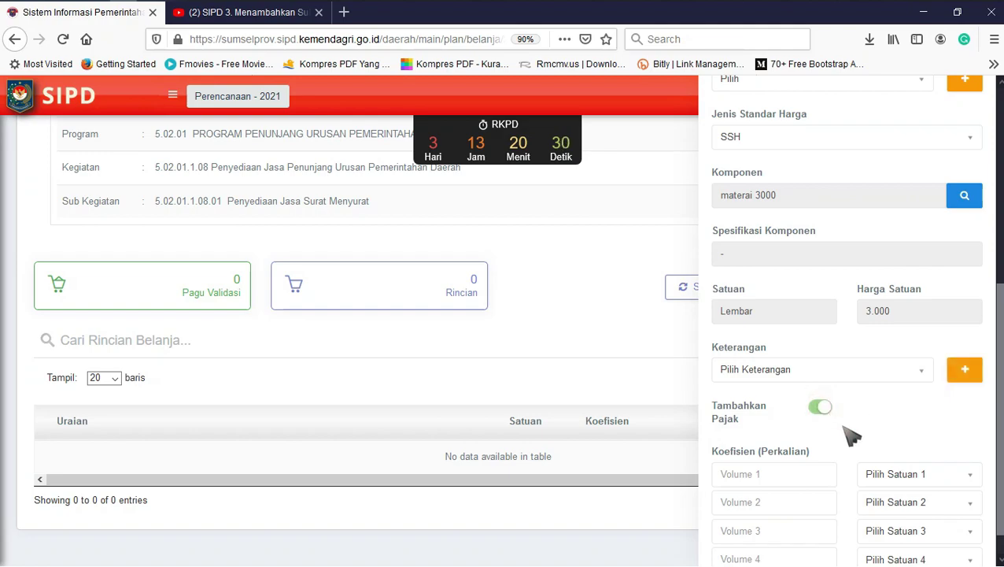
left_click(820, 407)
left_click(814, 460)
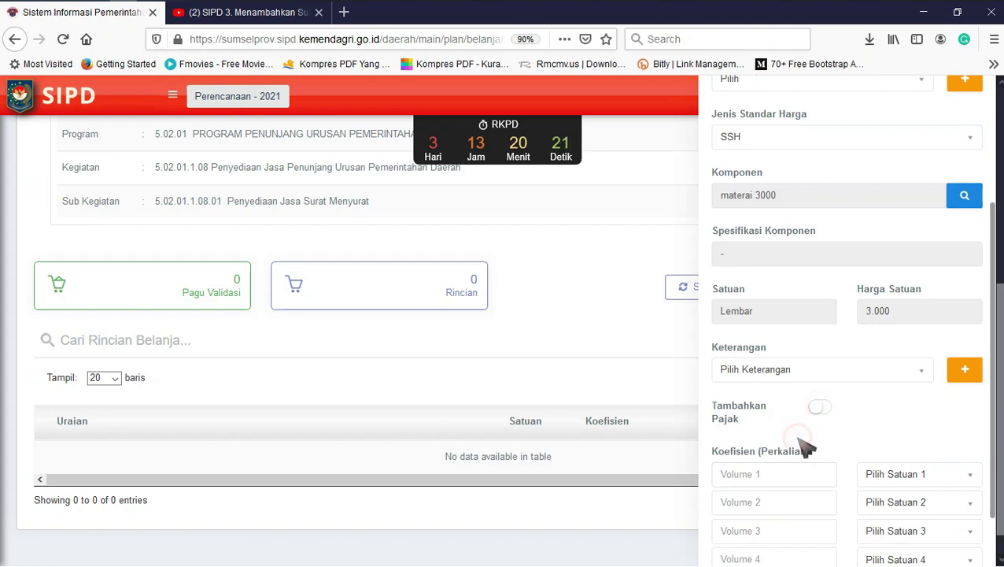
- Set the item's first coefficient to a volume of 30 with the unit Lembar
left_click(773, 474)
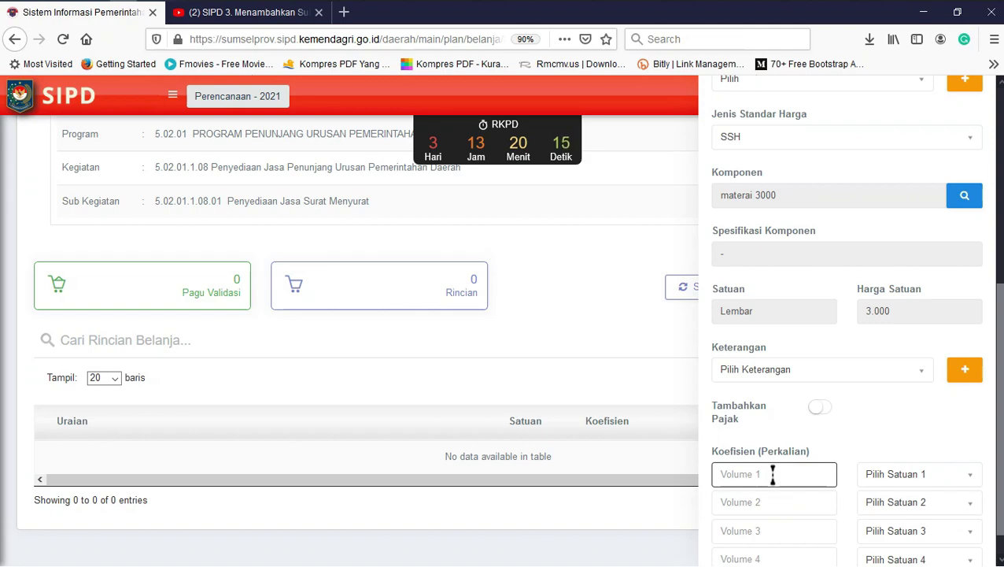
type("3")
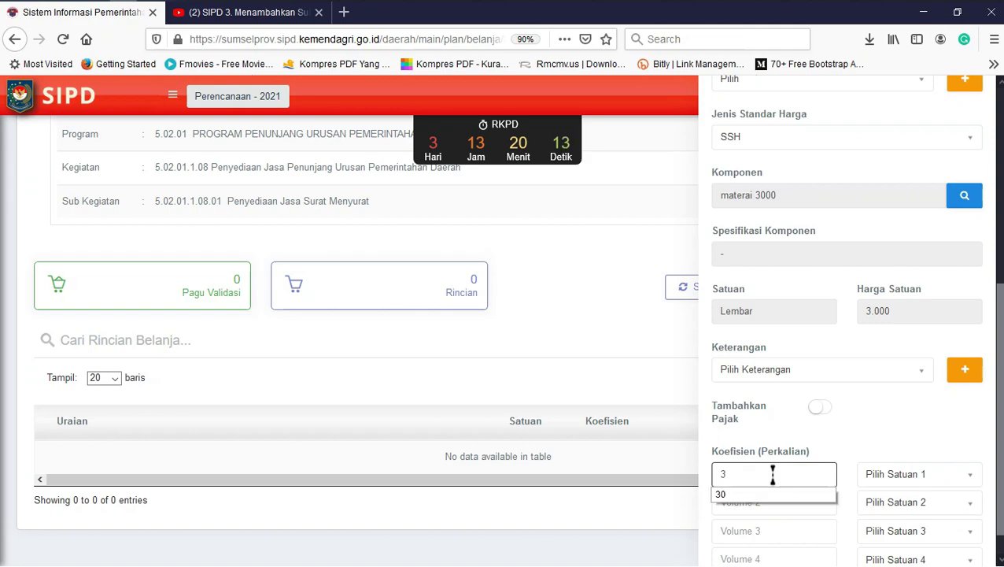
type("9")
key("BackSpace")
type("0")
left_click(903, 475)
type("lem")
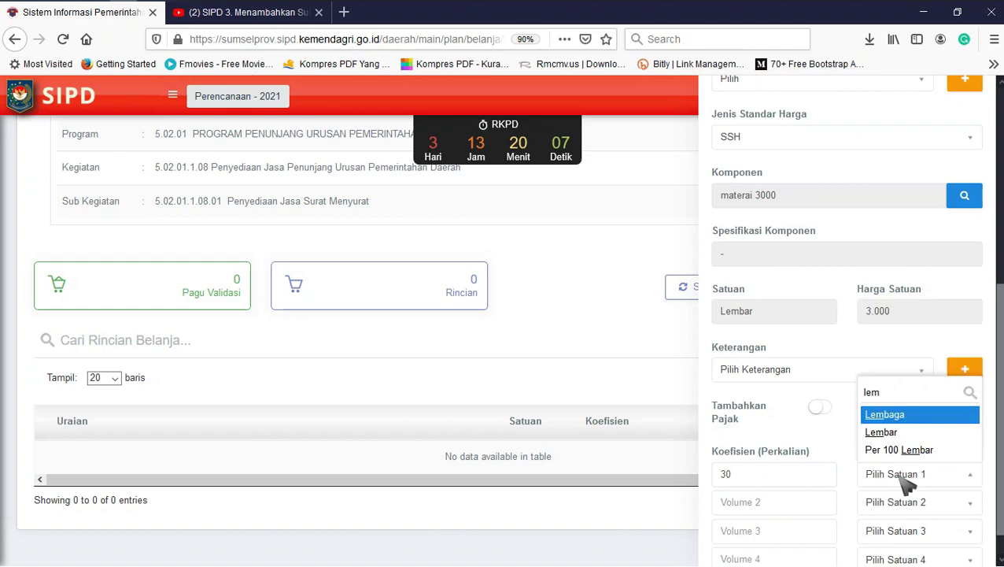
left_click(905, 434)
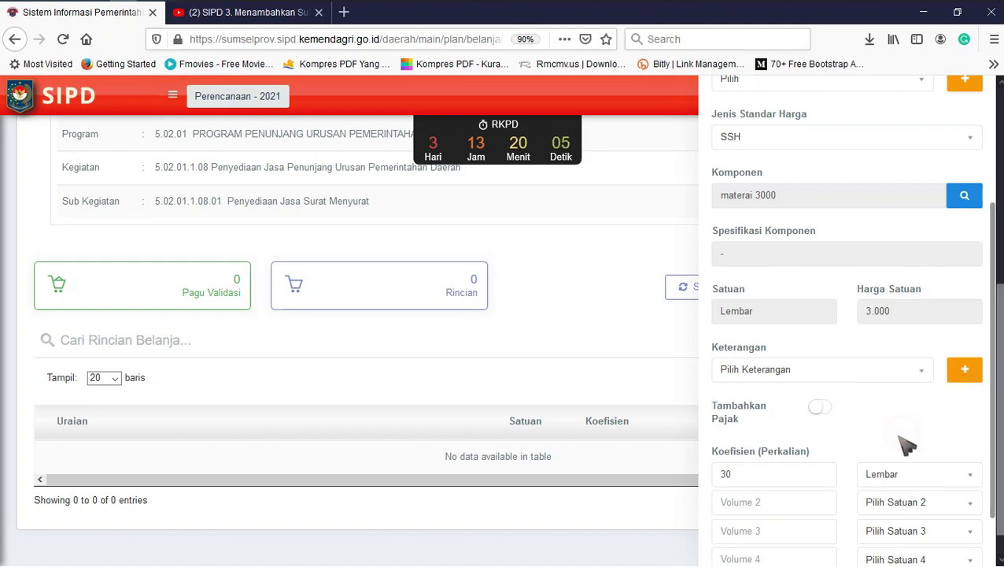
- Save the completed materai 3000 expense item and review its entry in the sub kegiatan's expense list
double_click(735, 310)
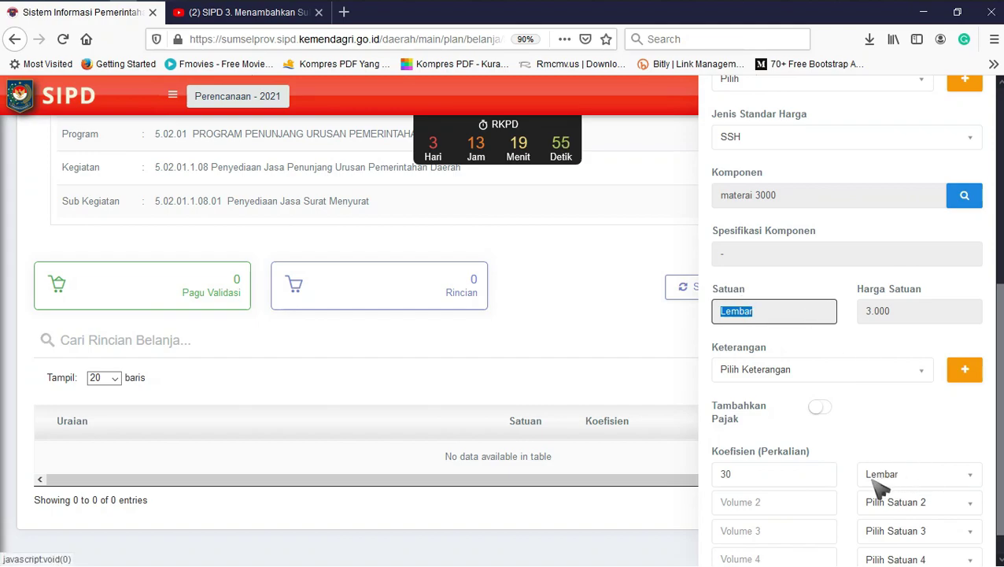
scroll(871, 481, "up", 4)
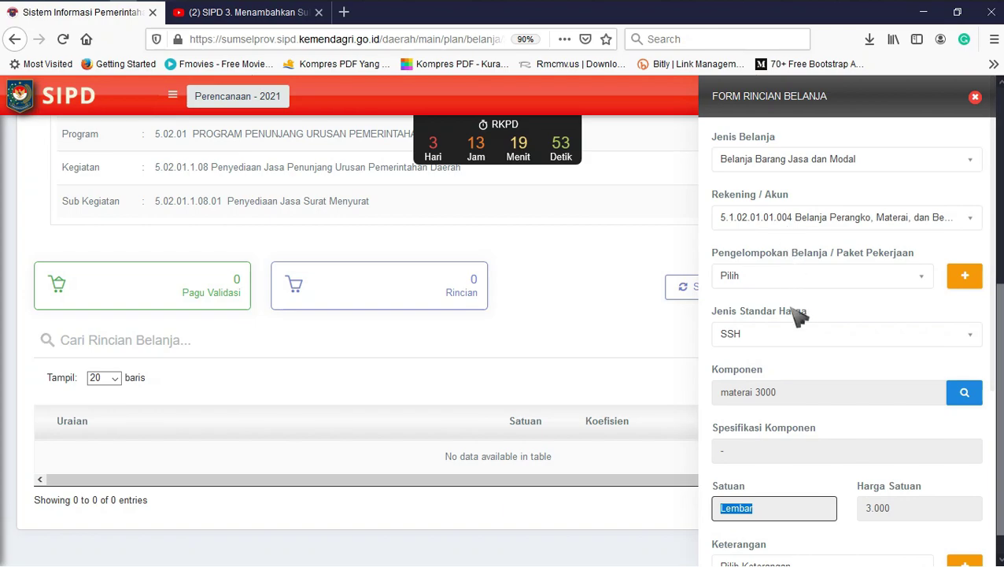
scroll(799, 334, "down", 3)
scroll(800, 336, "down", 1)
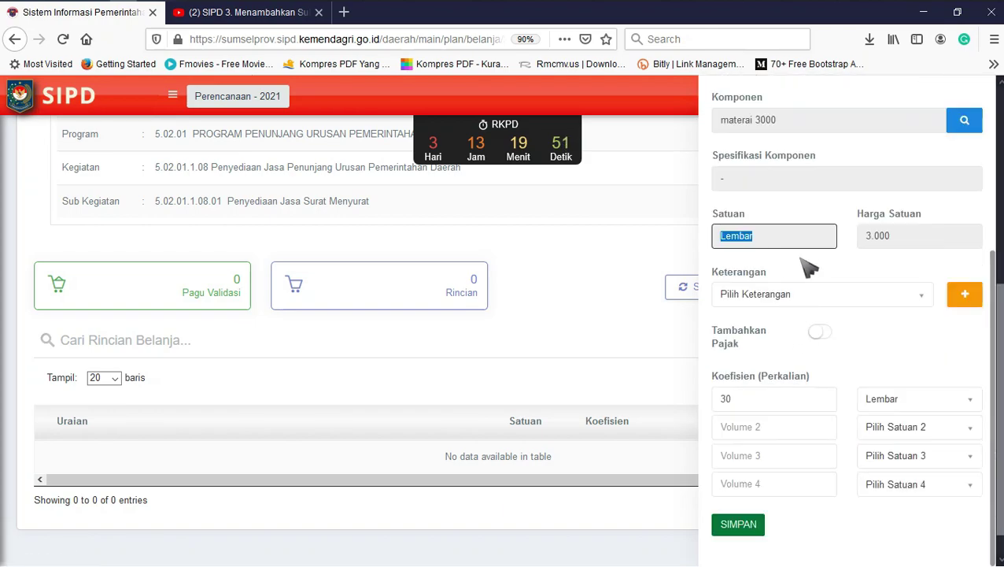
left_click(754, 527)
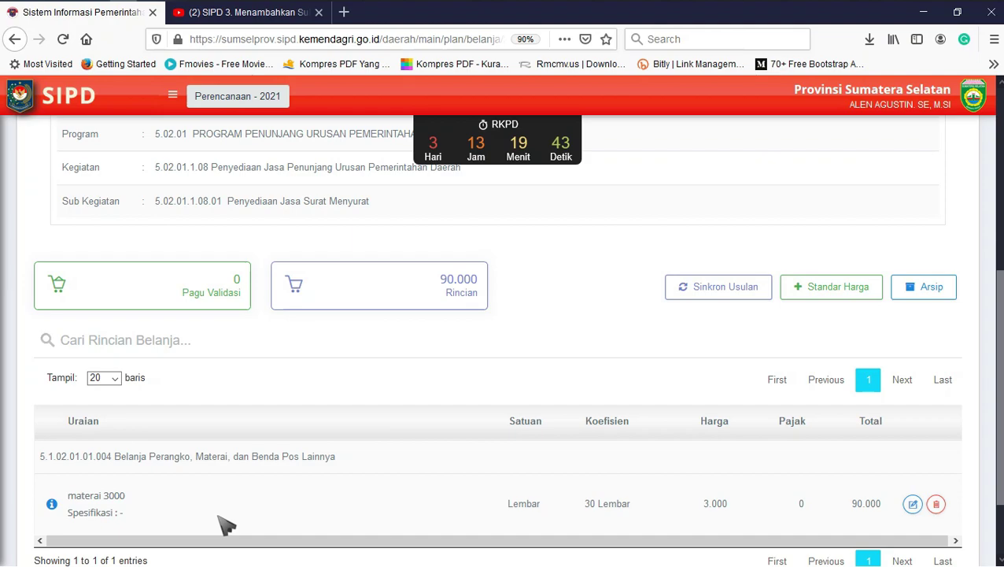
left_click_drag(218, 517, 43, 461)
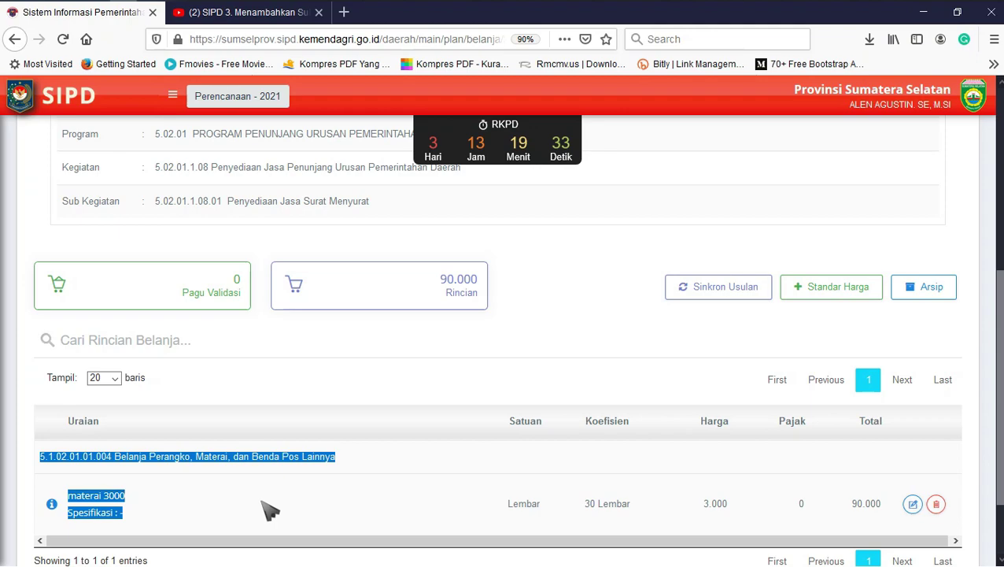
left_click(346, 523)
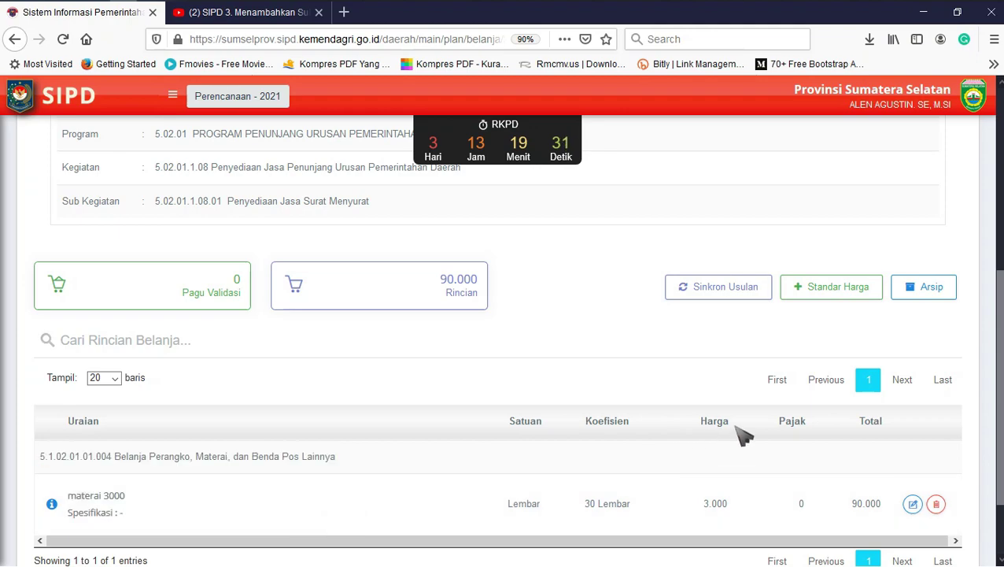
- View the blank expense form and the materai 3000 item's edit form, closing both without saving
left_click(828, 291)
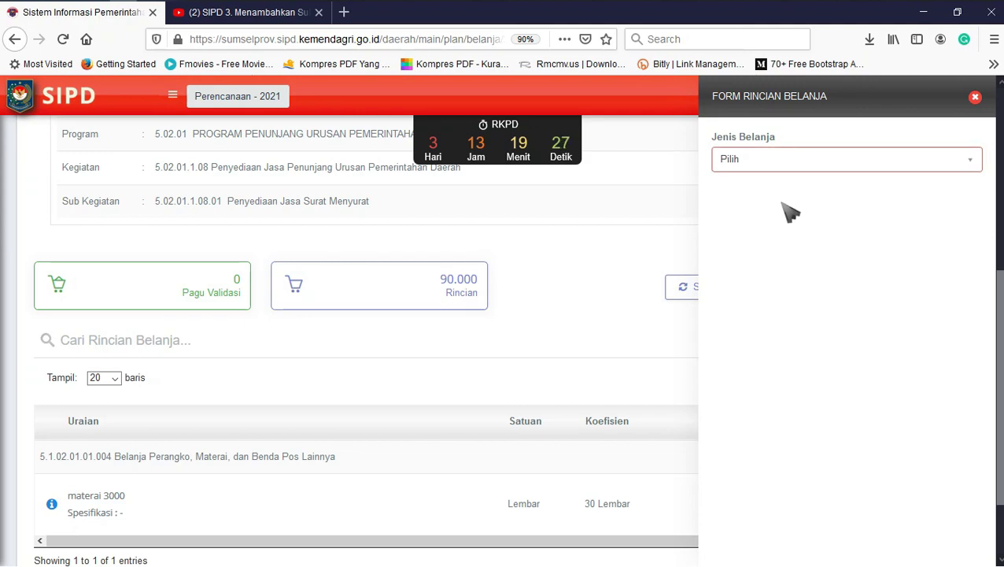
left_click(975, 97)
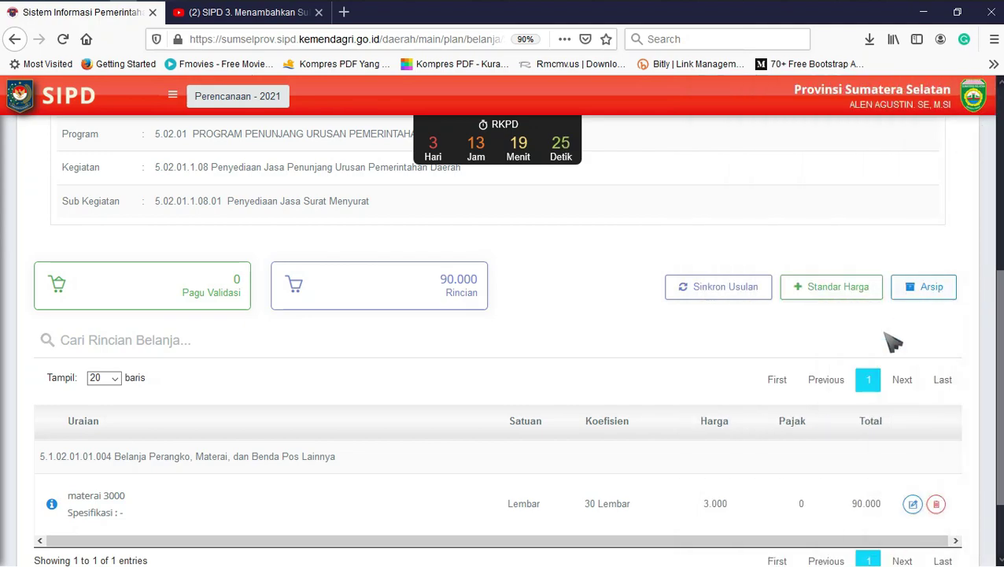
left_click(912, 504)
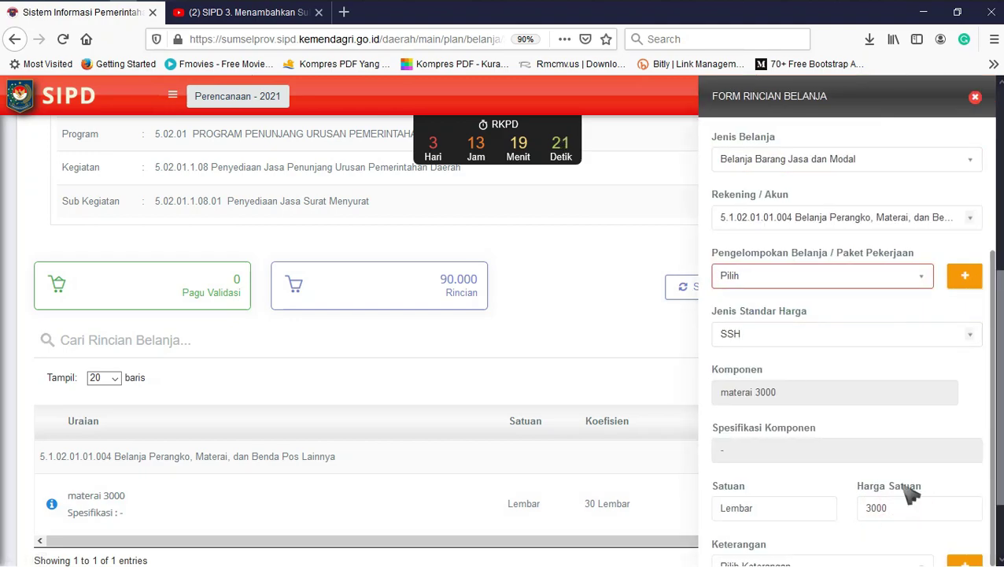
scroll(841, 381, "down", 3)
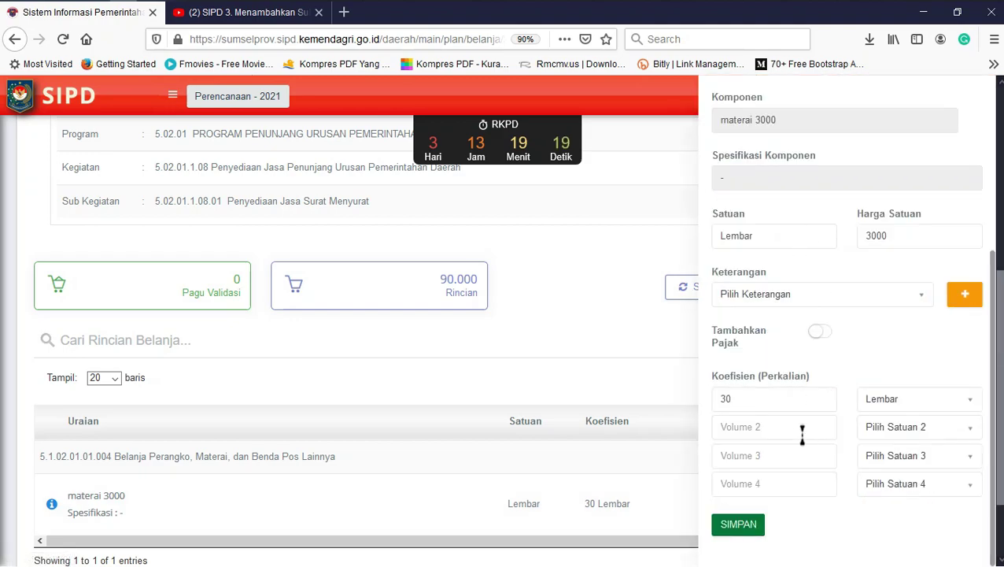
scroll(911, 315, "up", 3)
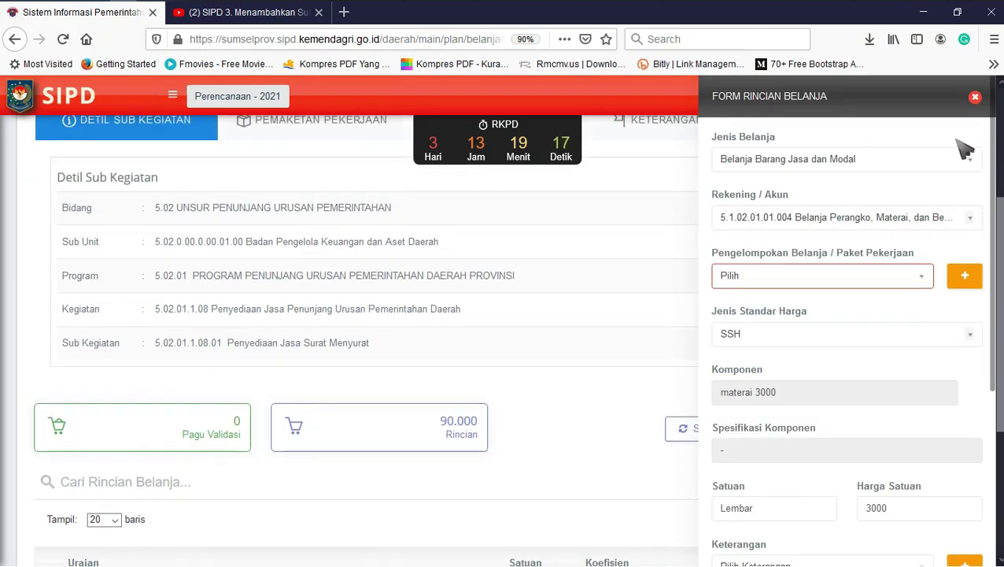
left_click(975, 95)
scroll(893, 403, "down", 3)
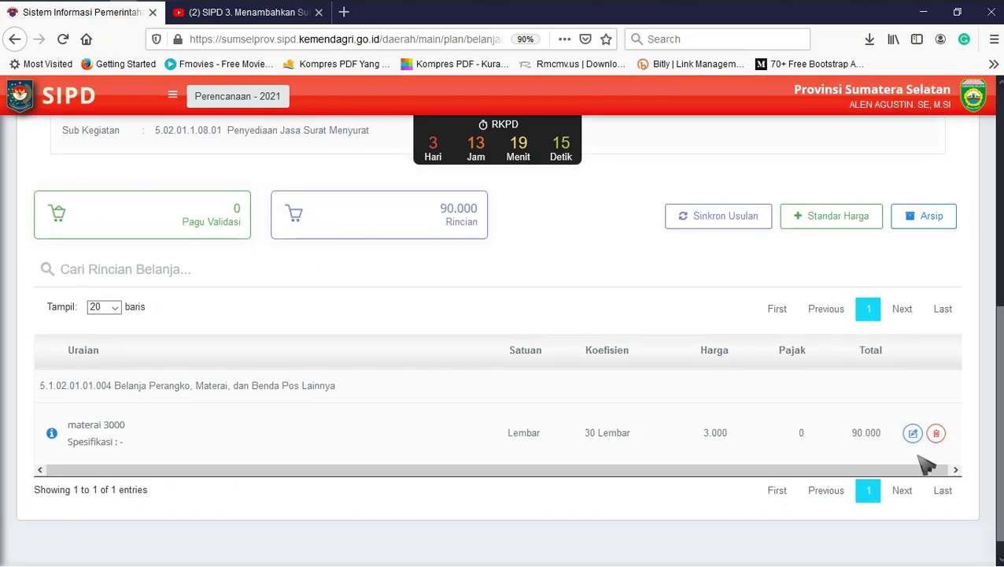
- Request deletion of the materai 3000 item and decline the confirmation
left_click(936, 433)
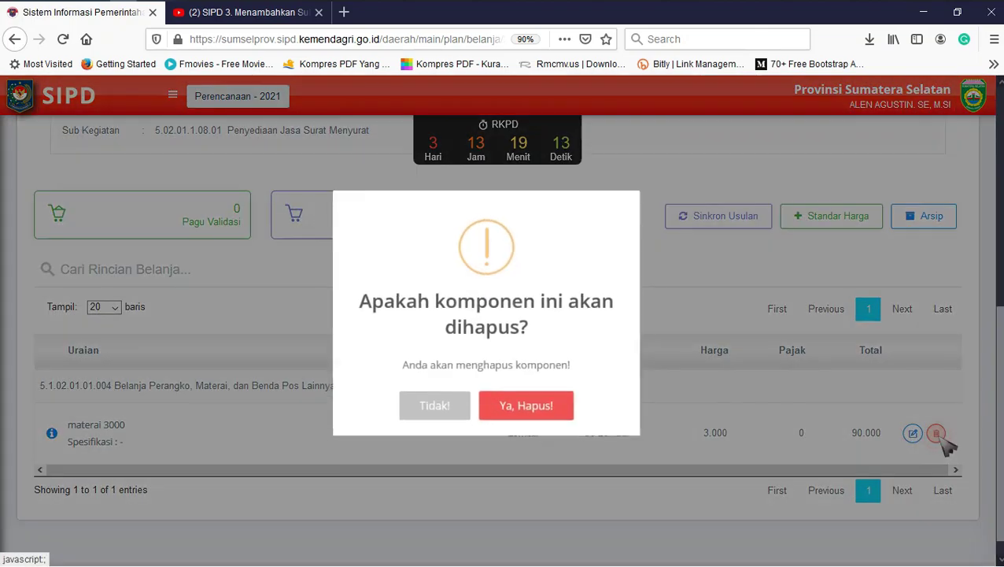
left_click(416, 416)
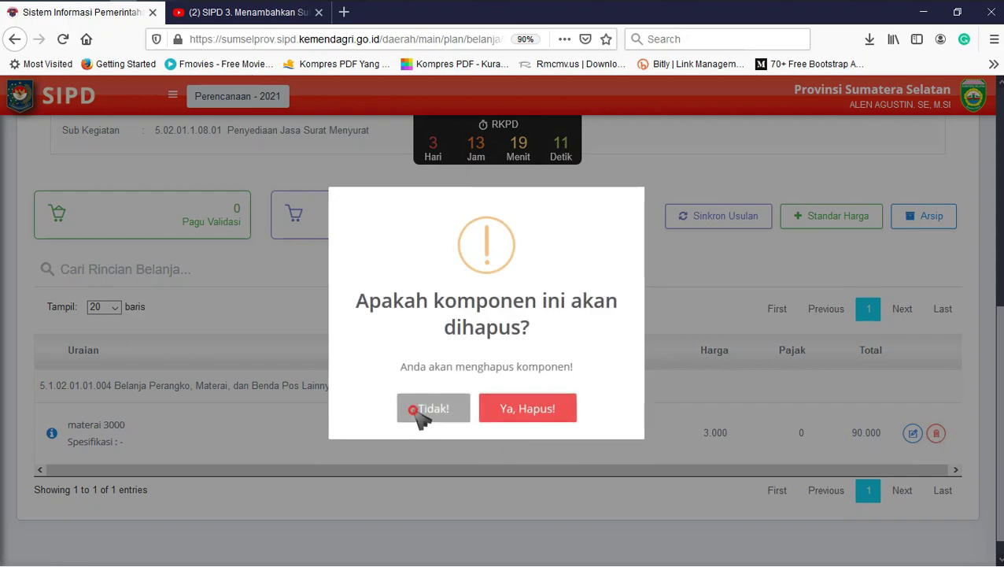
left_click(487, 399)
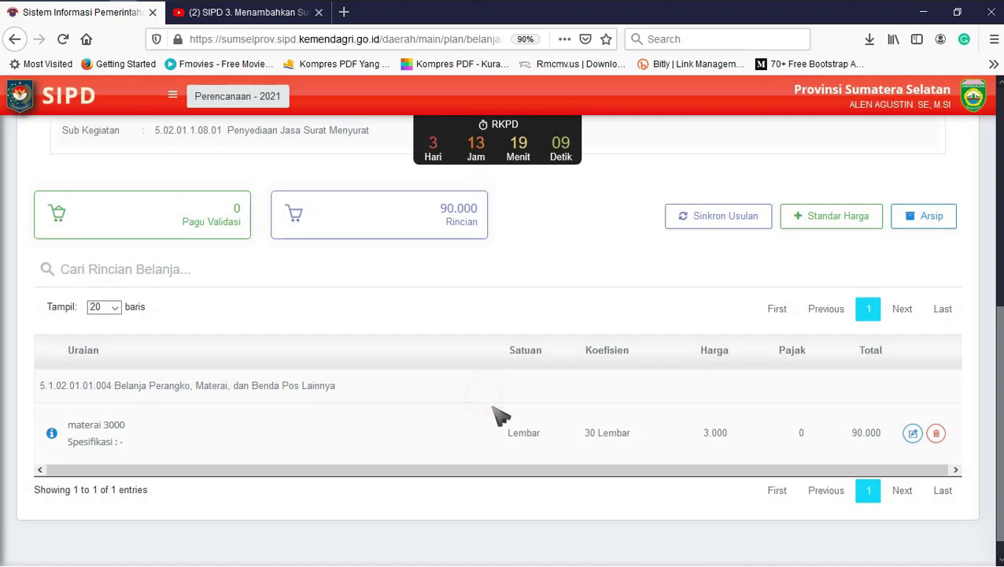
- Return to the sub kegiatan list and check the Rincian amount for Penyediaan Jasa Surat Menyurat
scroll(588, 419, "up", 3)
scroll(699, 313, "up", 3)
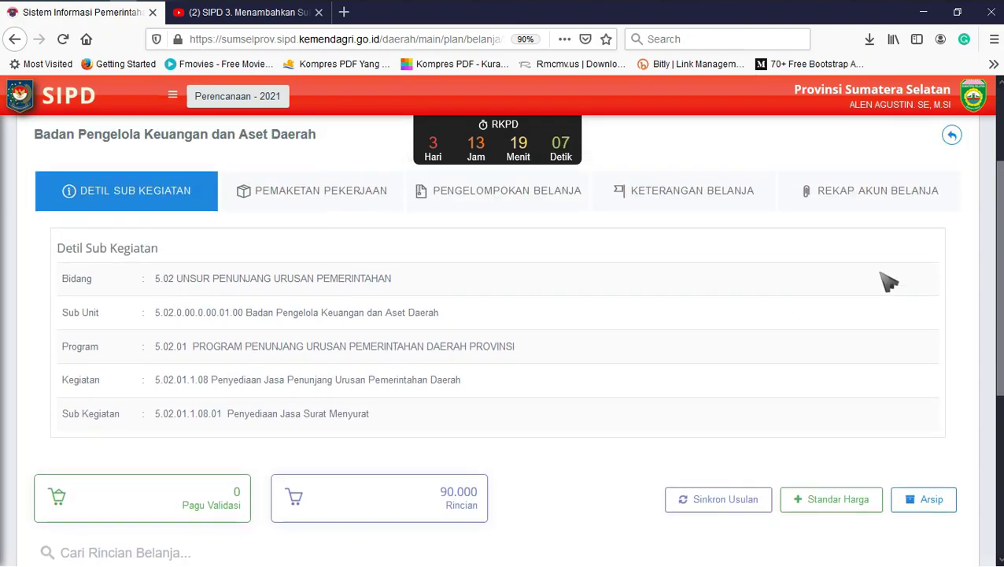
left_click(953, 137)
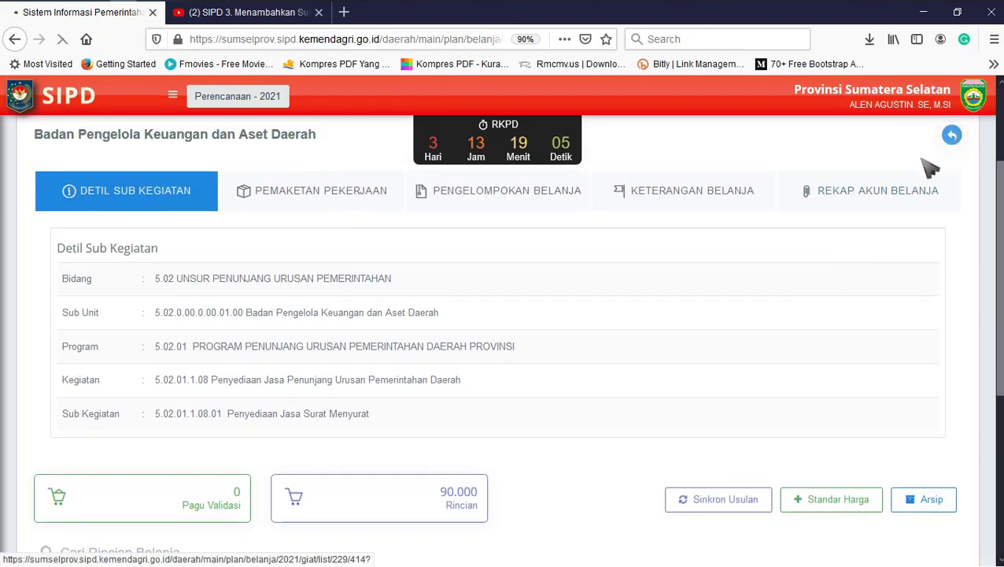
scroll(659, 364, "down", 3)
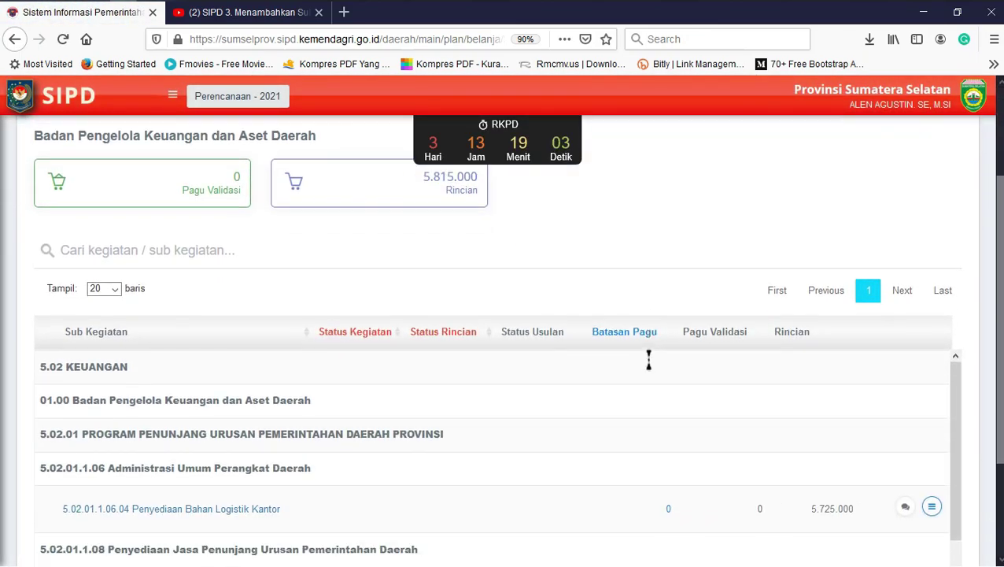
scroll(653, 370, "down", 1)
scroll(643, 392, "down", 3)
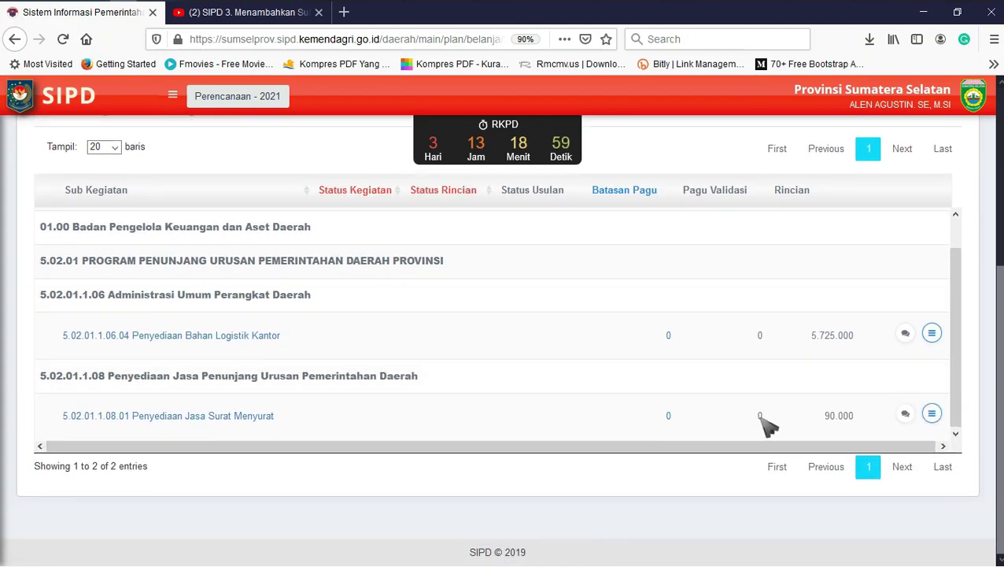
- Open the printable expense breakdown for 5.02.01.1.08.01 Penyediaan Jasa Surat Menyurat without sending it to a printer
left_click(932, 415)
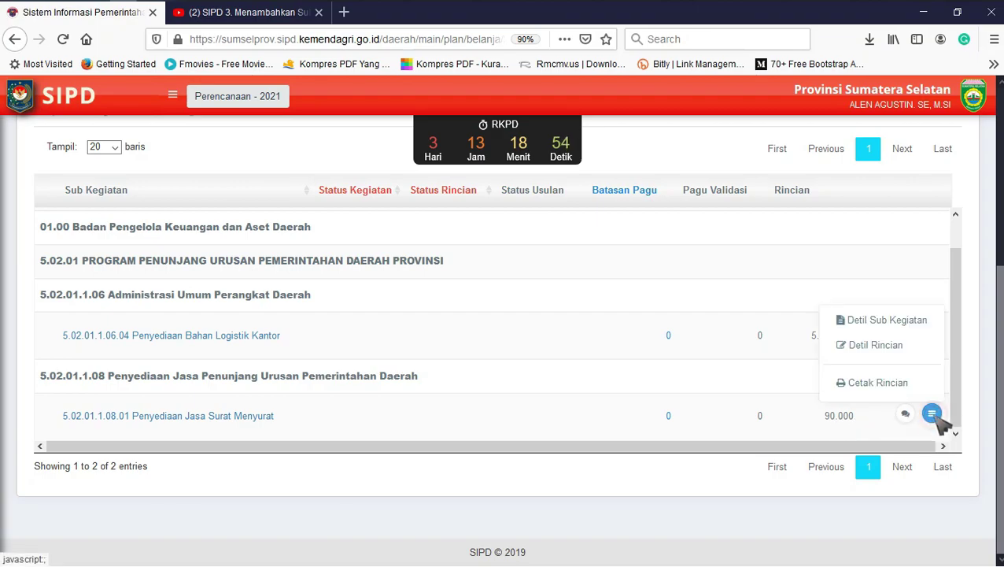
left_click(889, 385)
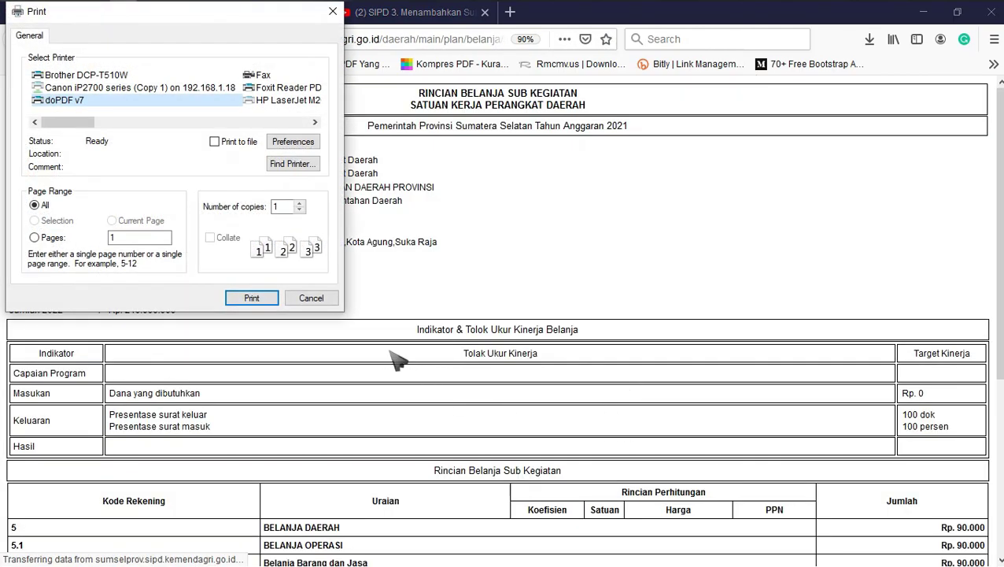
left_click(311, 297)
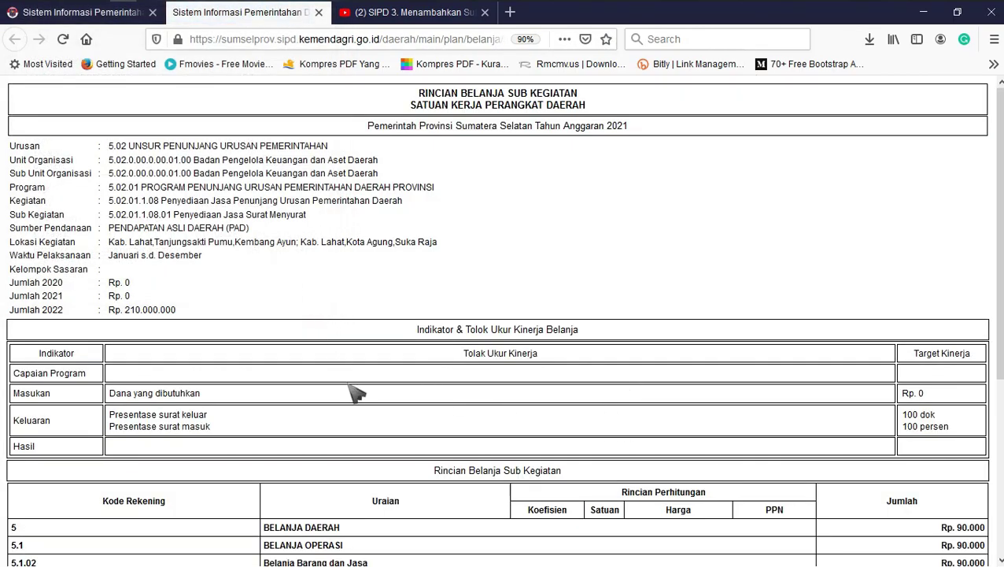
- Examine the report's materai 3000 row, its account totals and the sub kegiatan details, closing the report when finished
scroll(354, 398, "down", 3)
scroll(358, 397, "down", 2)
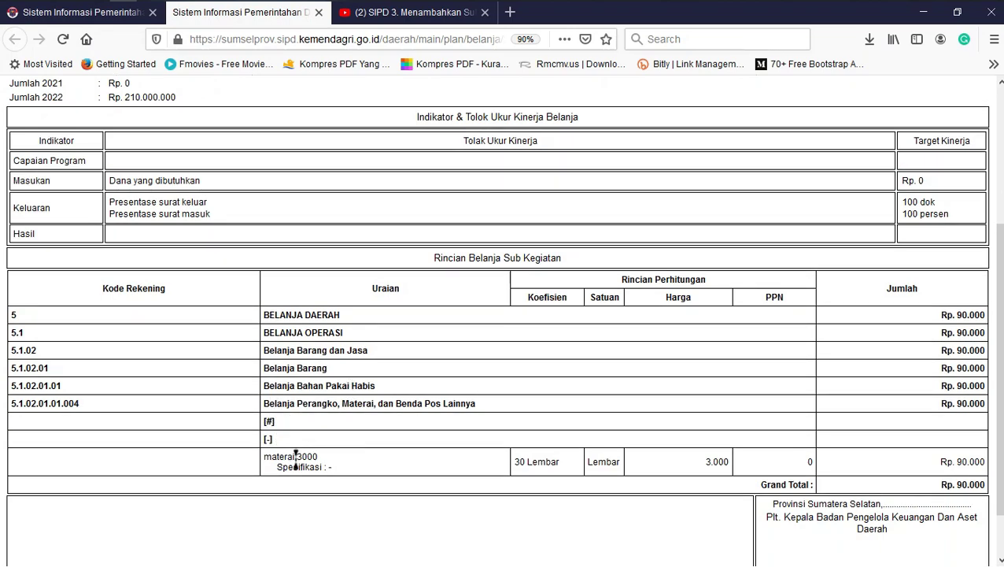
left_click_drag(260, 419, 875, 462)
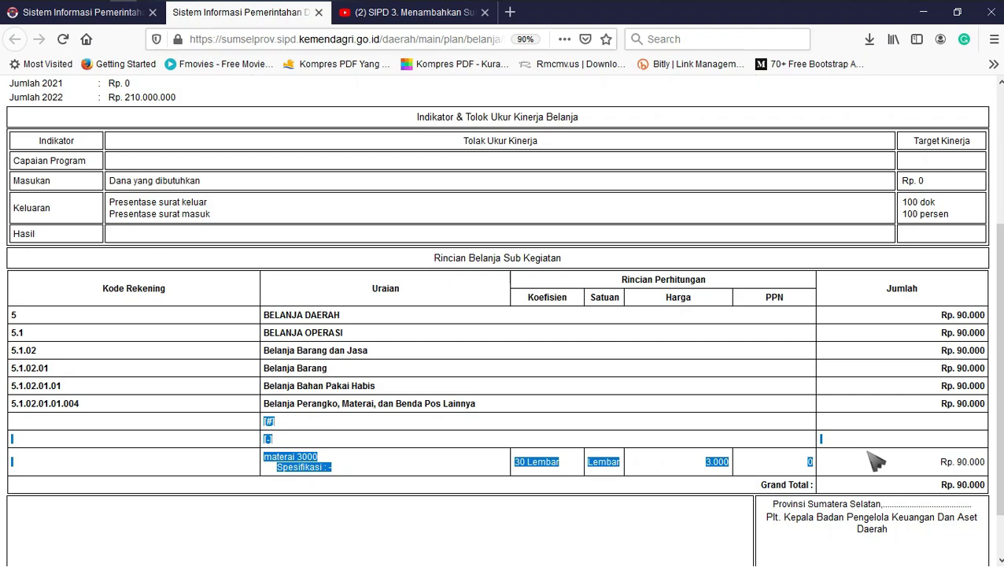
left_click(913, 450)
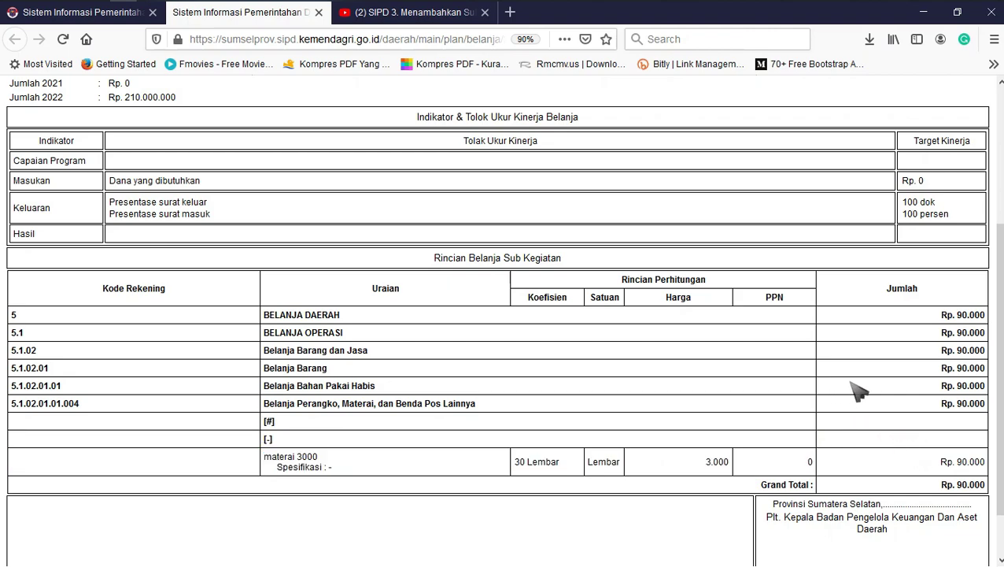
double_click(964, 314)
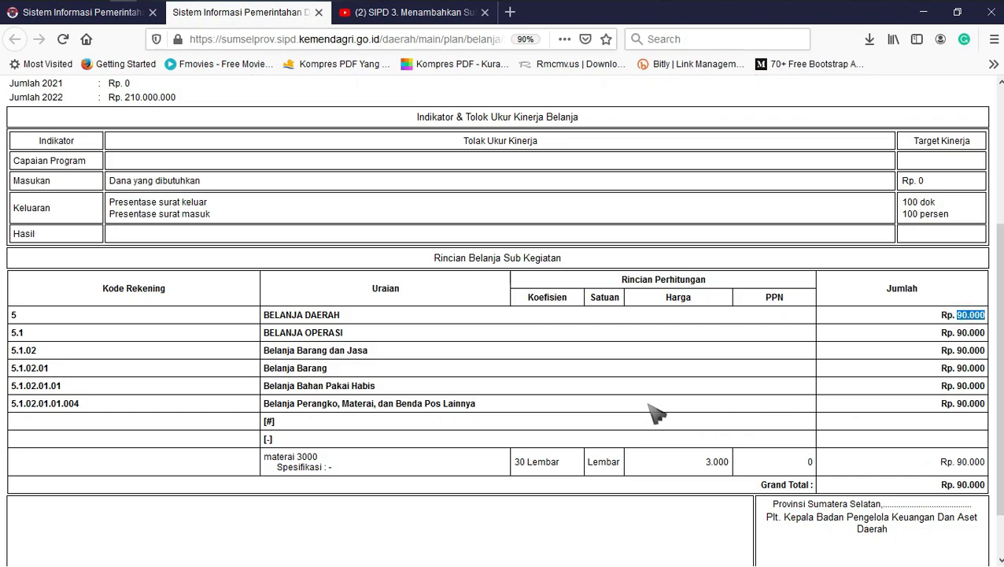
scroll(657, 414, "down", 1)
scroll(684, 413, "up", 5)
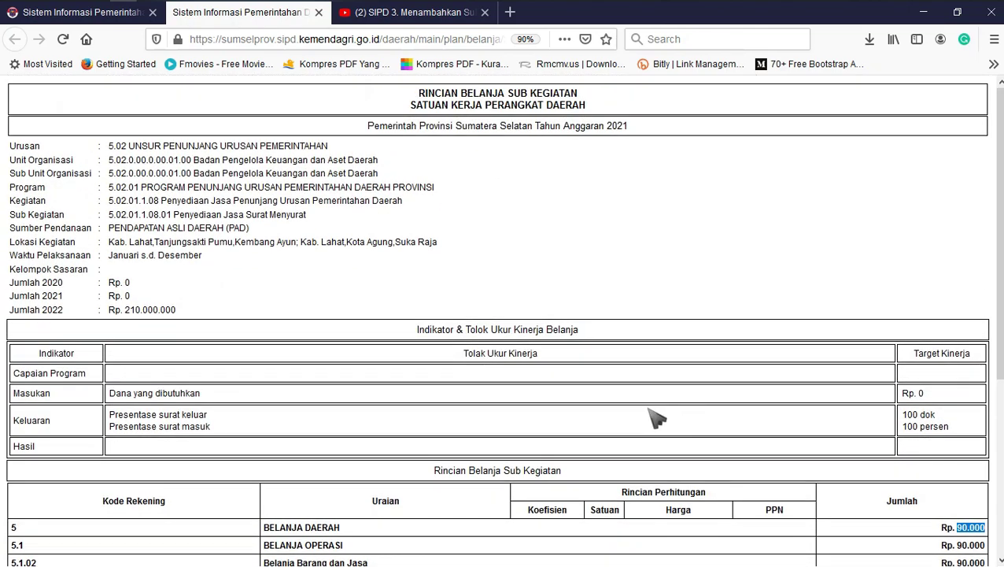
left_click(455, 393)
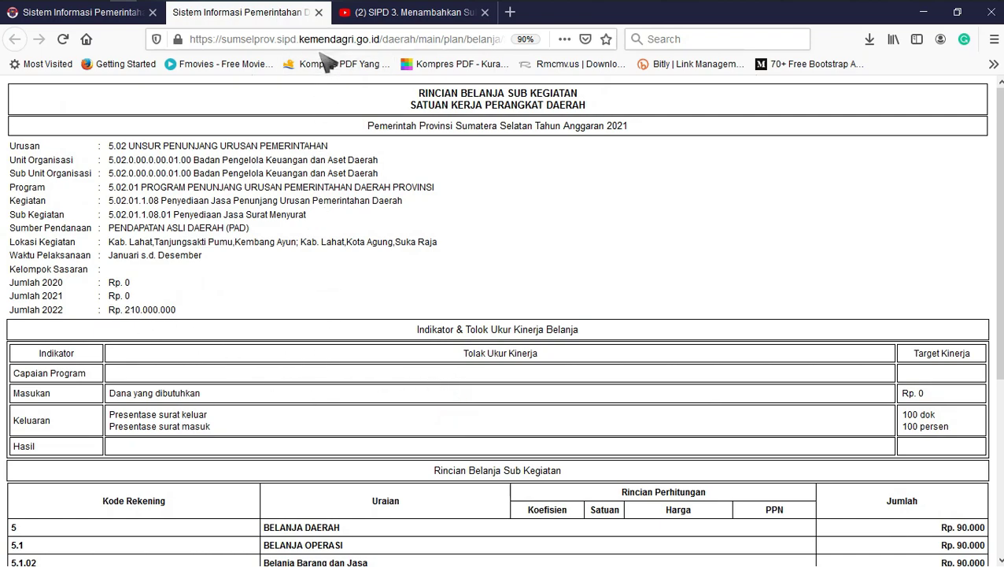
left_click(319, 11)
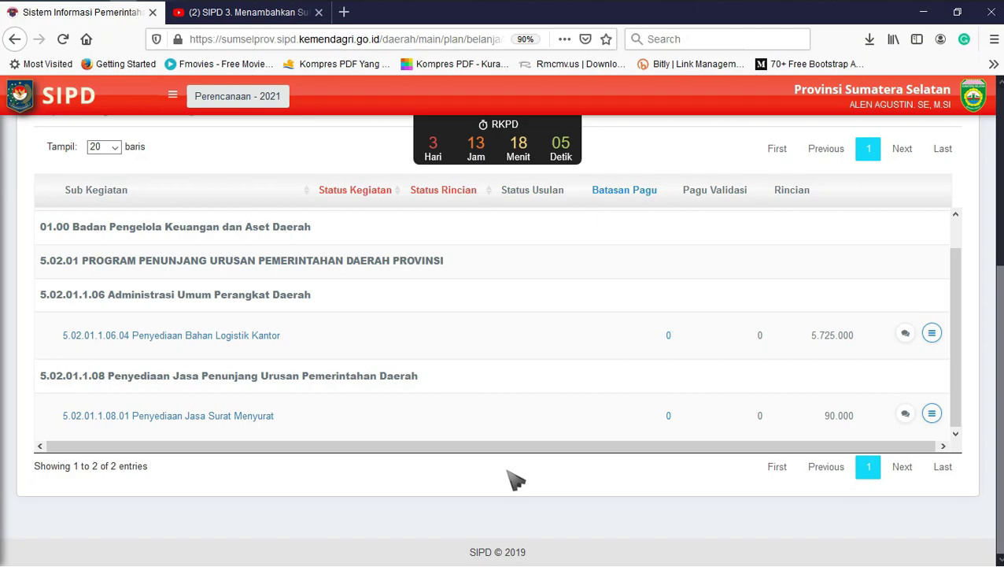